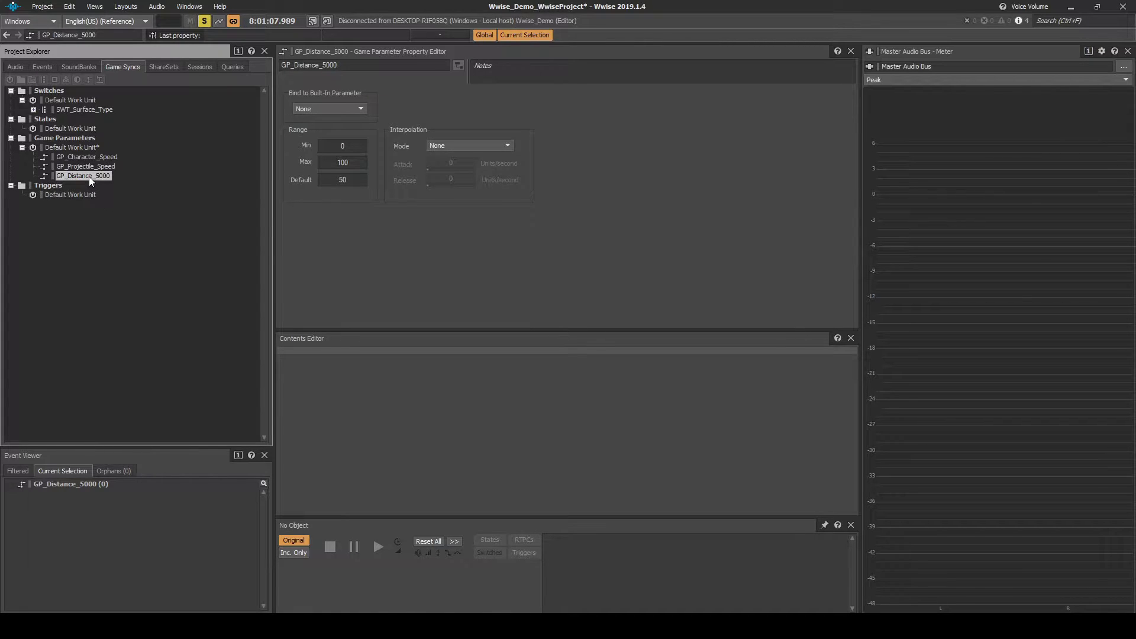
Set the maximum and default of GP_Distance_5000 to 5000 and bind it to the built-in Distance parameter.
left_click(357, 162)
type("5000")
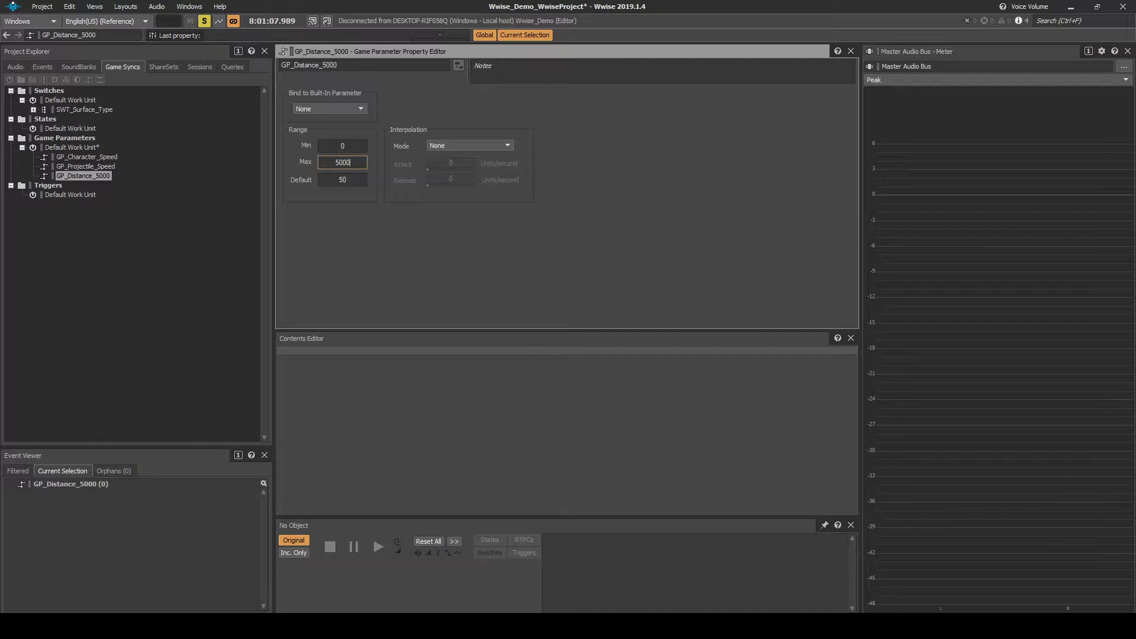
left_click(349, 180)
type("50")
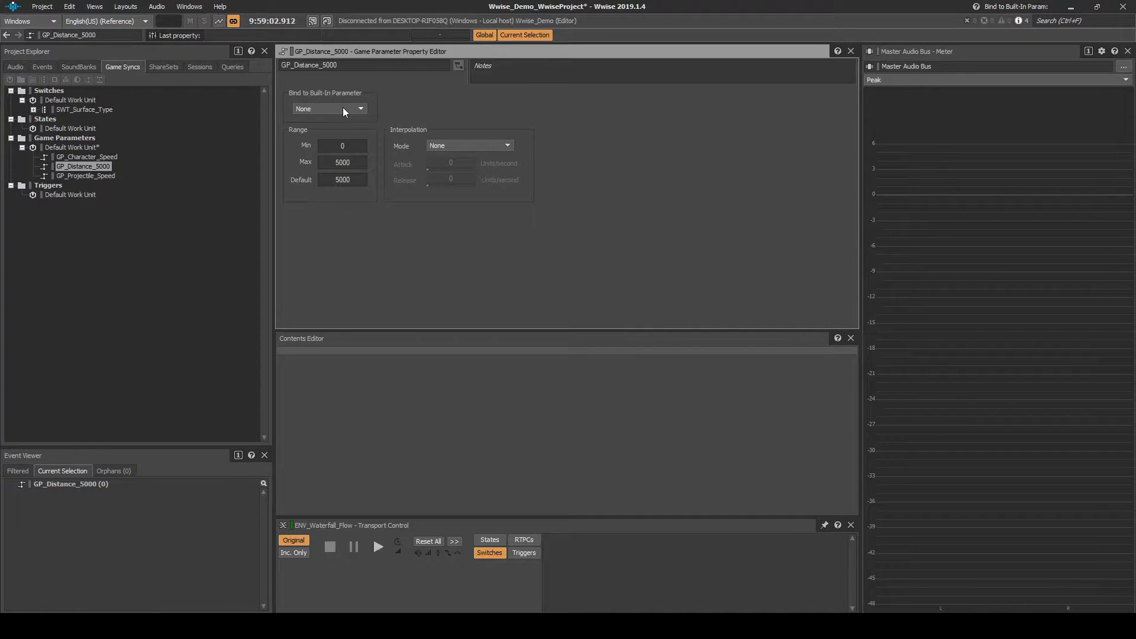
left_click(342, 107)
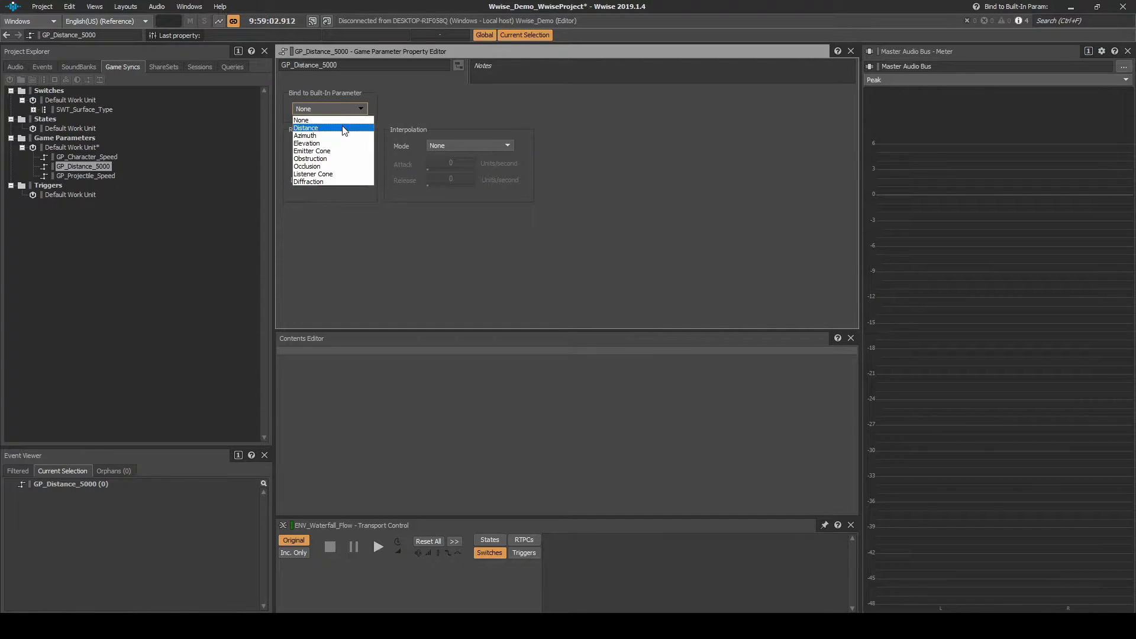
left_click(343, 128)
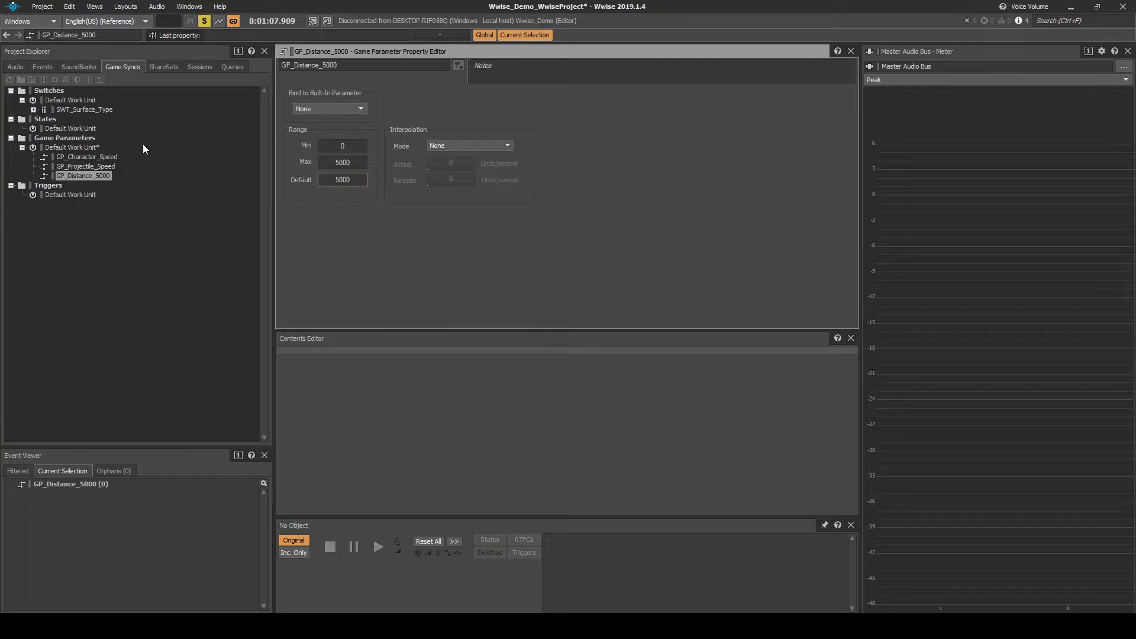
Create an actor-mixer named ENV_Waterfall in the Environment work unit of the Actor-Mixer Hierarchy.
left_click(21, 69)
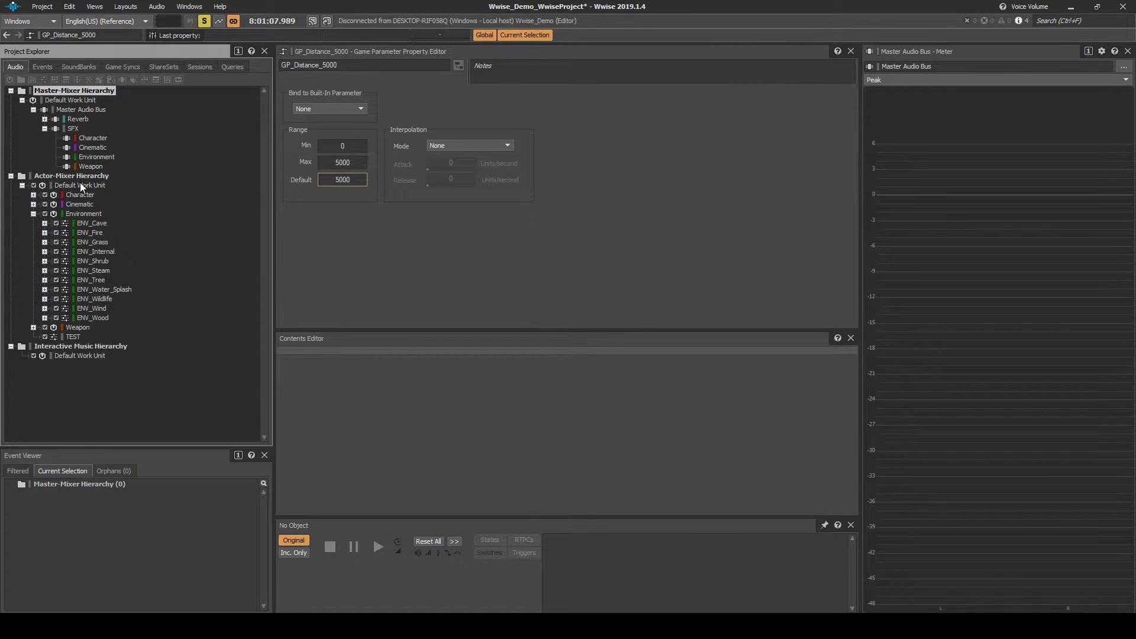
left_click(84, 213)
right_click(84, 213)
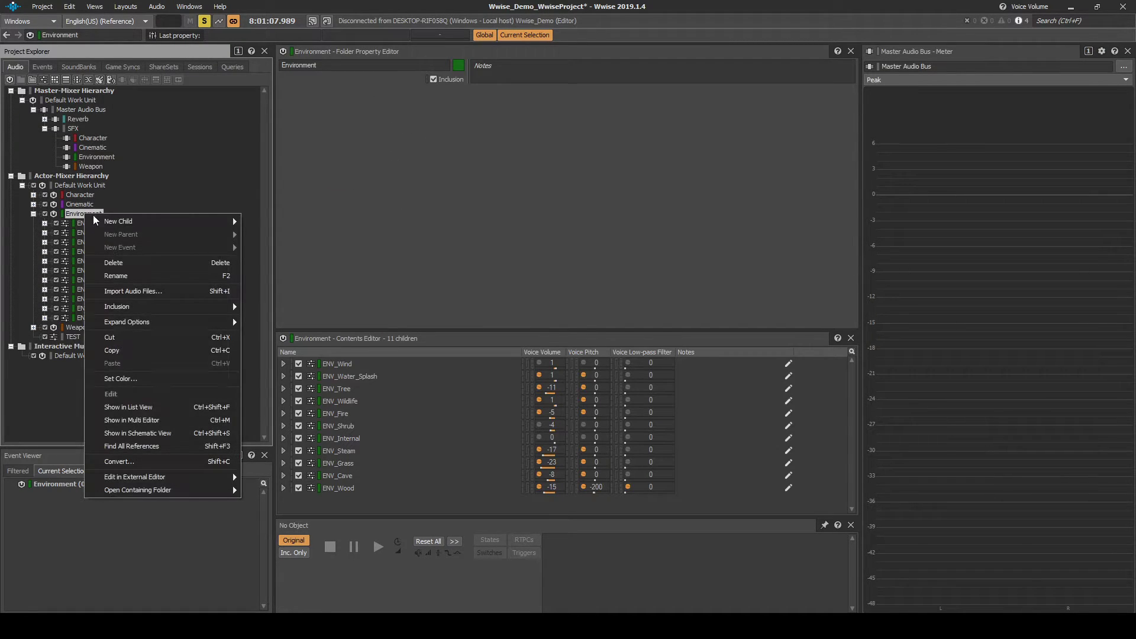
mouse_move(159, 220)
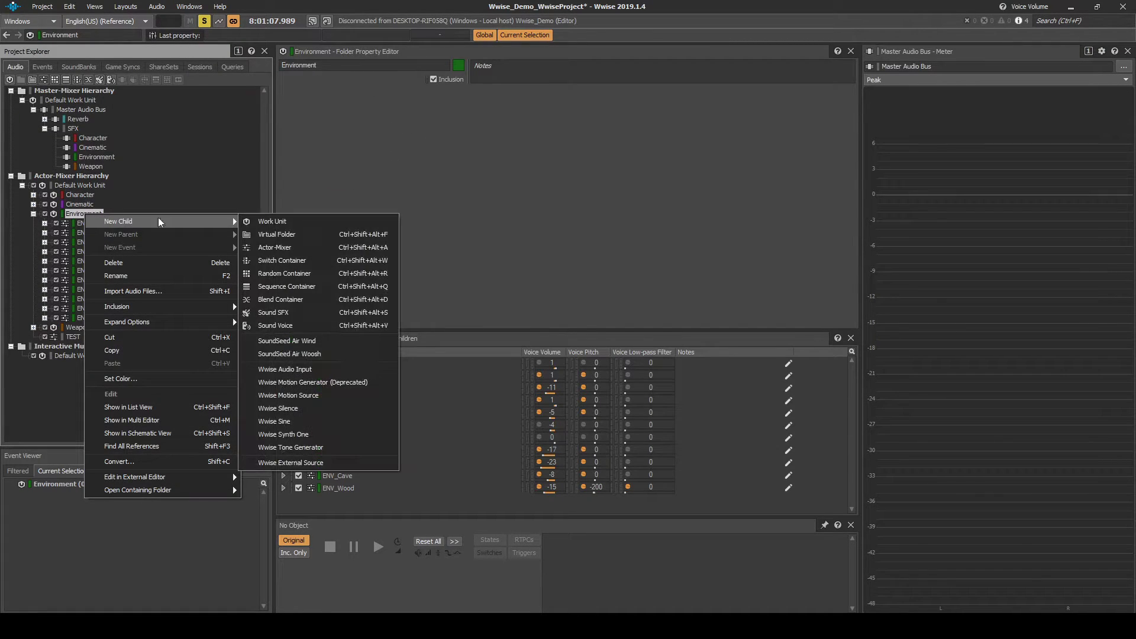
left_click(286, 246)
type("ENV_Wa")
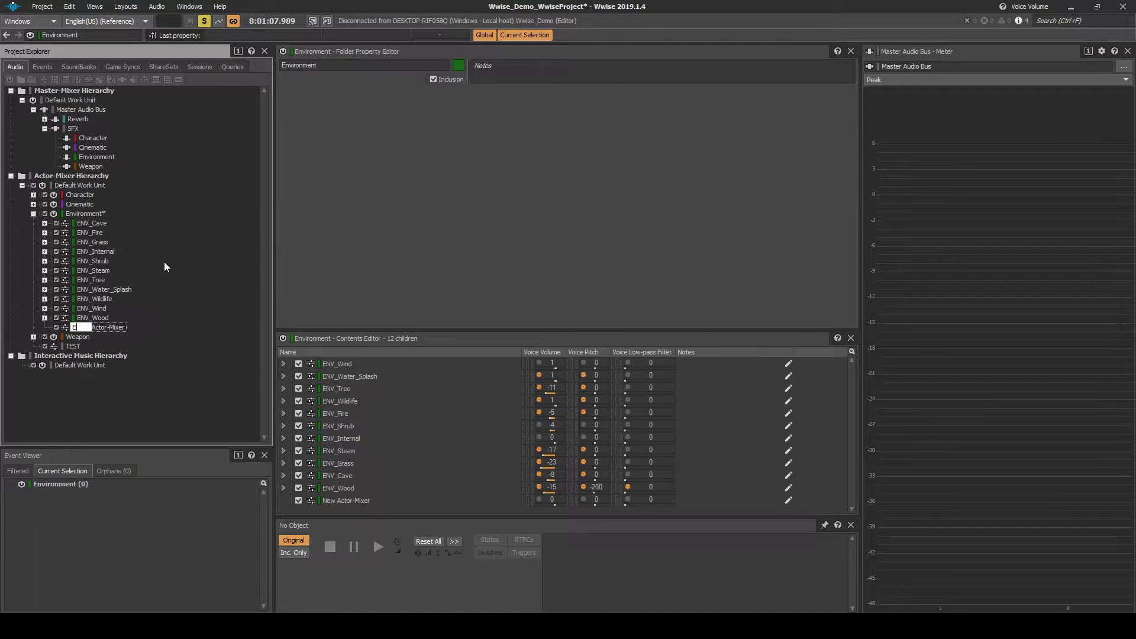
type("terfall")
key("Return")
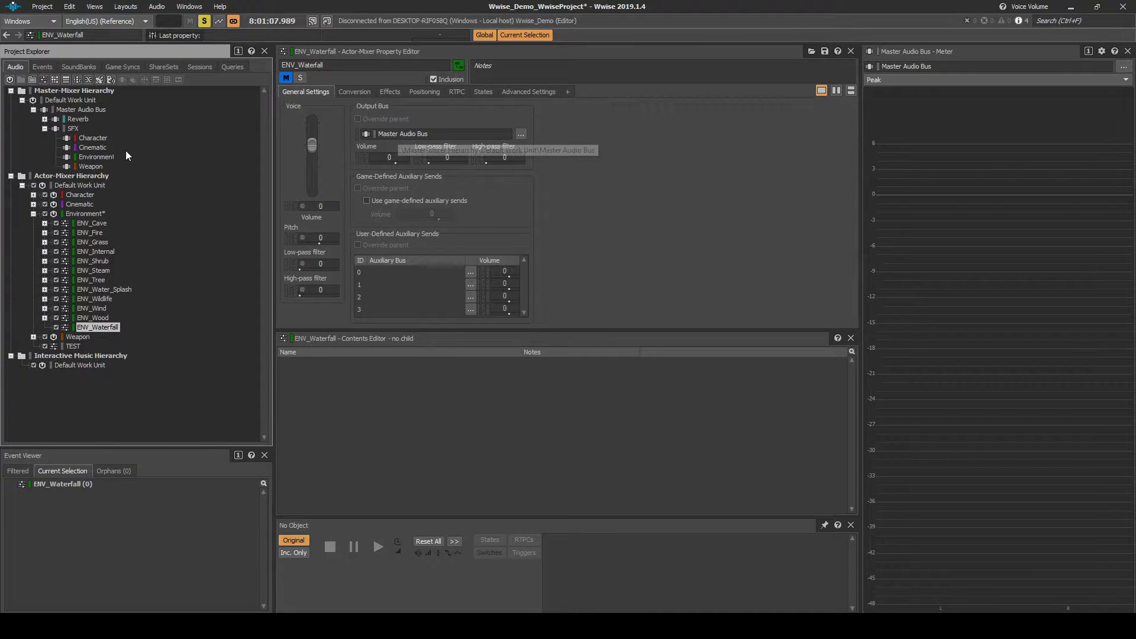
Route the output of ENV_Waterfall to the Environment bus and enable its game-defined auxiliary sends.
left_click(111, 157)
left_click_drag(110, 157, 435, 131)
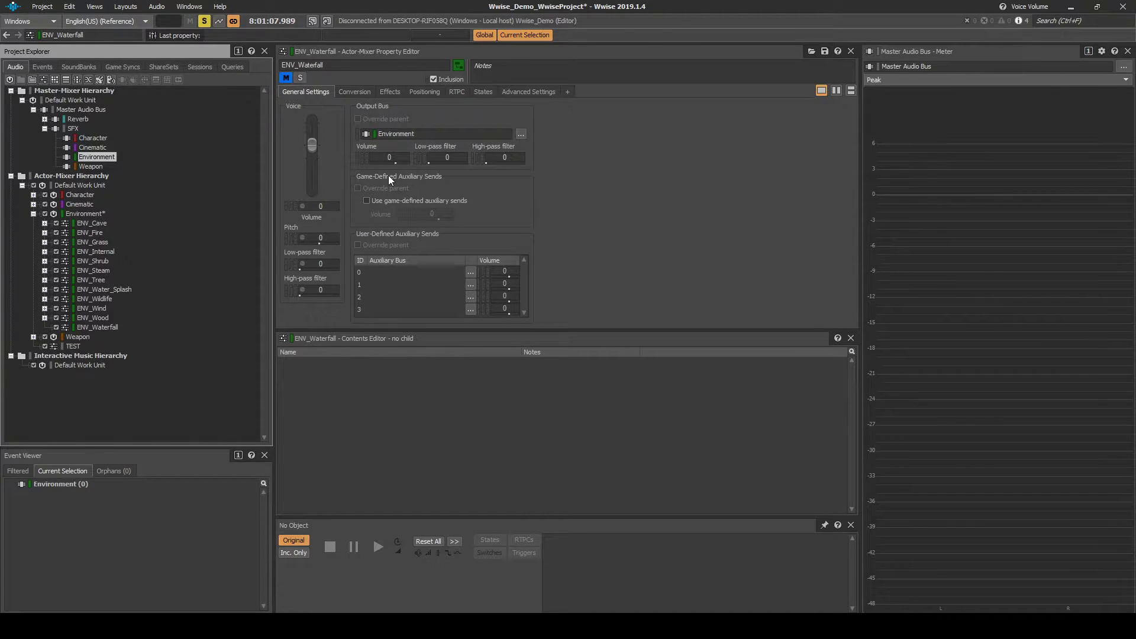
left_click(367, 200)
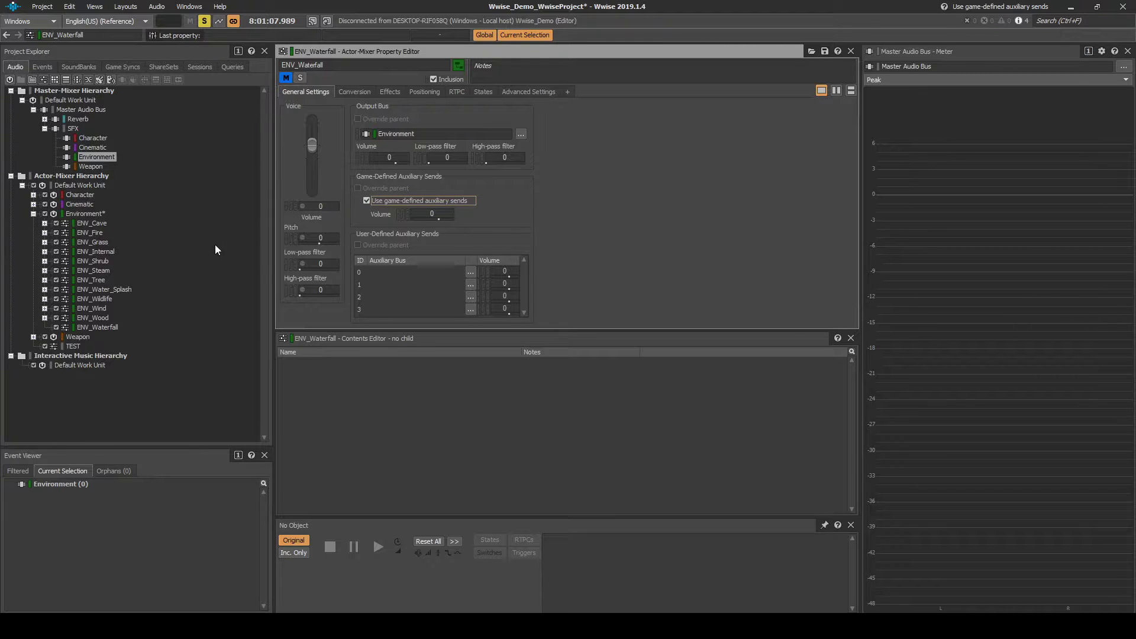
Add a blend container named ENV_Waterfall_Flow inside the ENV_Waterfall actor-mixer.
left_click(107, 328)
right_click(106, 328)
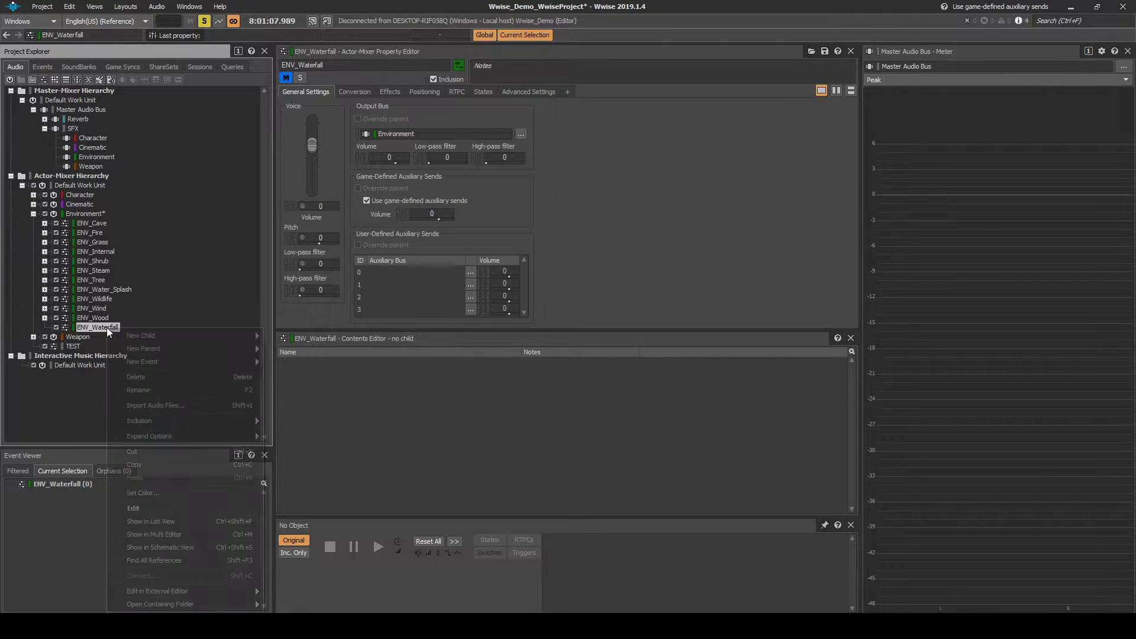
mouse_move(126, 335)
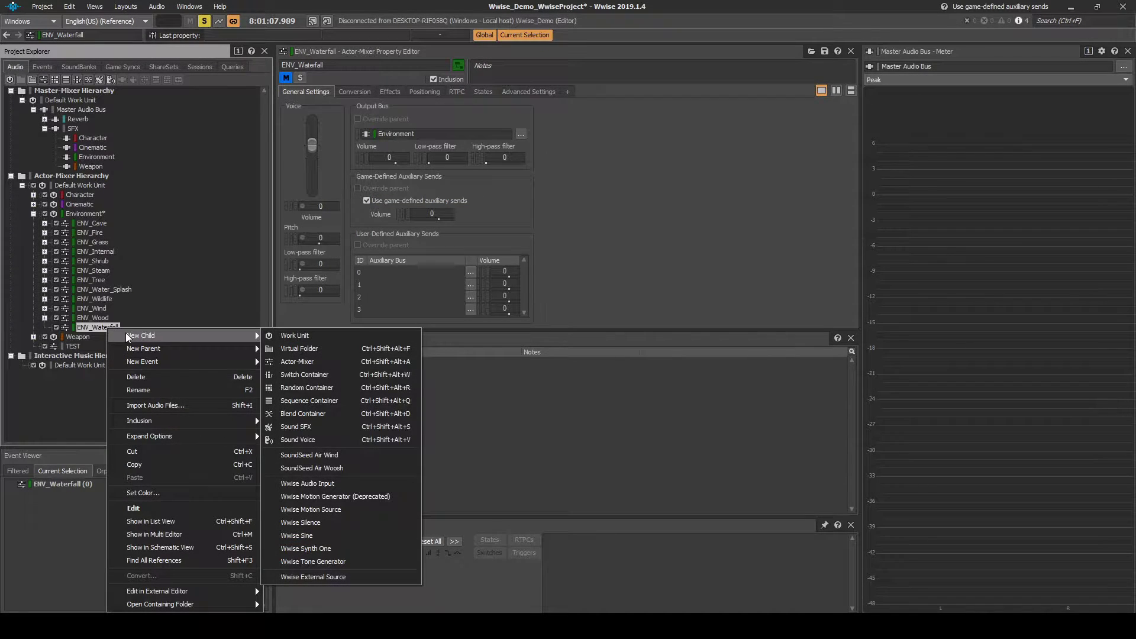
left_click(316, 413)
type("ENV_")
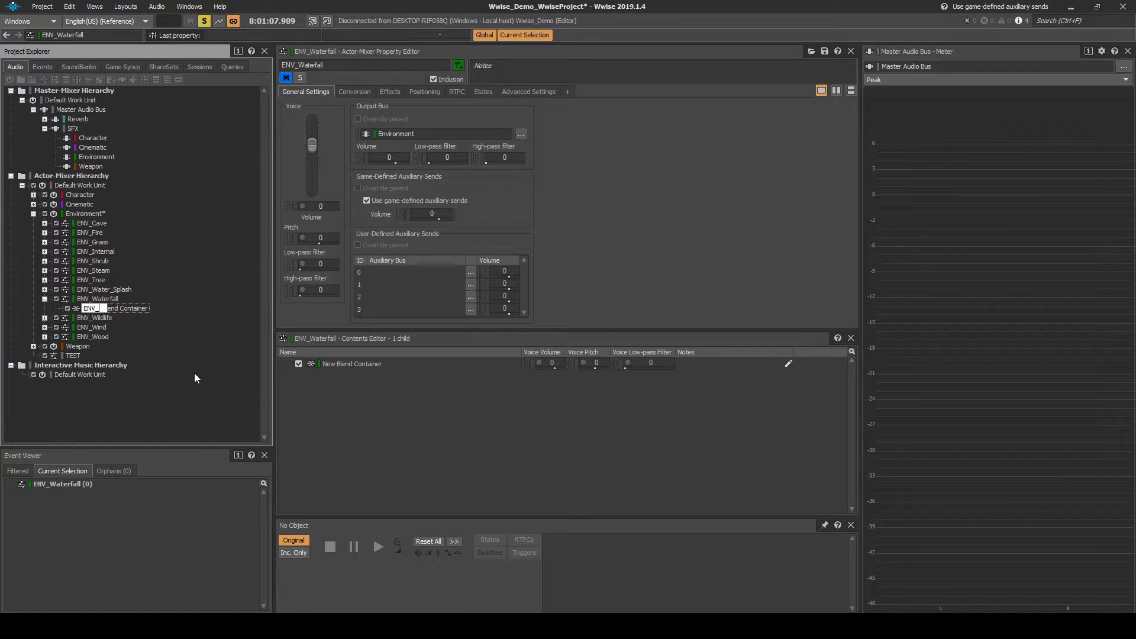
type("Waterfall_Flow")
key("Return")
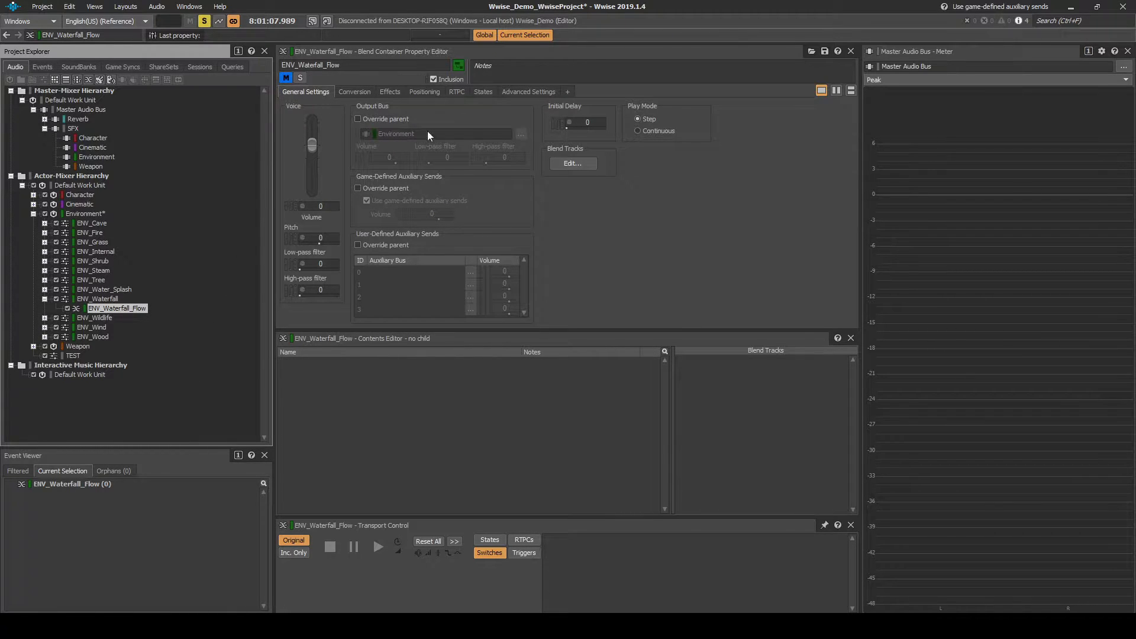
Add a blend track named Waterfall Flow Distance to the ENV_Waterfall_Flow blend container and close the Blend Track Editor.
left_click(571, 165)
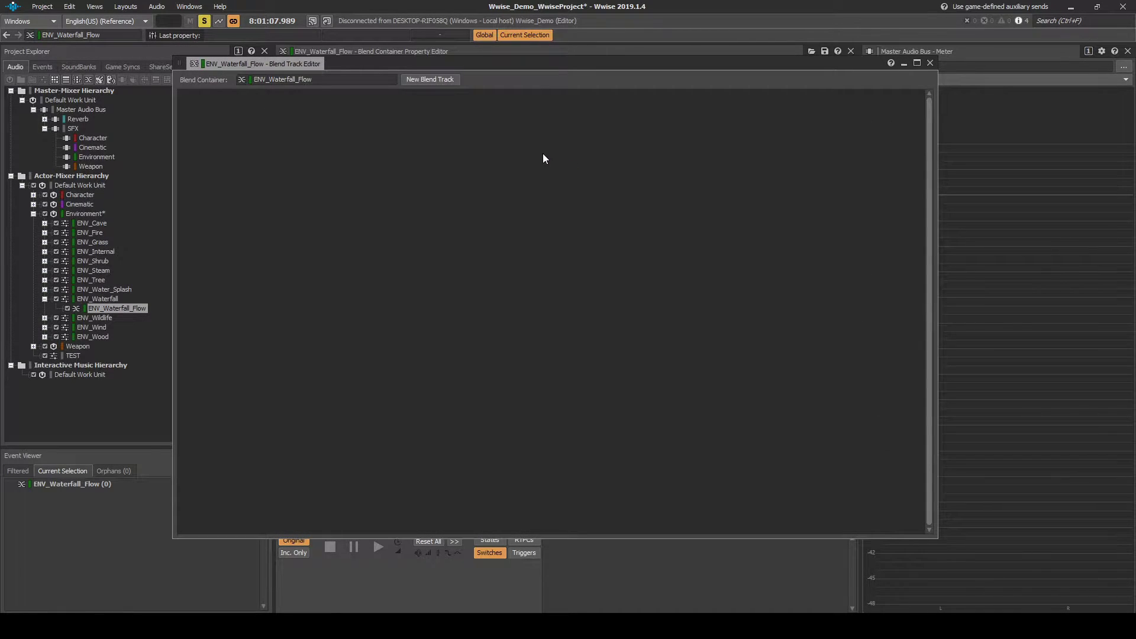
left_click(437, 80)
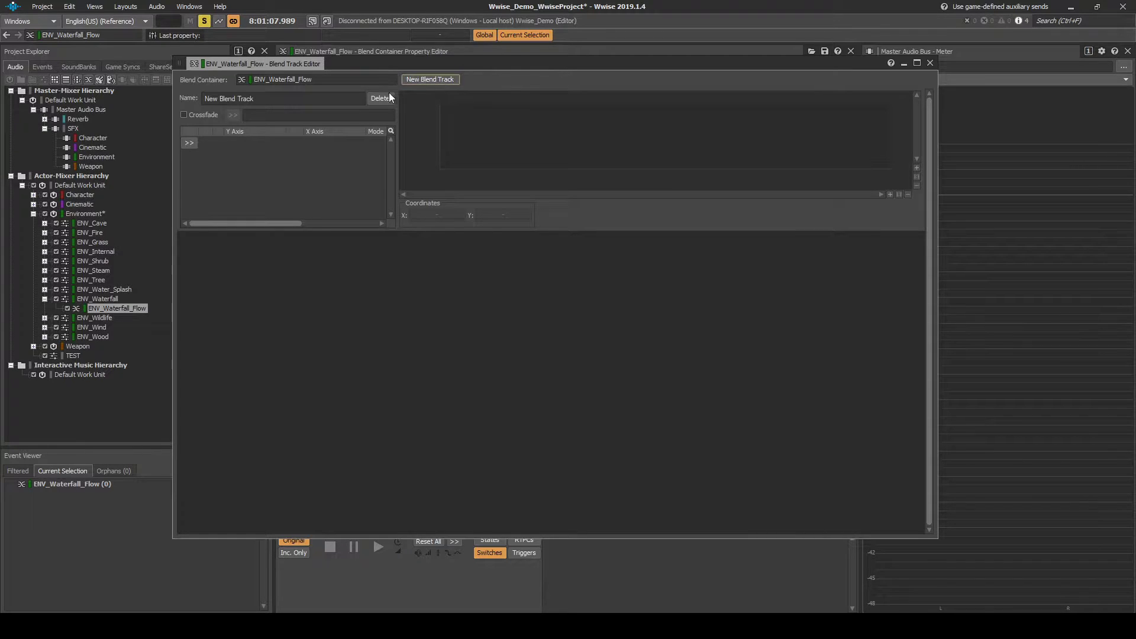
left_click(299, 100)
type("Wat")
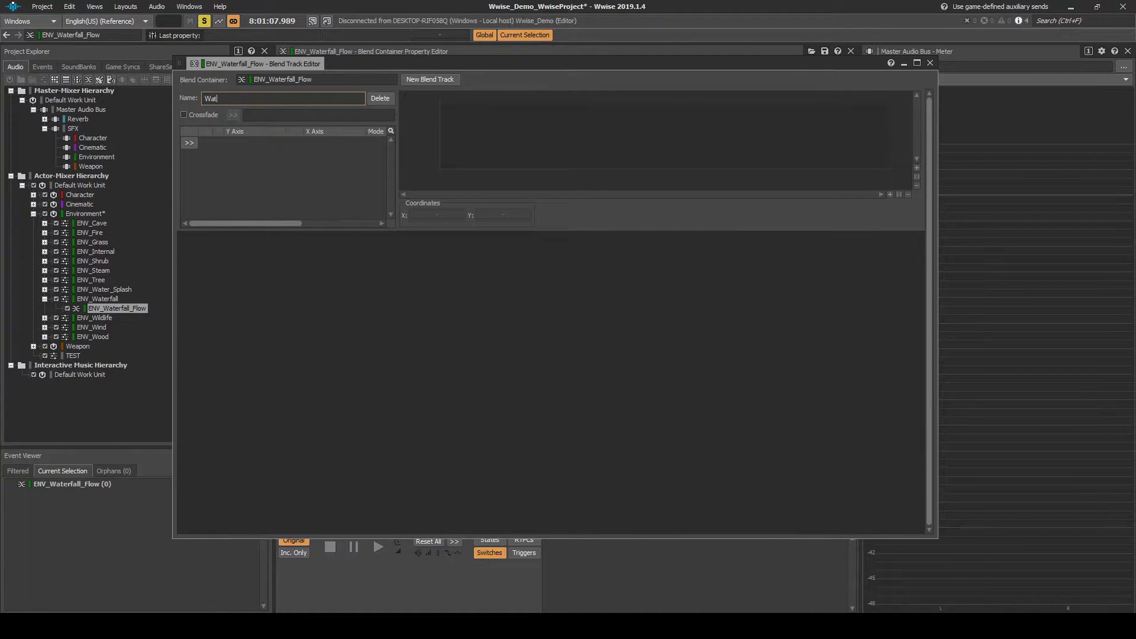
type("erfall Flow Distance")
left_click(930, 63)
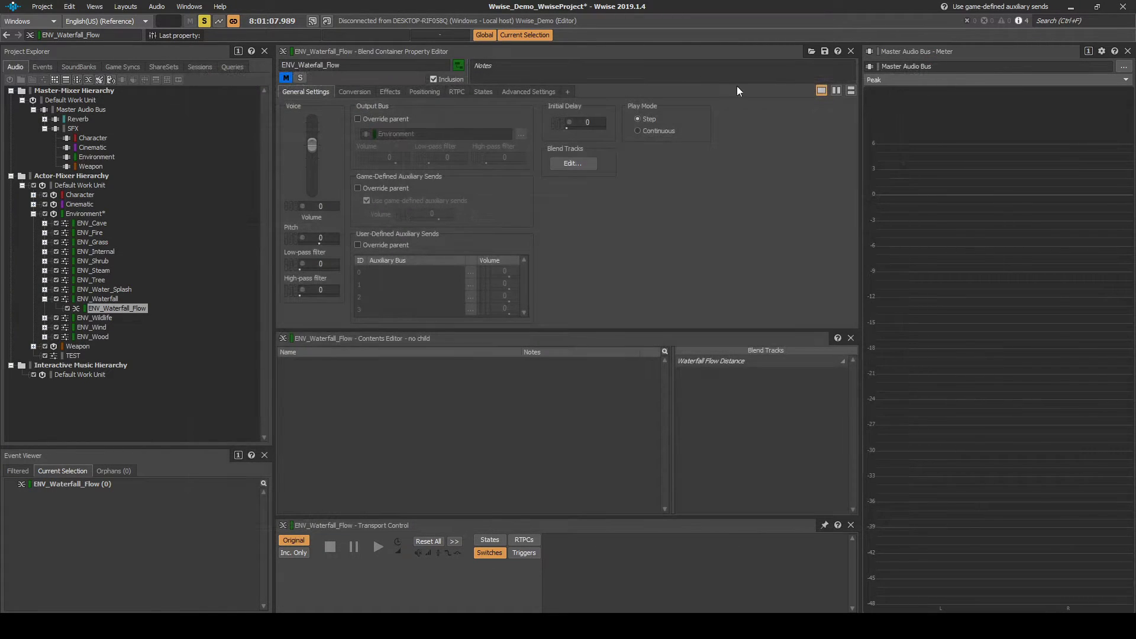
Add a random container with its default name inside the ENV_Waterfall_Flow blend container.
left_click(137, 306)
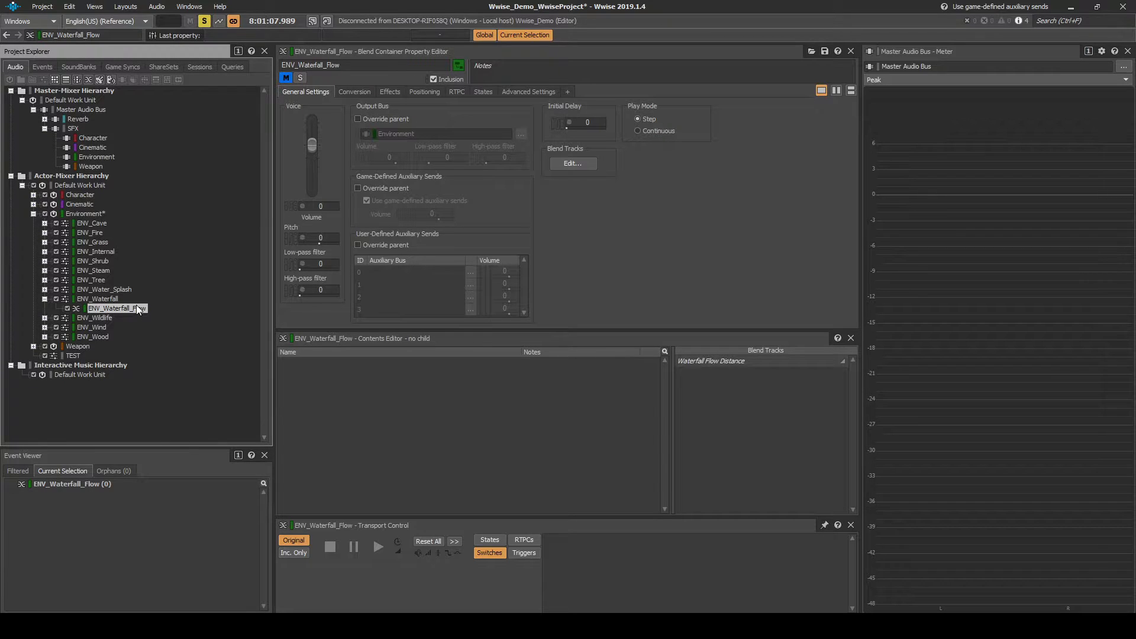
right_click(136, 304)
mouse_move(166, 312)
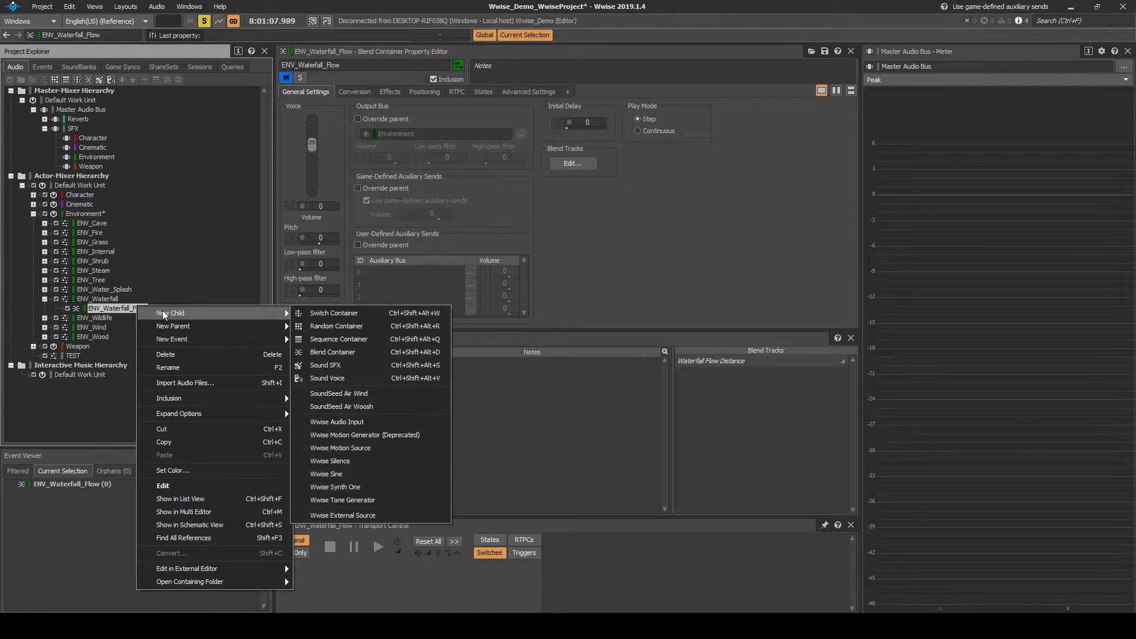
left_click(364, 322)
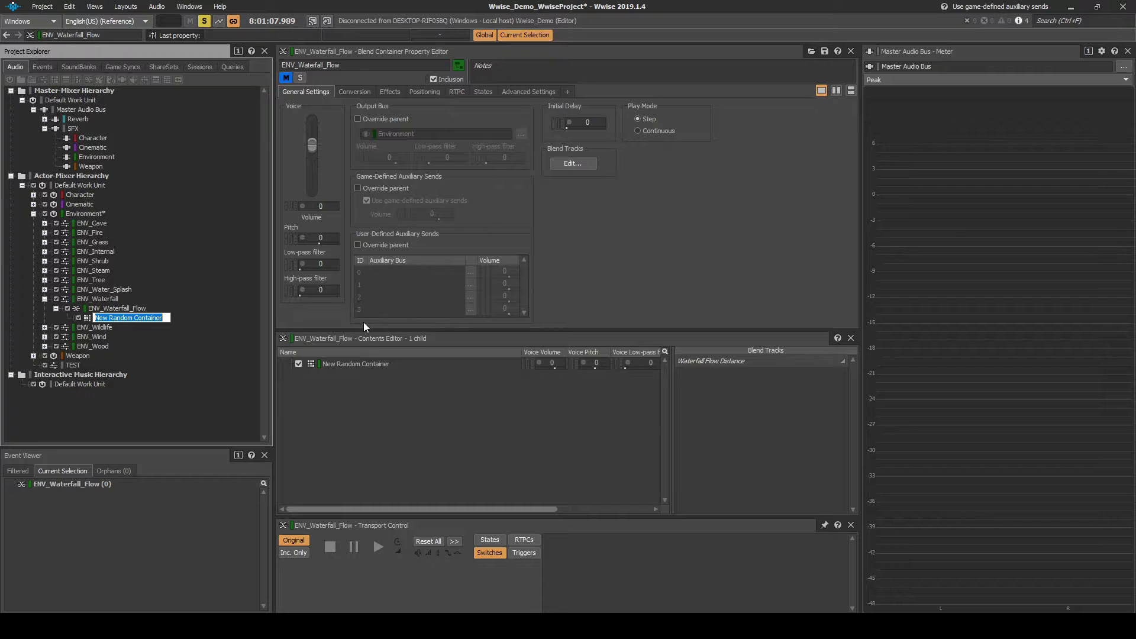
key("Return")
Copy the new random container and paste the duplicate into ENV_Waterfall_Flow.
left_click(148, 317)
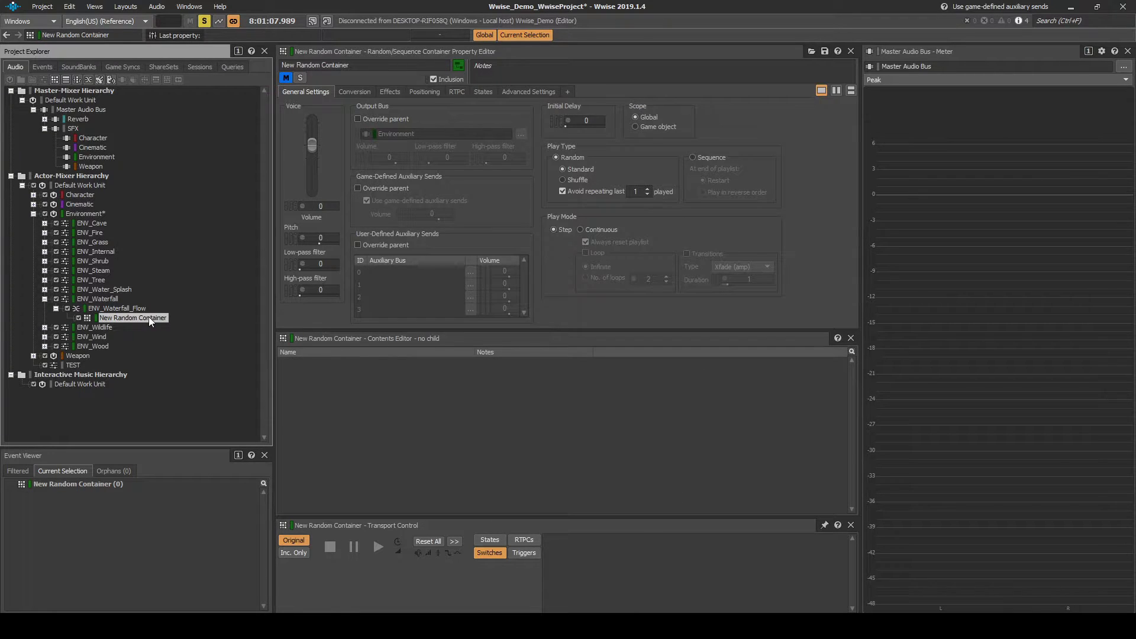
right_click(148, 317)
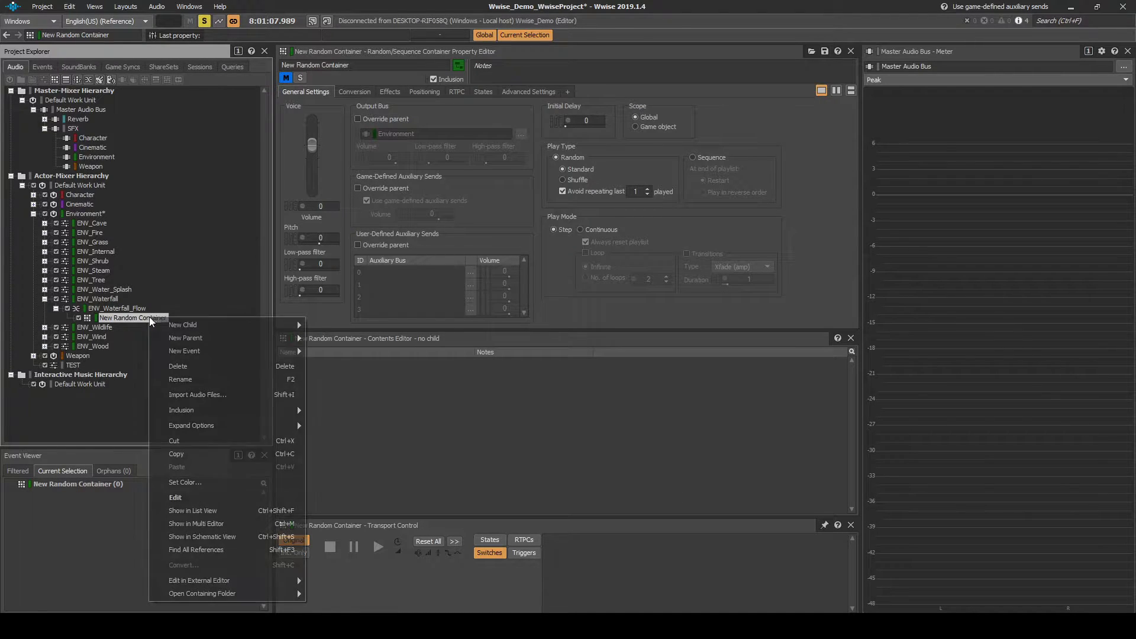
left_click(181, 450)
right_click(116, 314)
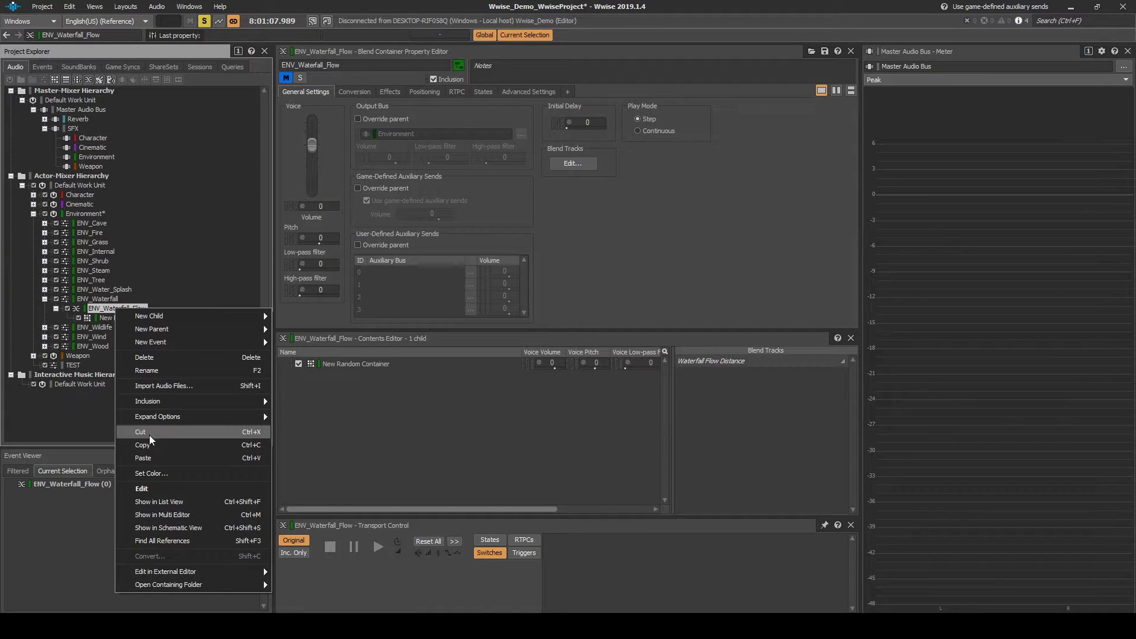
left_click(155, 457)
Rename the two random containers as ENV_Waterfall_Flow_Close and ENV_Waterfall_Flow_Far.
key("Up")
key("F2")
type("ENV_Waterfall_Flow_Close")
key("Return")
key("Down")
key("F2")
type("ENV_Waterfall_Flow_Close")
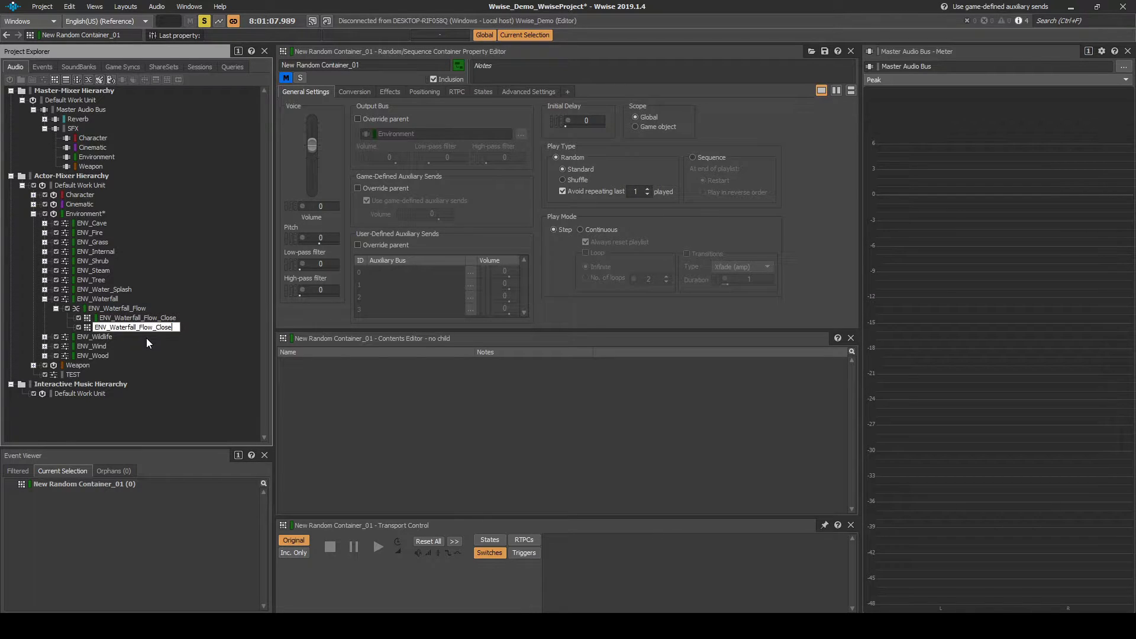
key("BackSpace")
type("Far")
key("Return")
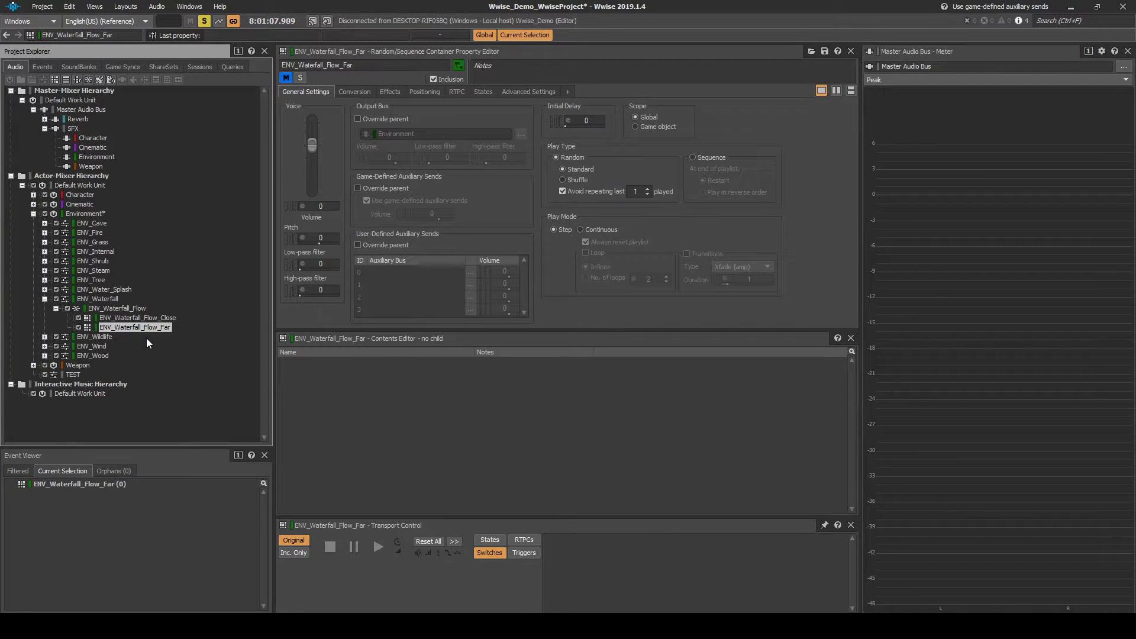
Import the SFX_ENV_Waterfall_Flow Close and Far WAV files into the flow containers, with Originals\SFX\Environment\Waterfall as the audio file destination.
key("alt+Tab")
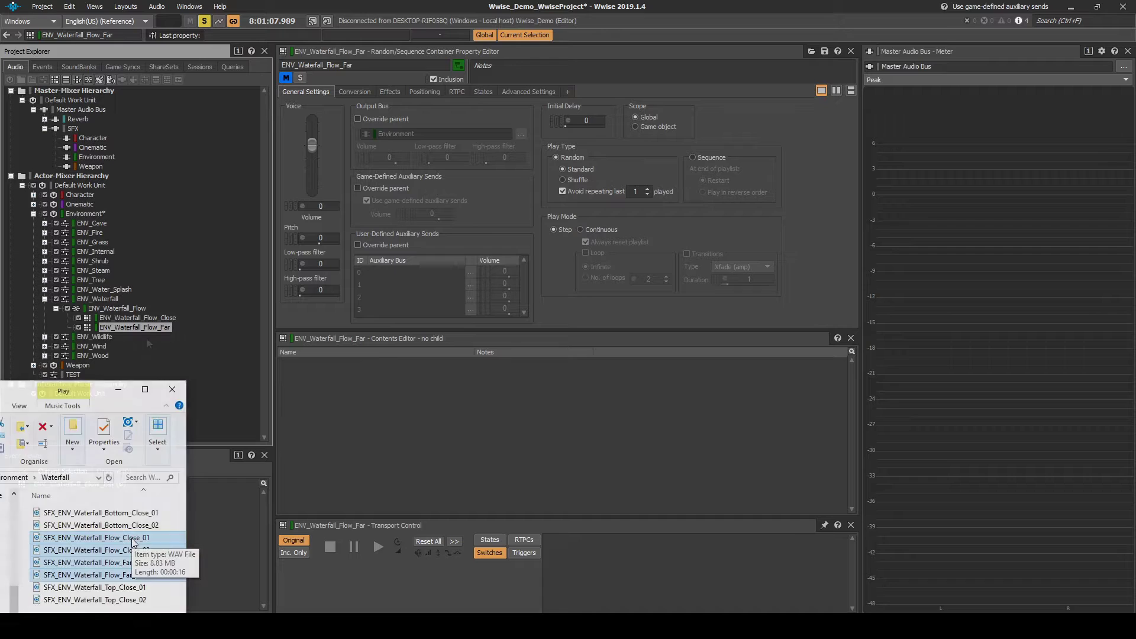
left_click_drag(133, 540, 157, 324)
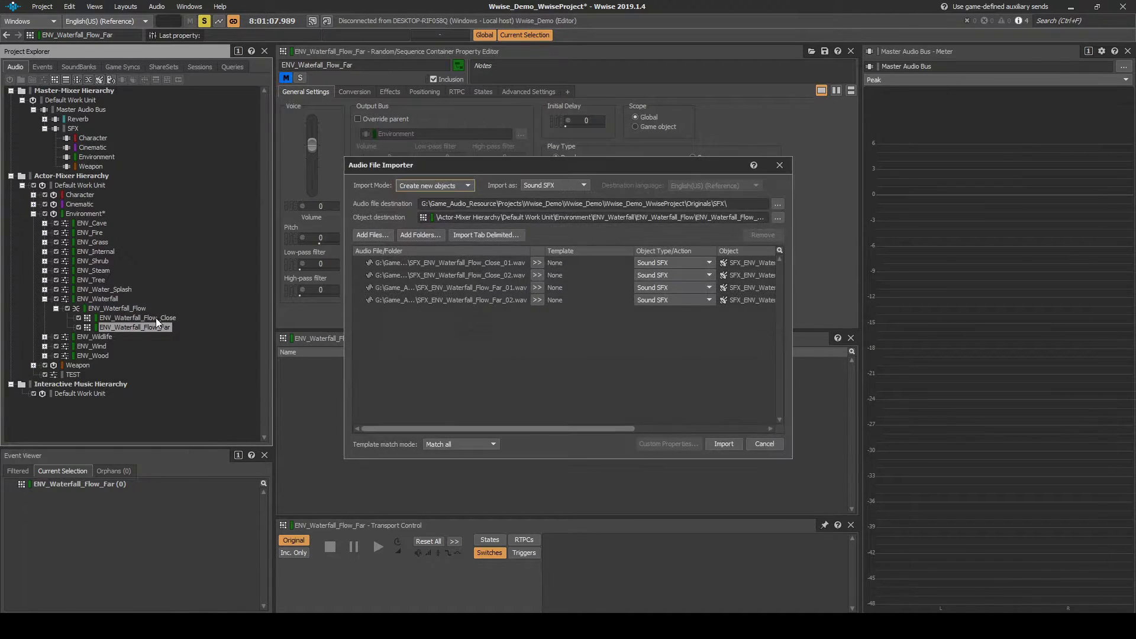
left_click(774, 207)
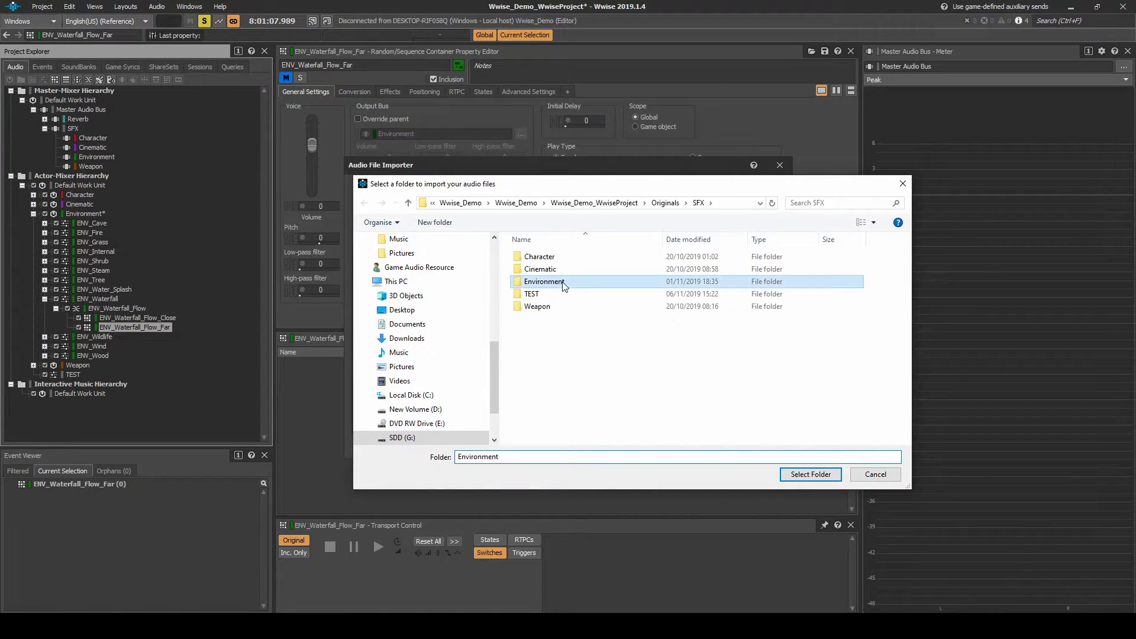
double_click(562, 282)
double_click(537, 355)
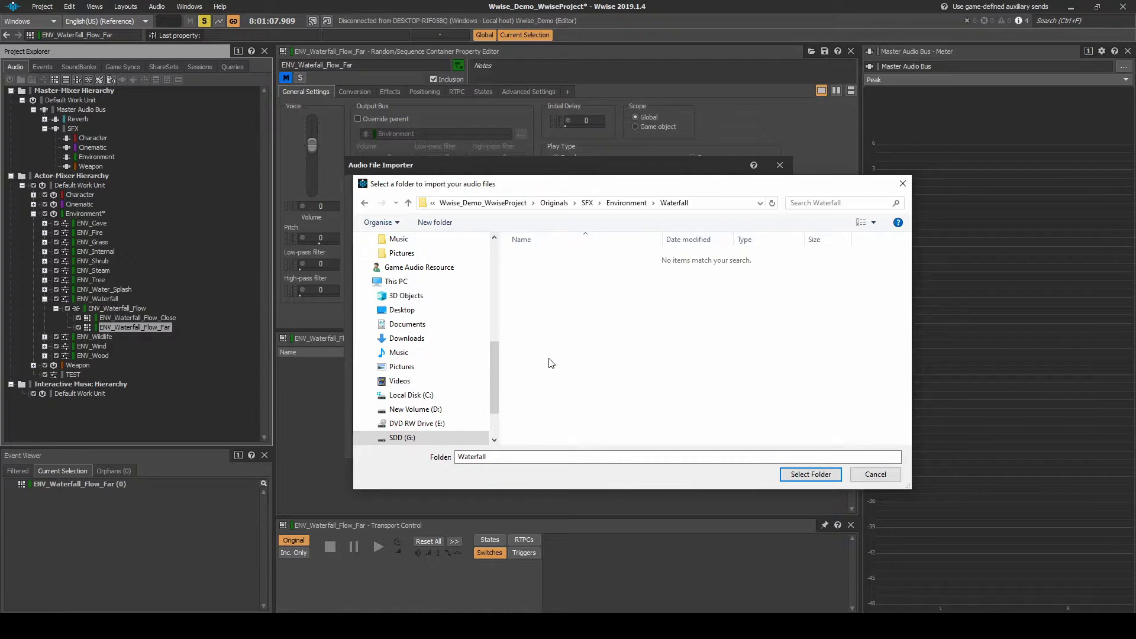
left_click(791, 475)
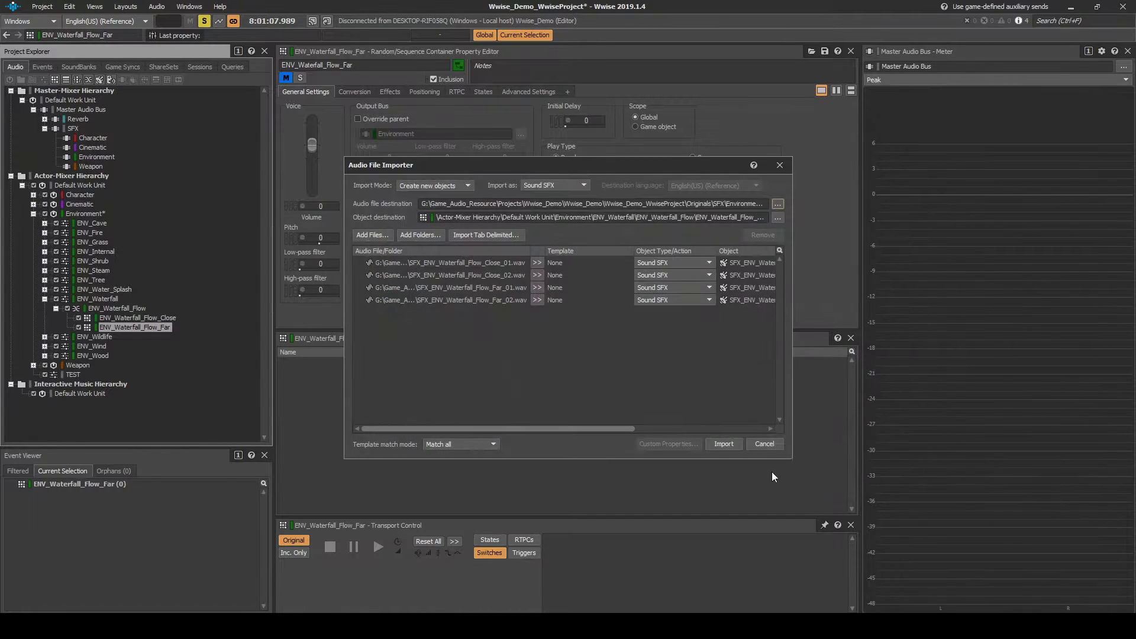
left_click(730, 448)
Enable infinite looping on the sounds SFX_ENV_Waterfall_Flow_Close_01 and SFX_ENV_Waterfall_Flow_Close_02.
left_click(183, 328)
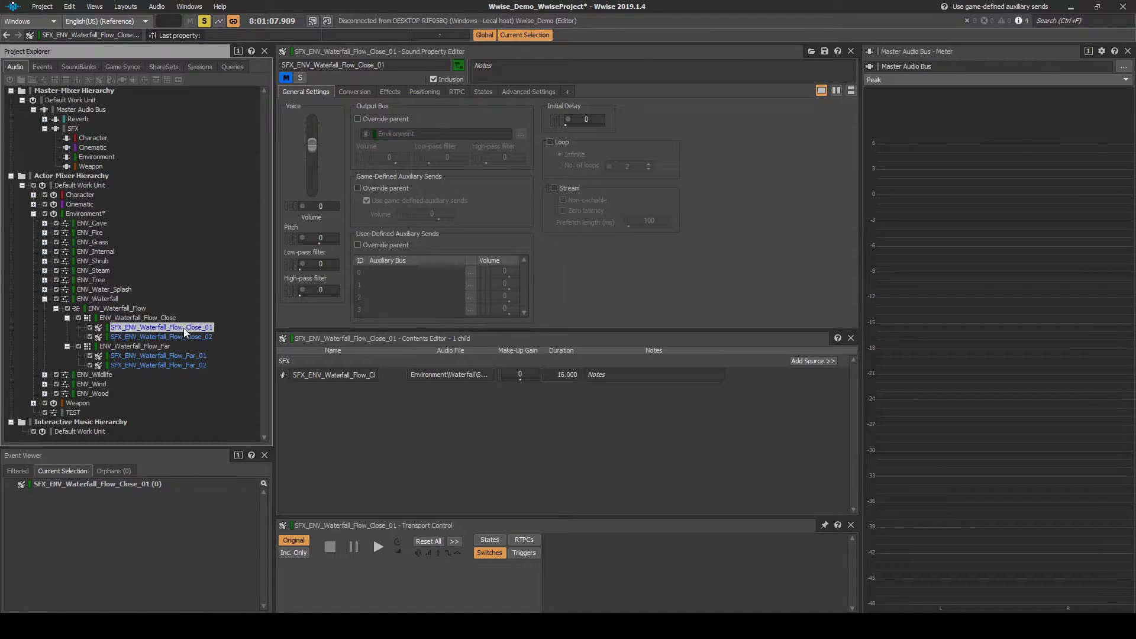
left_click(550, 143)
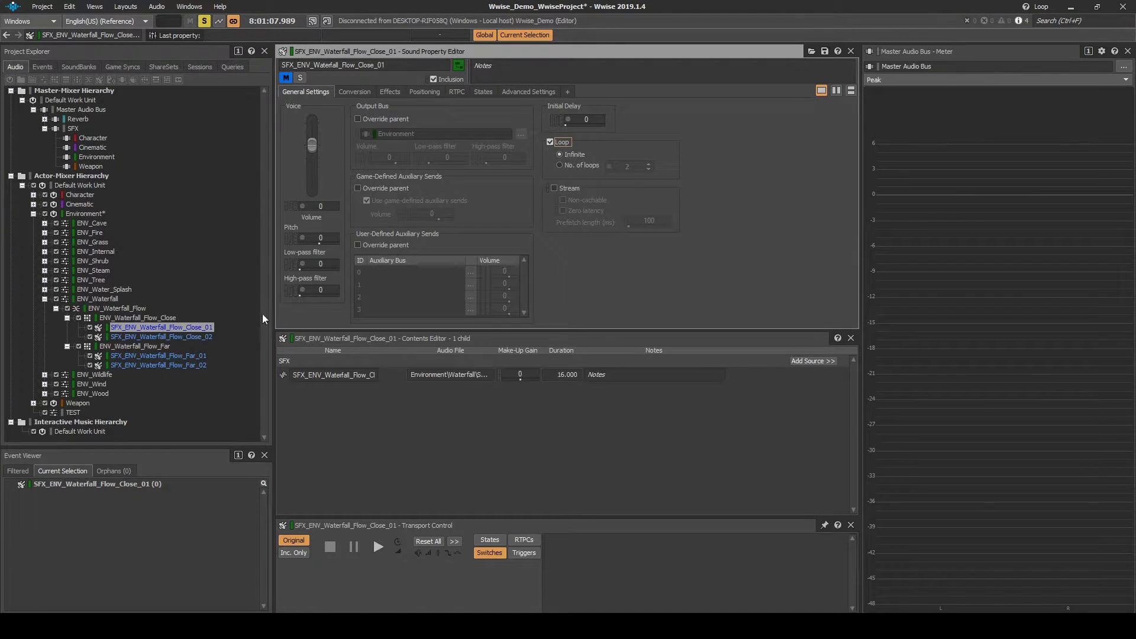
left_click(161, 336)
left_click(548, 142)
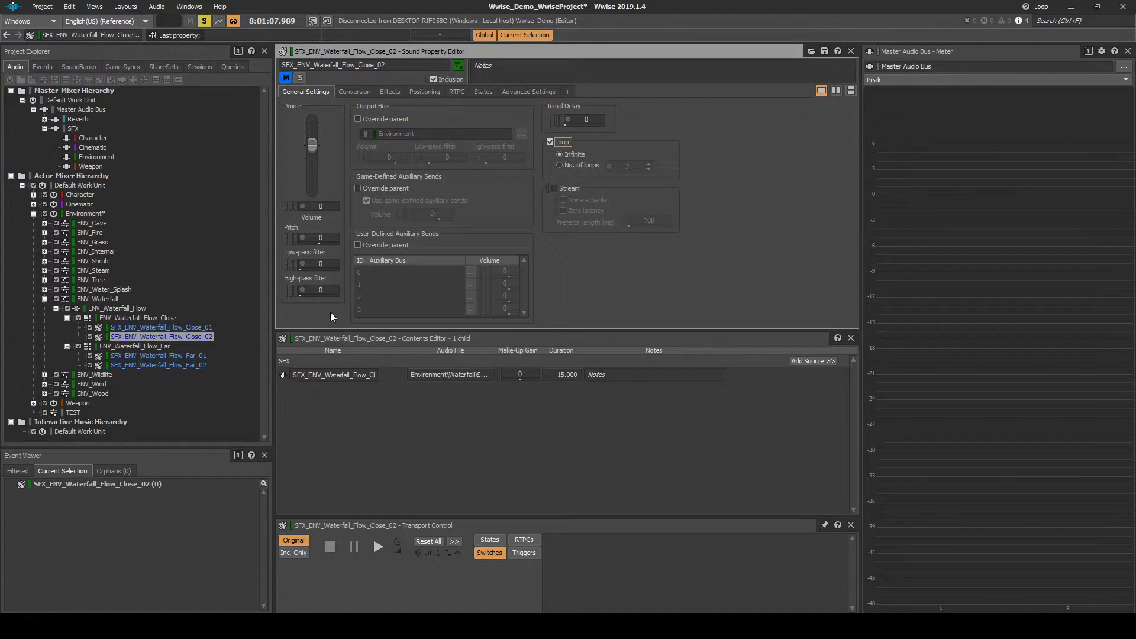
Enable infinite looping on the sounds SFX_ENV_Waterfall_Flow_Far_01 and SFX_ENV_Waterfall_Flow_Far_02.
left_click(204, 357)
left_click(548, 142)
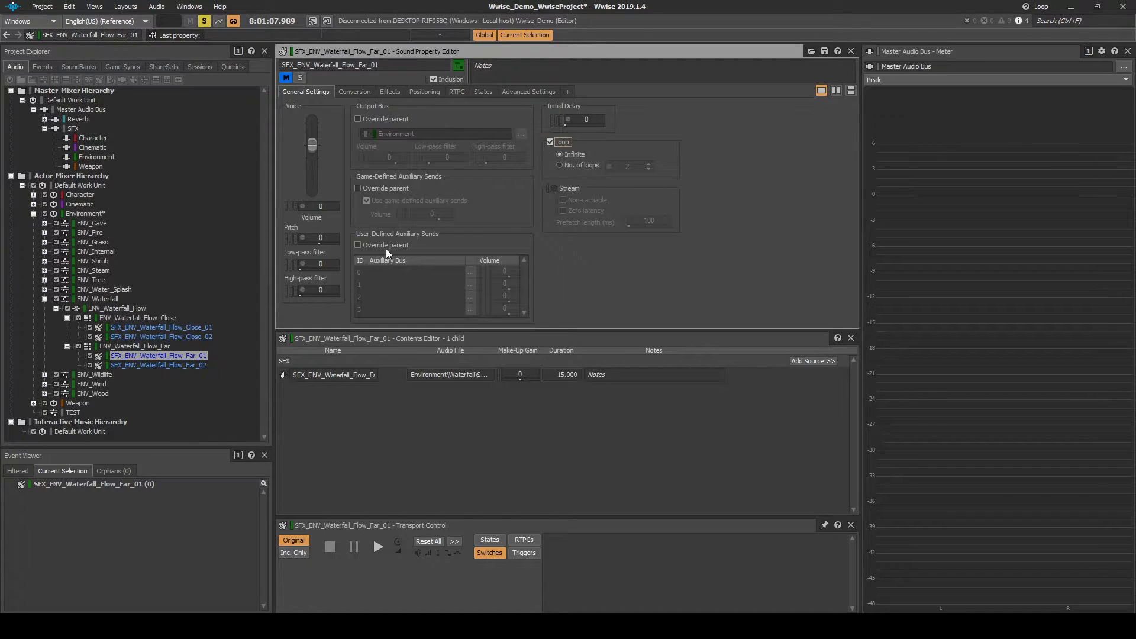
left_click(201, 364)
left_click(549, 142)
Assign ENV_Waterfall_Flow_Close and ENV_Waterfall_Flow_Far to the Waterfall Flow Distance blend track of ENV_Waterfall_Flow.
left_click(127, 309)
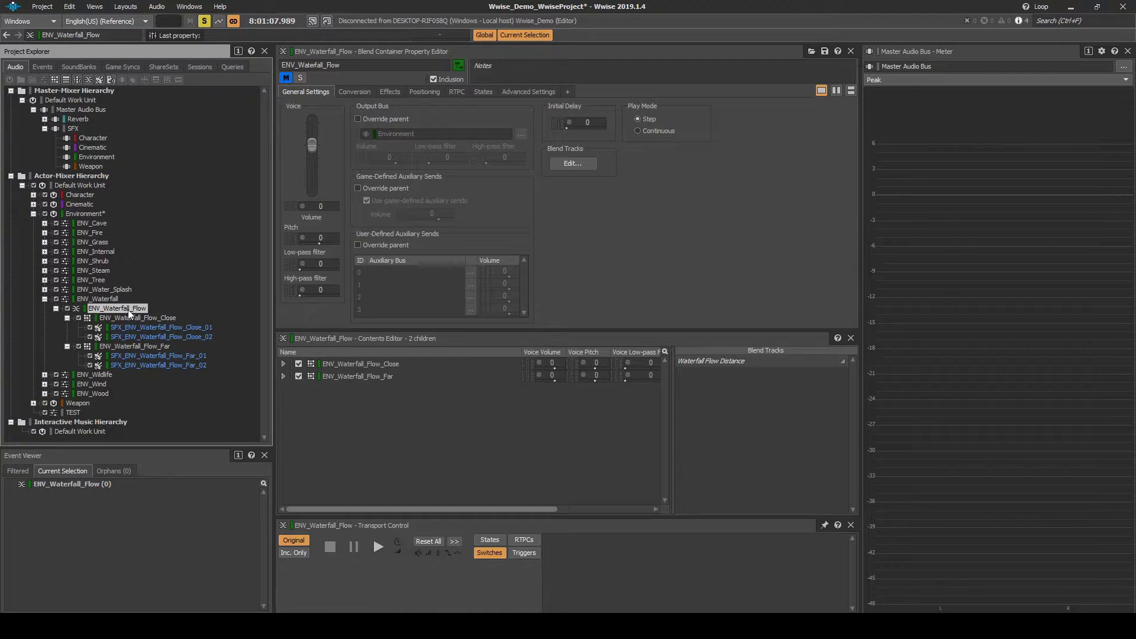
left_click_drag(400, 363, 723, 370)
left_click_drag(400, 377, 767, 364)
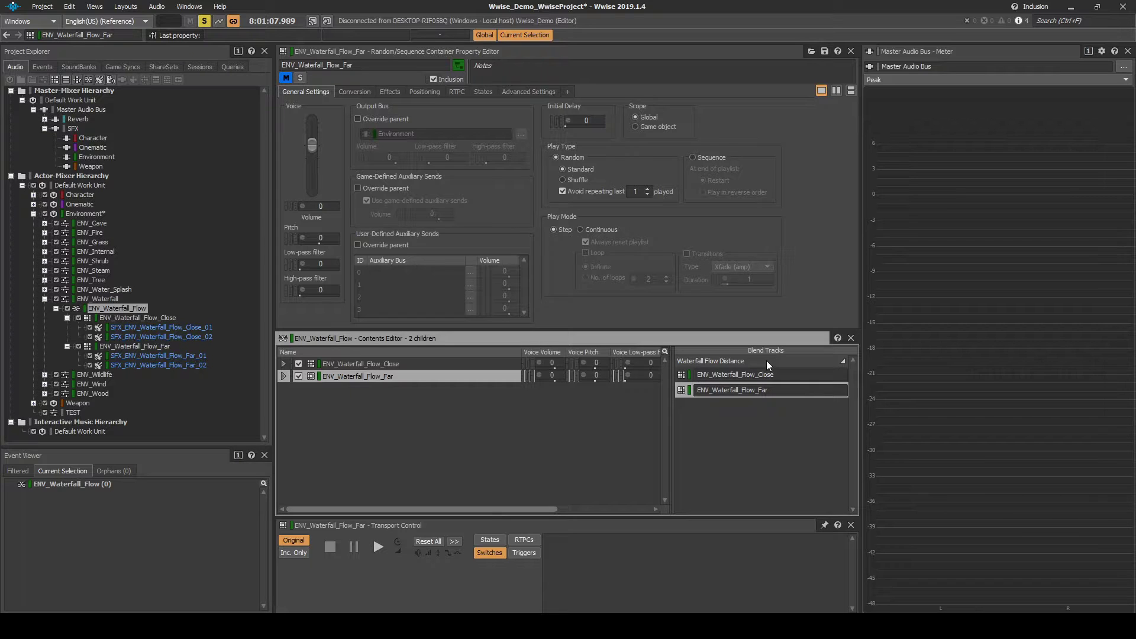
Enable crossfading on the Waterfall Flow Distance blend track of ENV_Waterfall_Flow, driven by the game parameter GP_Distance_5000.
left_click(139, 308)
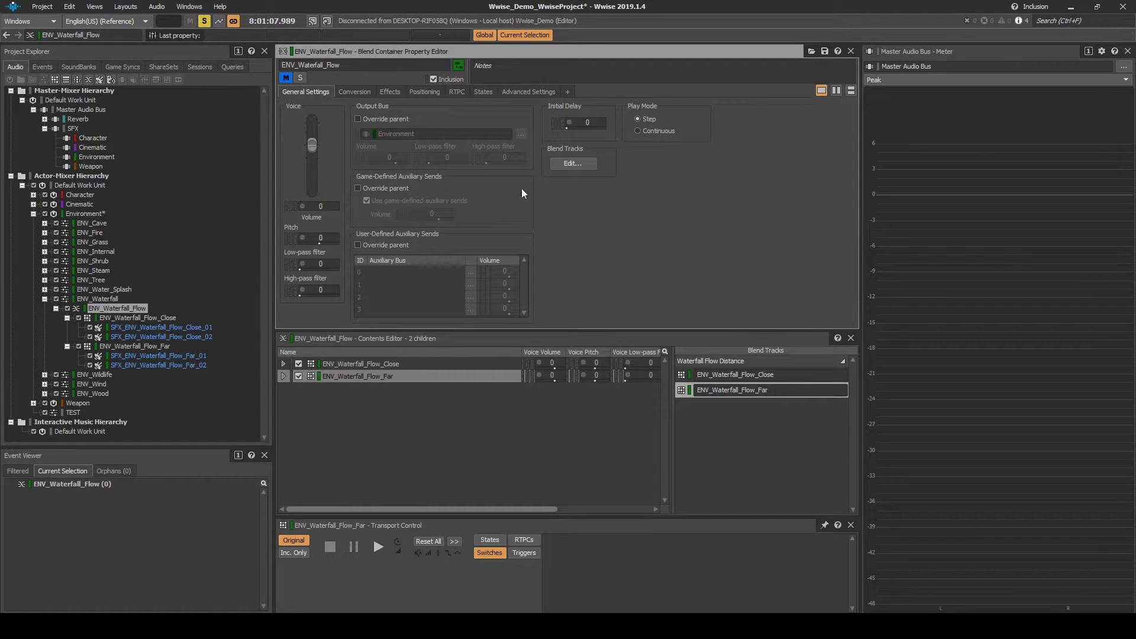
left_click(563, 164)
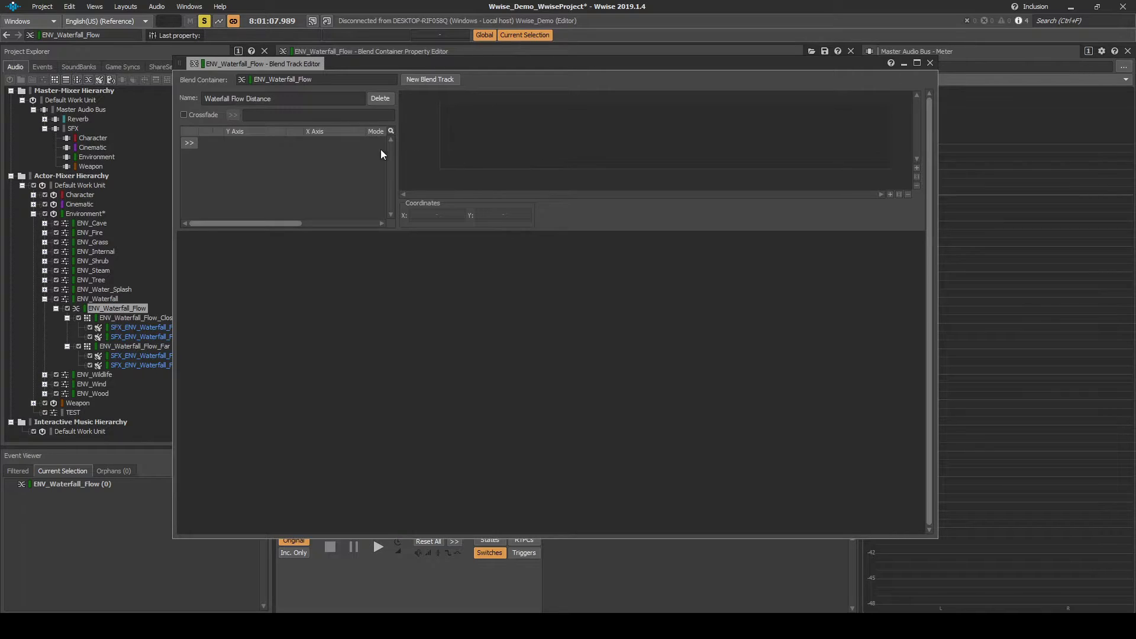
left_click(184, 115)
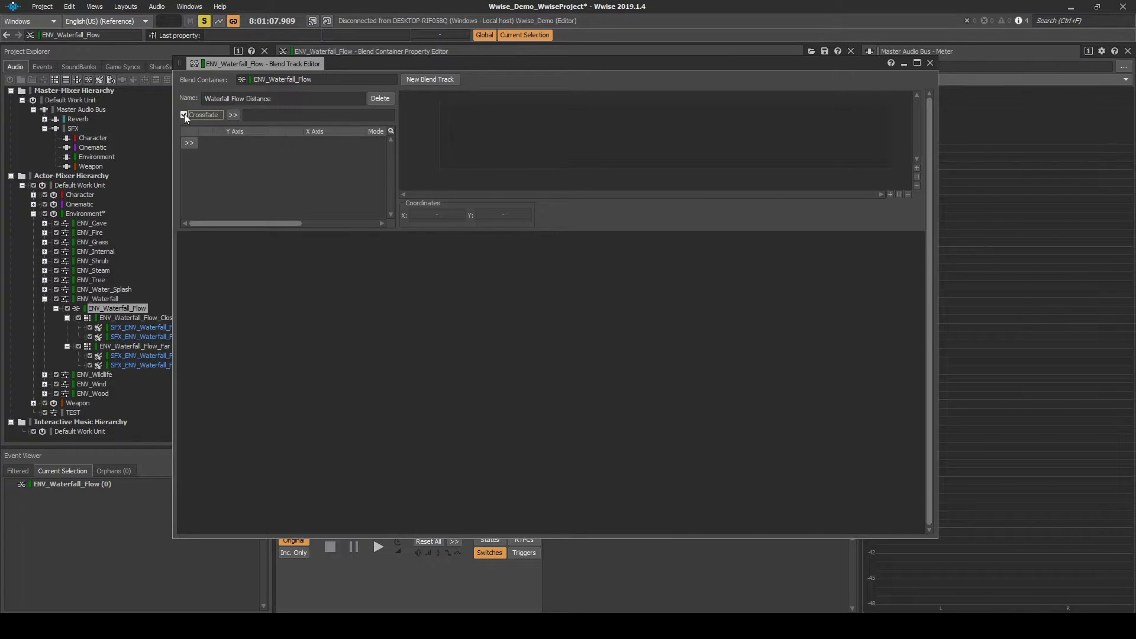
left_click(231, 116)
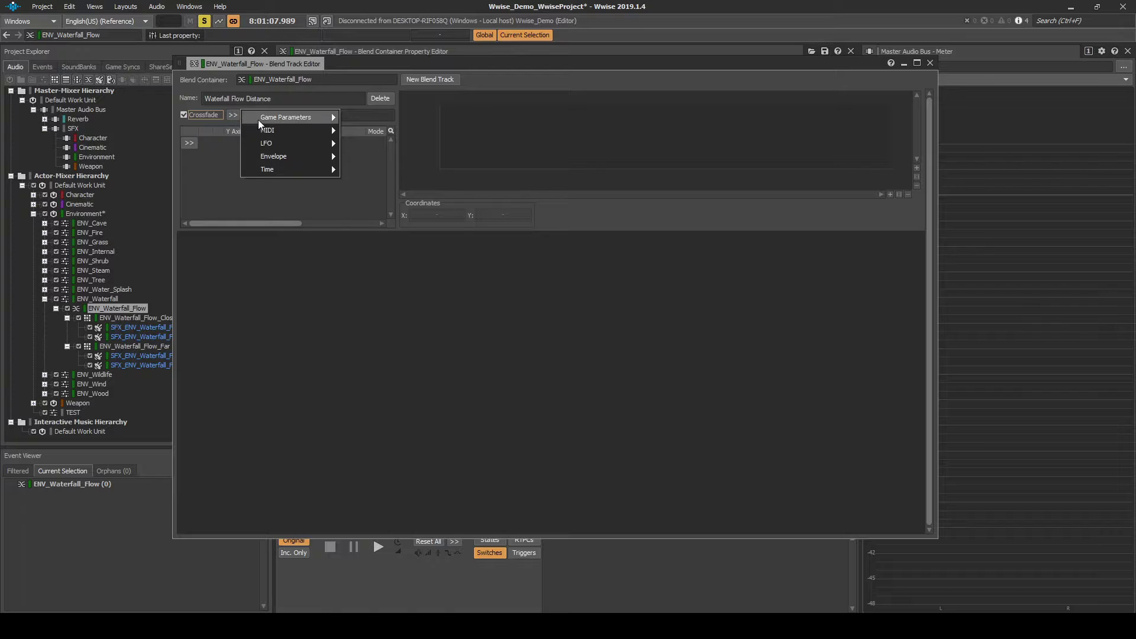
mouse_move(280, 118)
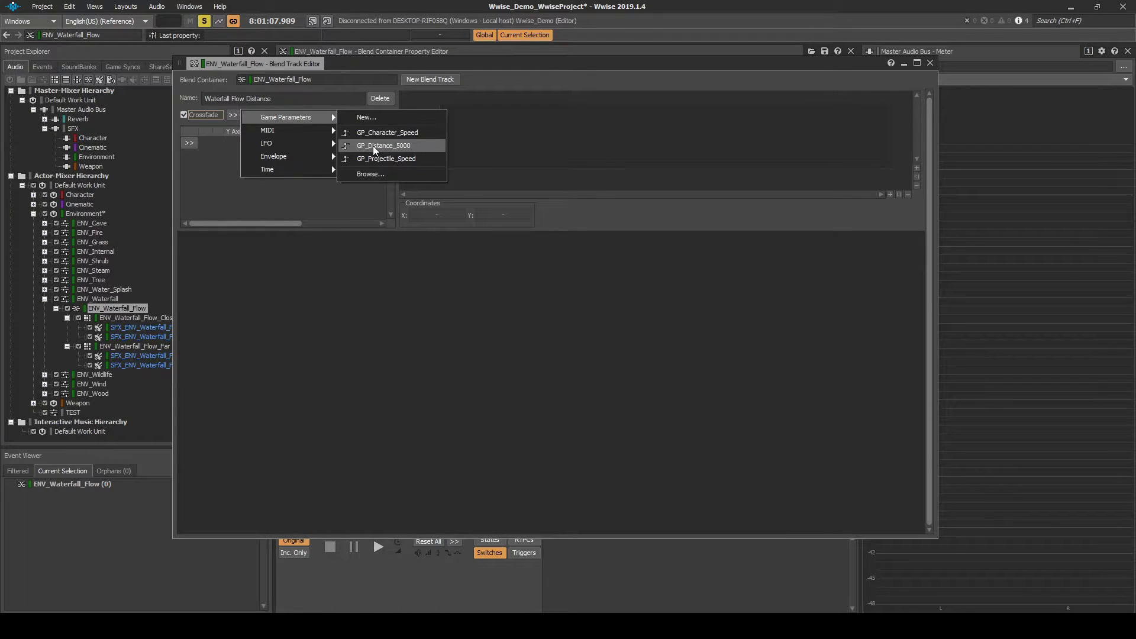
left_click(373, 146)
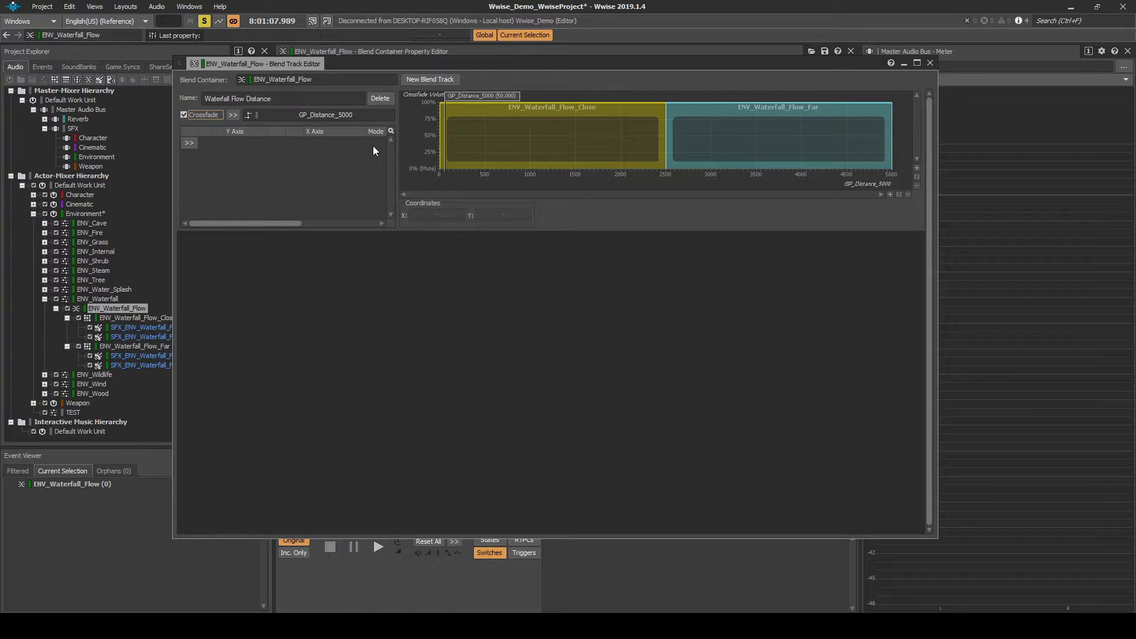
Overlap the two blend track regions by ending ENV_Waterfall_Flow_Close at 3000 and starting ENV_Waterfall_Flow_Far at 500.
left_click(451, 161)
left_click(453, 213)
type("3000")
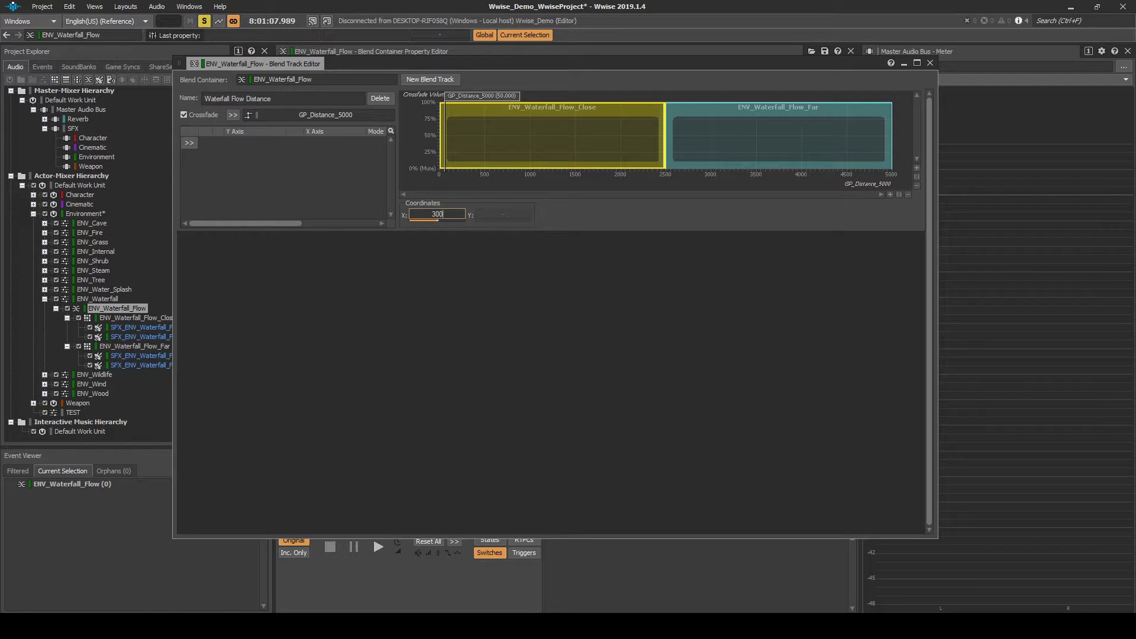
key("Return")
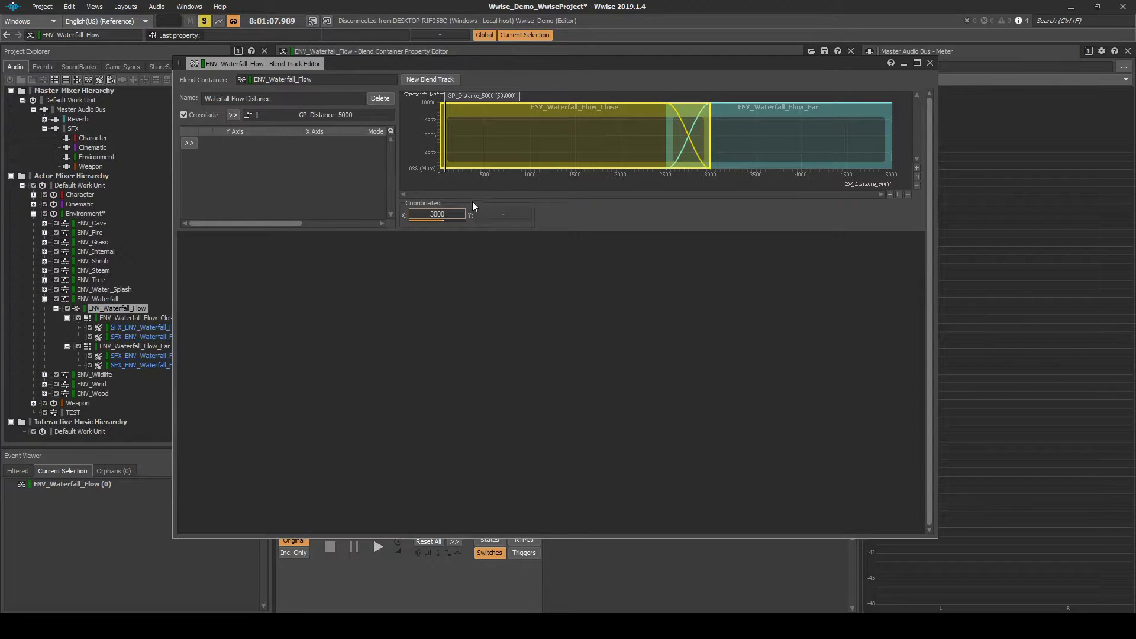
left_click(666, 137)
left_click(453, 214)
type("500")
key("Return")
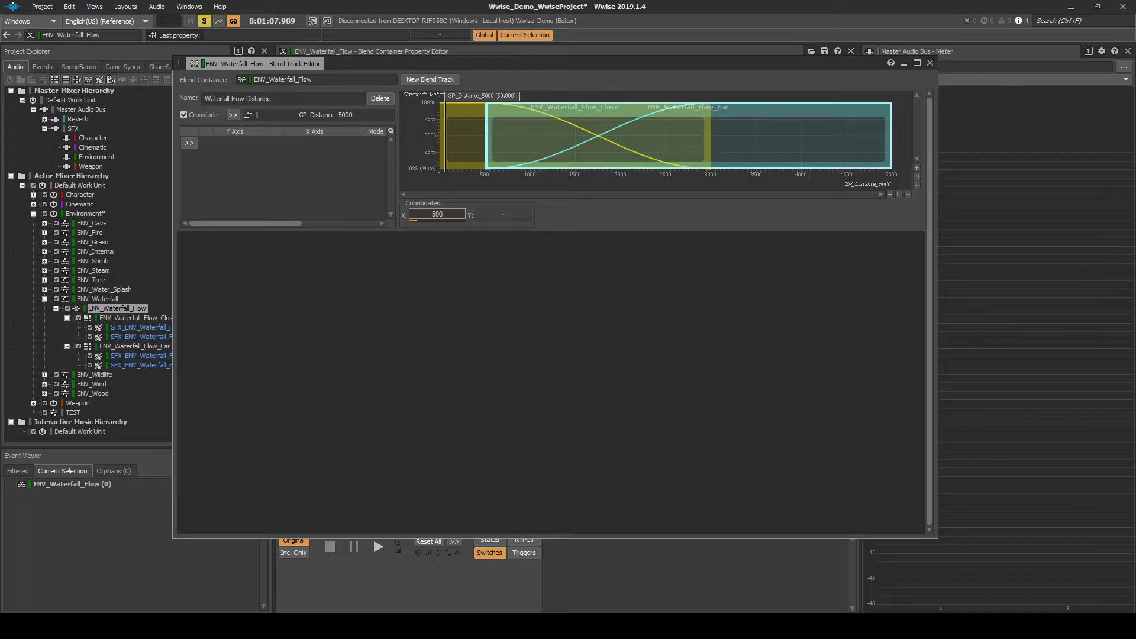
Create an attenuation ShareSet named ATT_ENV_Waterfall_Huge in the Environment work unit of Attenuations.
left_click(163, 67)
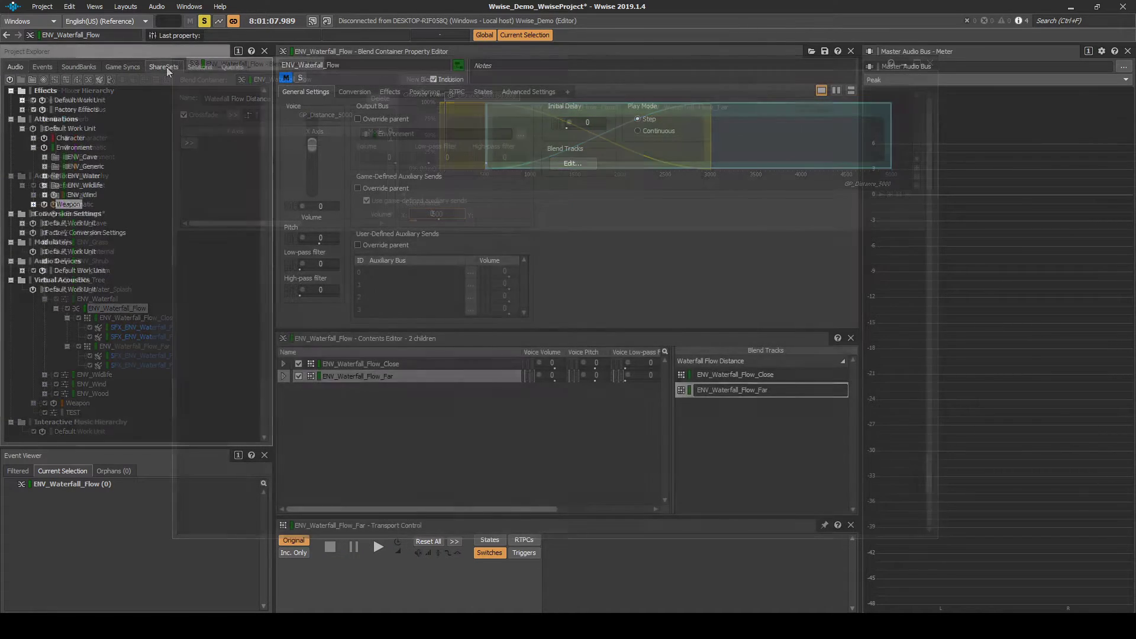
left_click(69, 144)
right_click(69, 145)
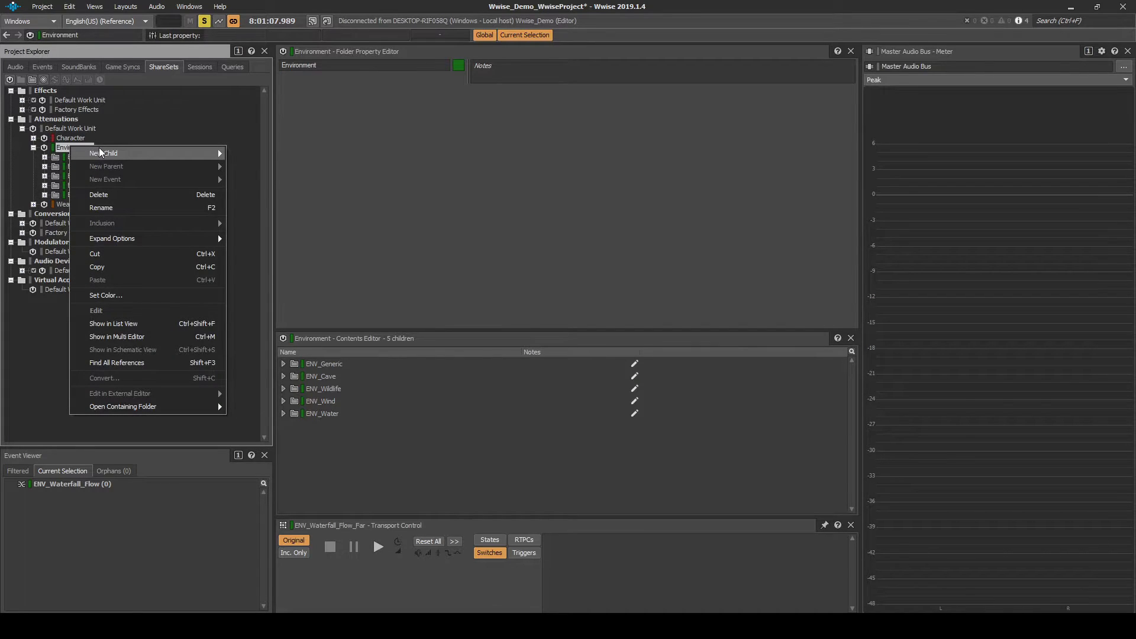
mouse_move(100, 151)
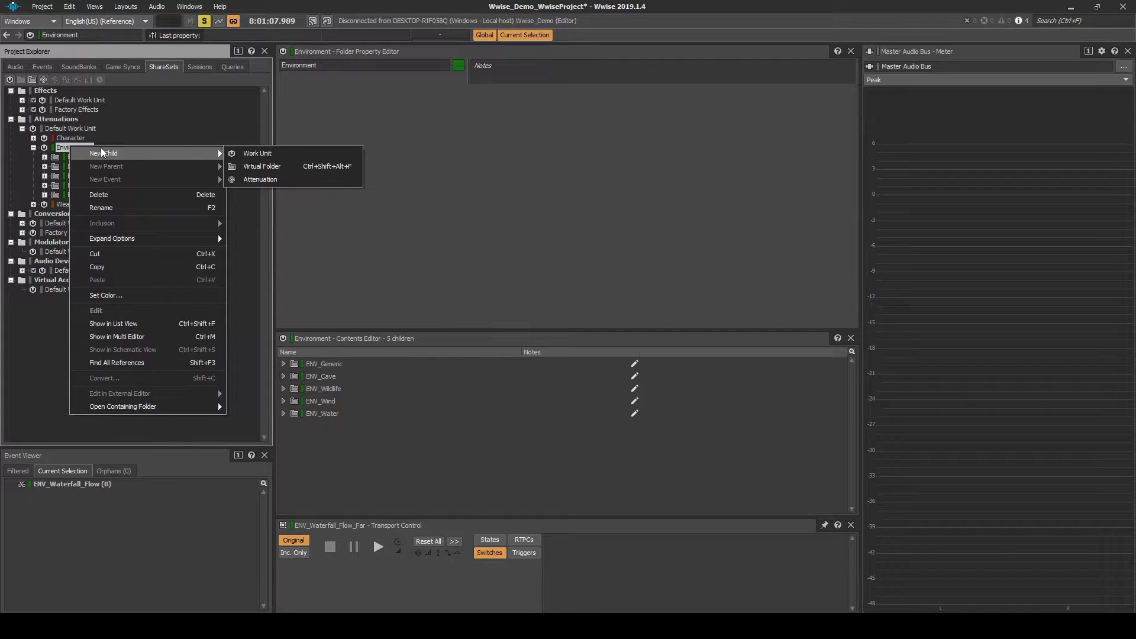
left_click(245, 177)
type("A")
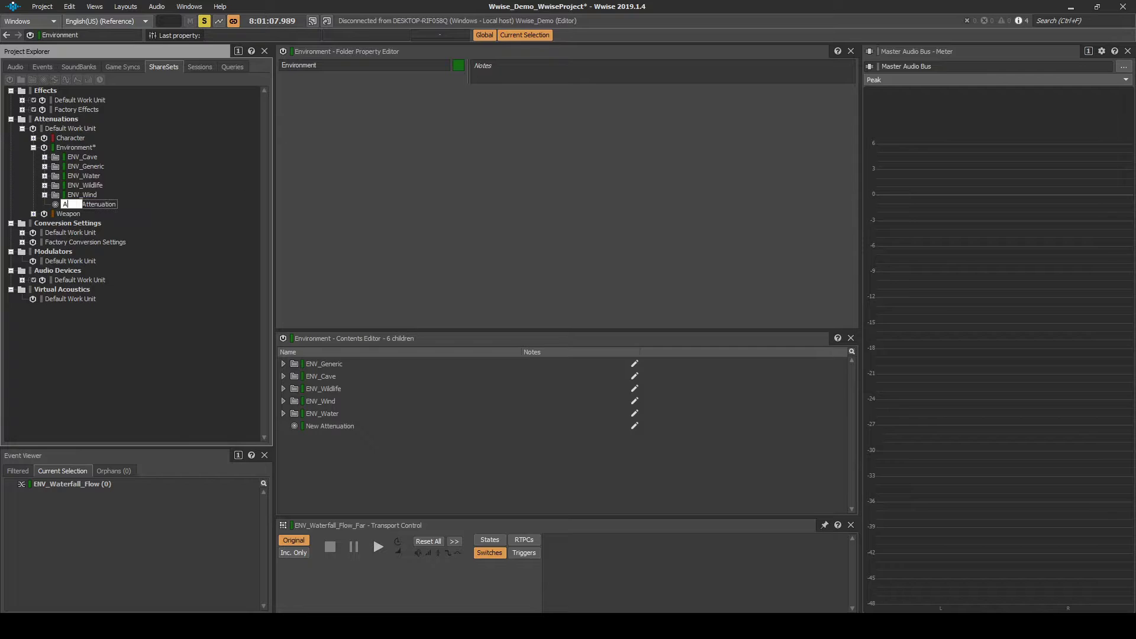
type("TT_ENV_Waterfall_Huge")
key("Return")
Open ATT_ENV_Waterfall_Huge for editing and set its max distance to 5000.
double_click(105, 202)
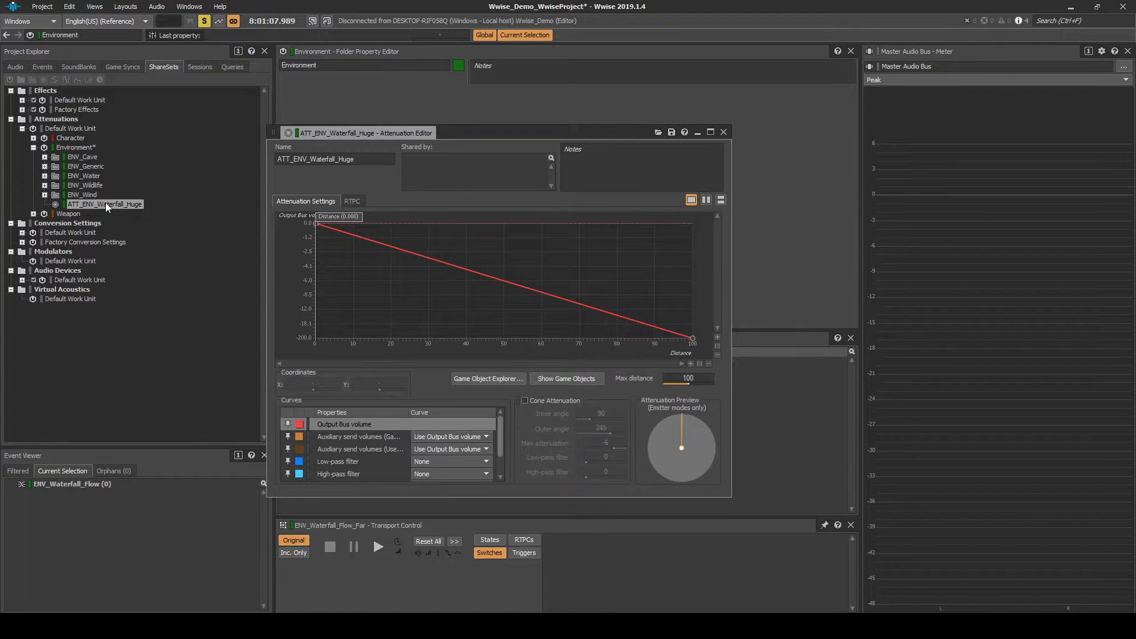
left_click(688, 378)
type("5000")
key("Return")
Add an Output Bus volume point at distance 500 with value 0, and shape the falling segment as Logarithmic (Base 3).
double_click(354, 234)
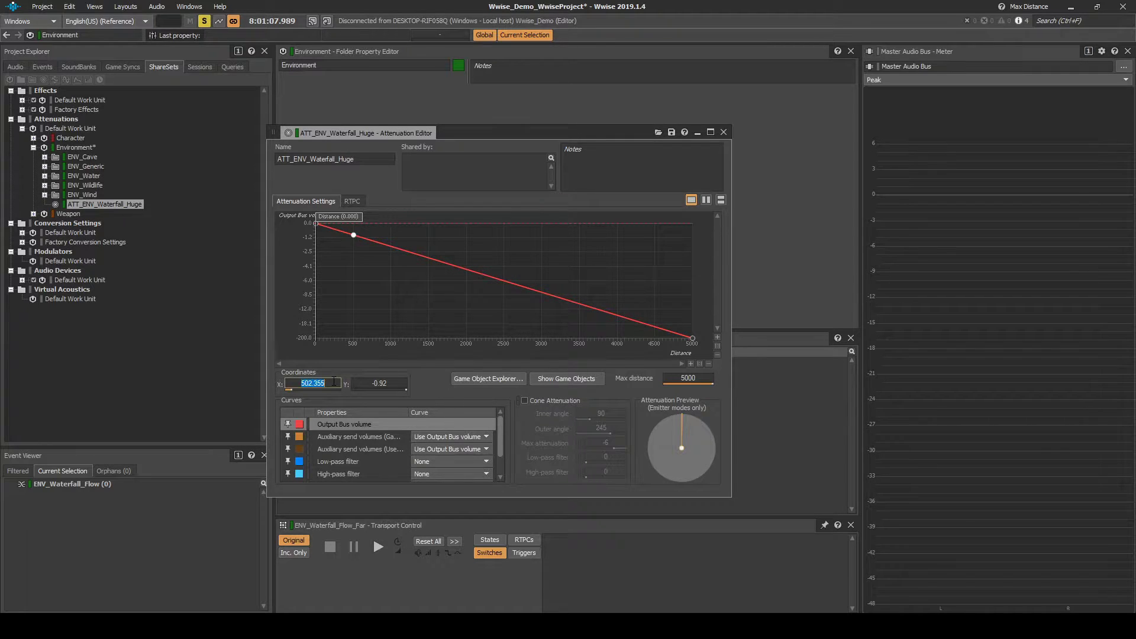
type("500")
left_click(390, 385)
type("0")
key("Return")
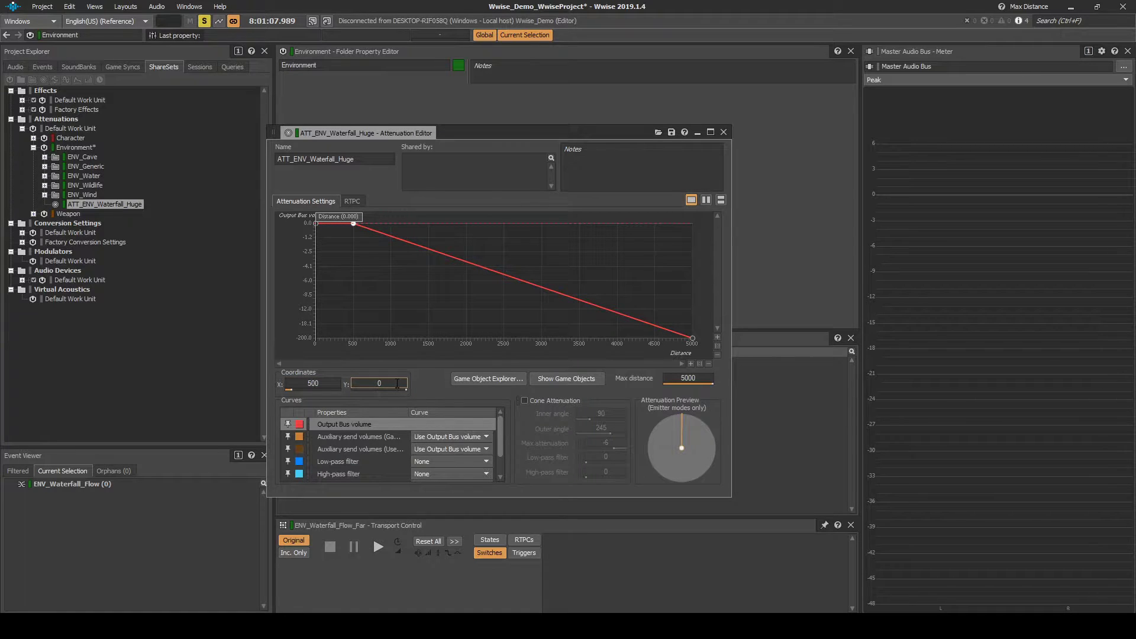
right_click(503, 275)
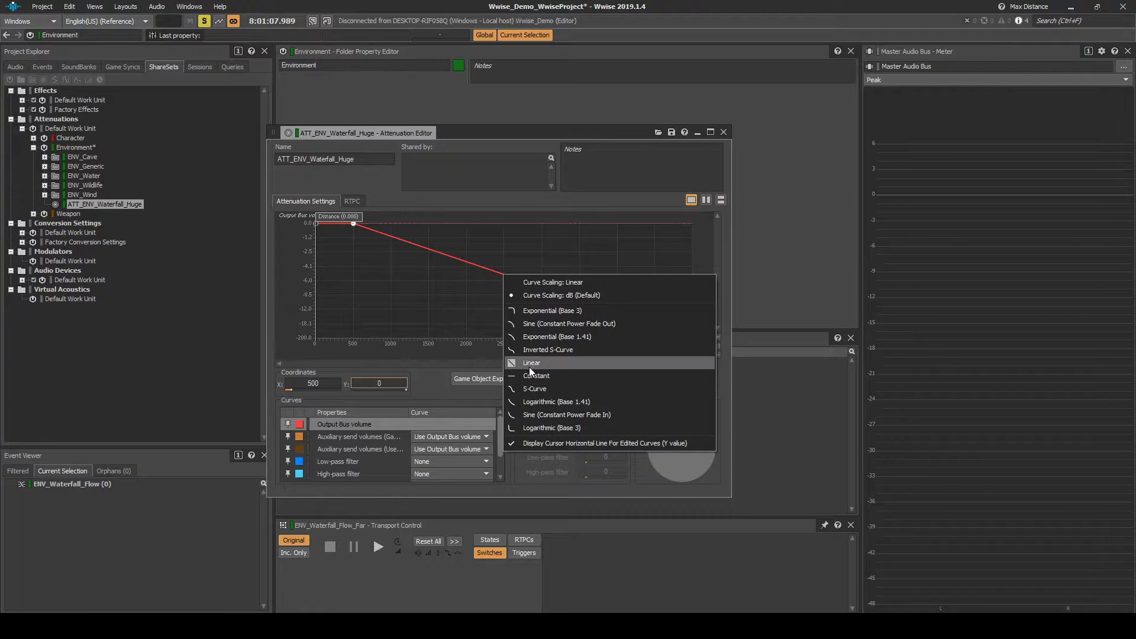
left_click(544, 428)
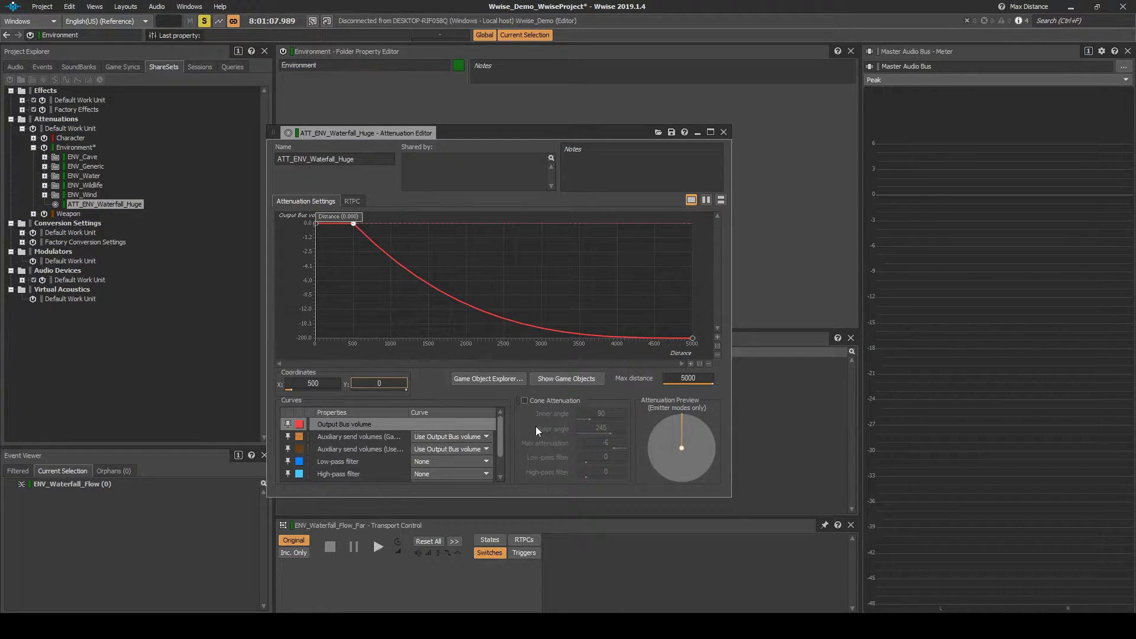
Give the Low-pass filter a custom curve that ends at 50 at maximum distance, shaped as Exponential (Base 3).
left_click(388, 463)
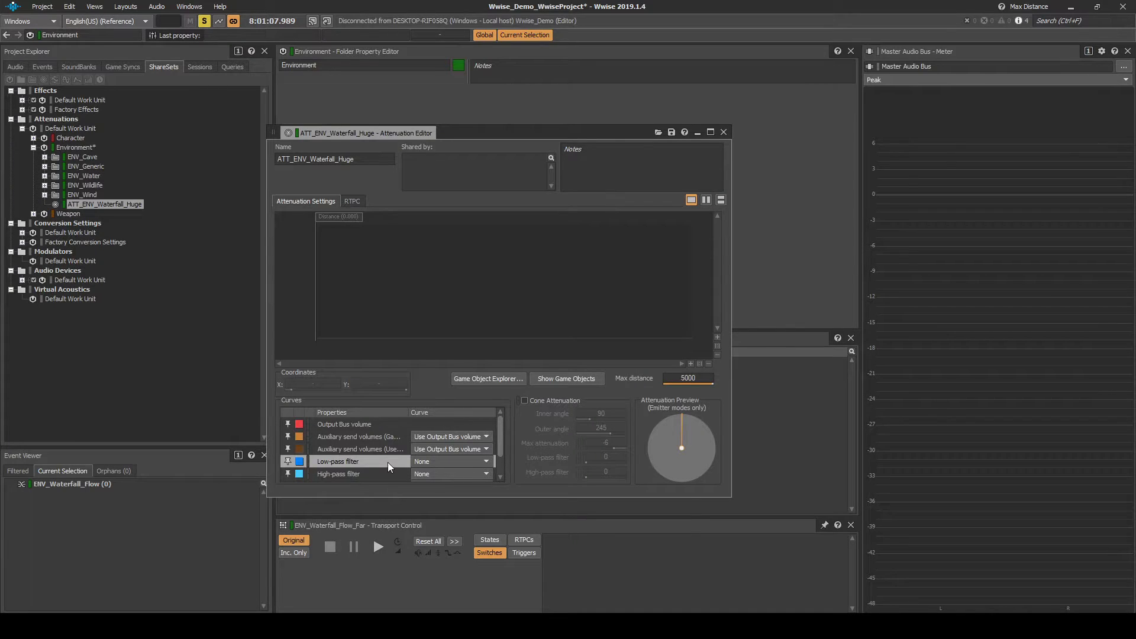
left_click(429, 462)
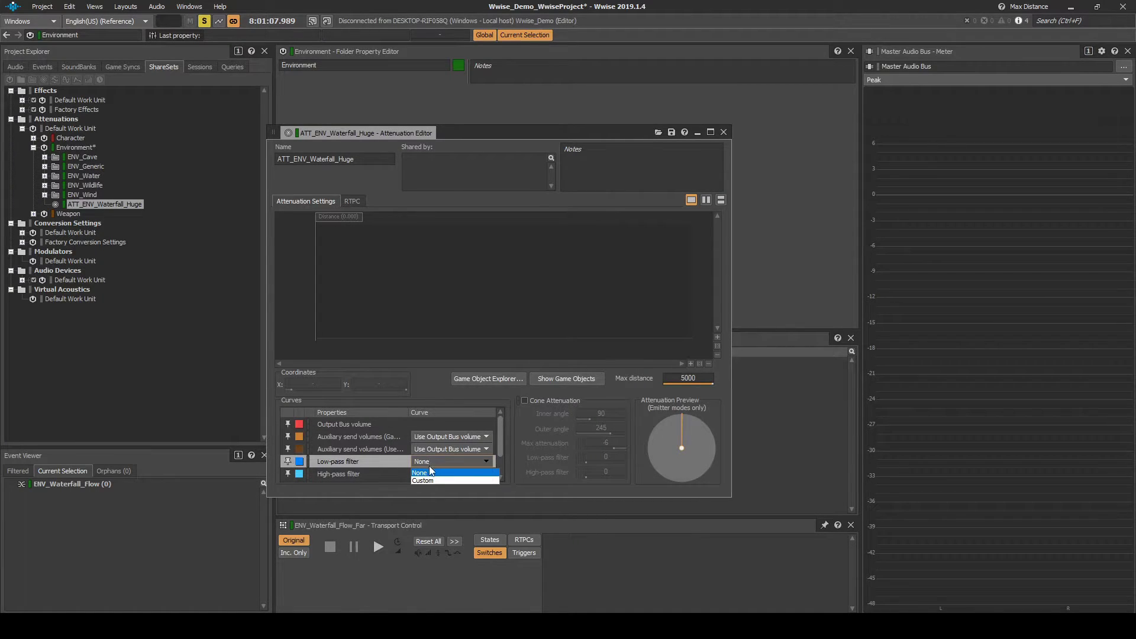
left_click(430, 479)
left_click_drag(693, 225, 695, 282)
left_click(387, 385)
type("50")
key("Return")
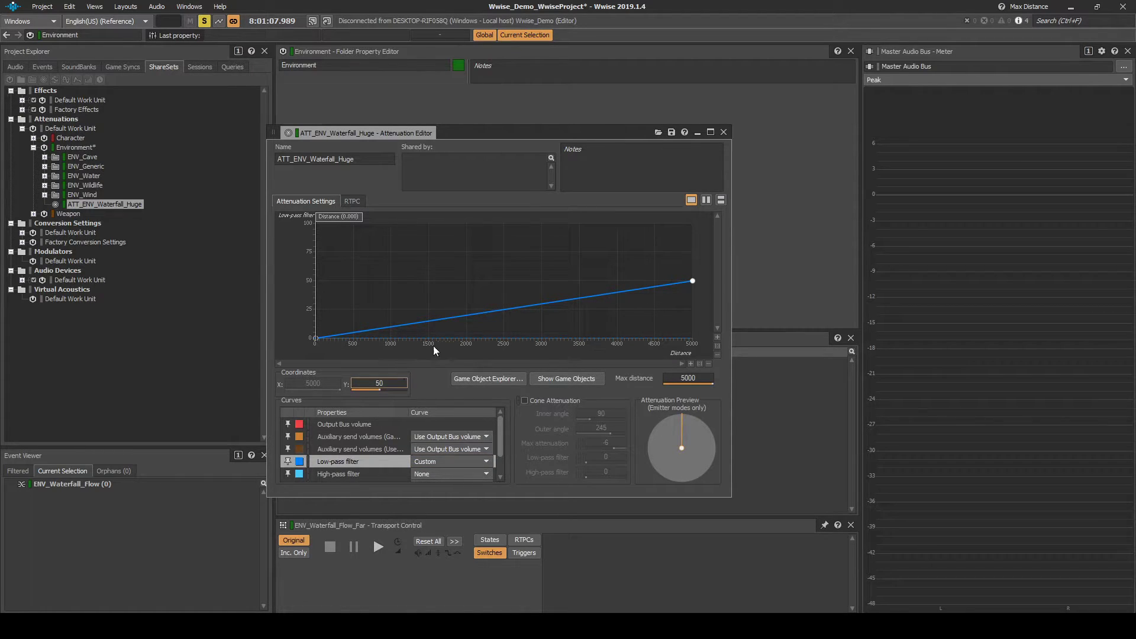
right_click(480, 312)
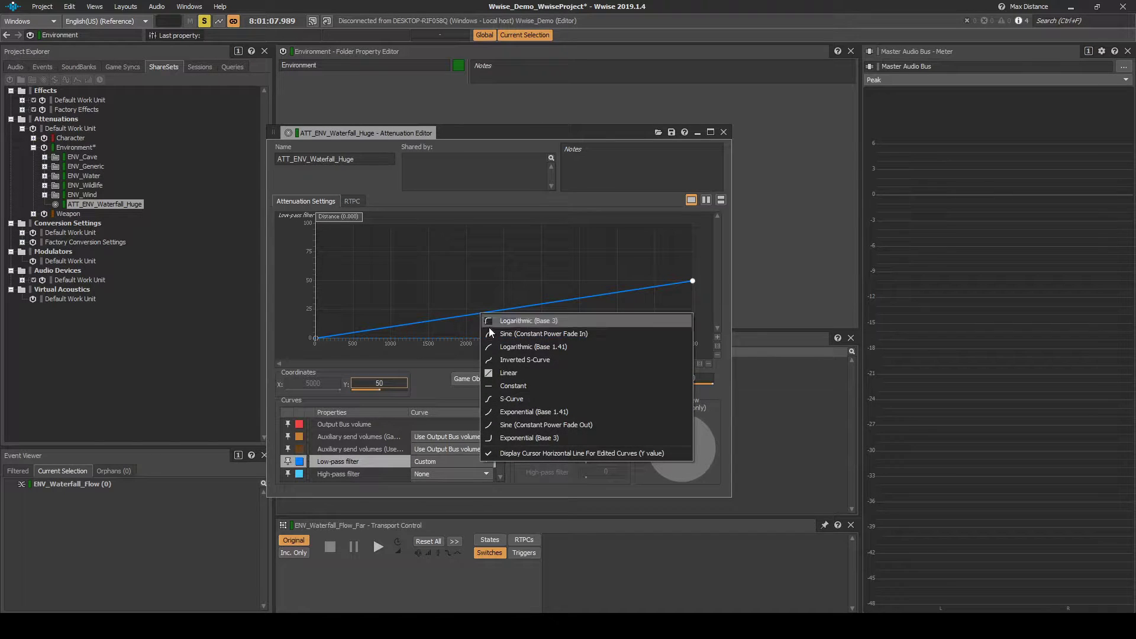
left_click(534, 434)
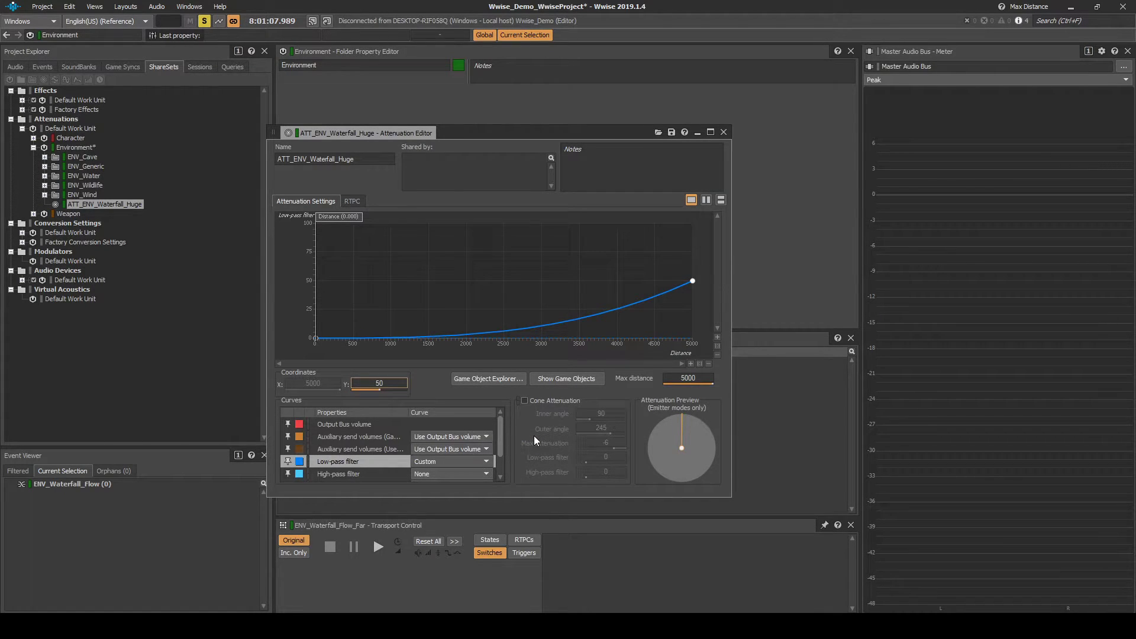
Enable a custom Spread curve and add a point at distance 250 with value 100.
scroll(392, 449, "down", 1)
left_click(385, 460)
left_click(421, 461)
left_click(426, 478)
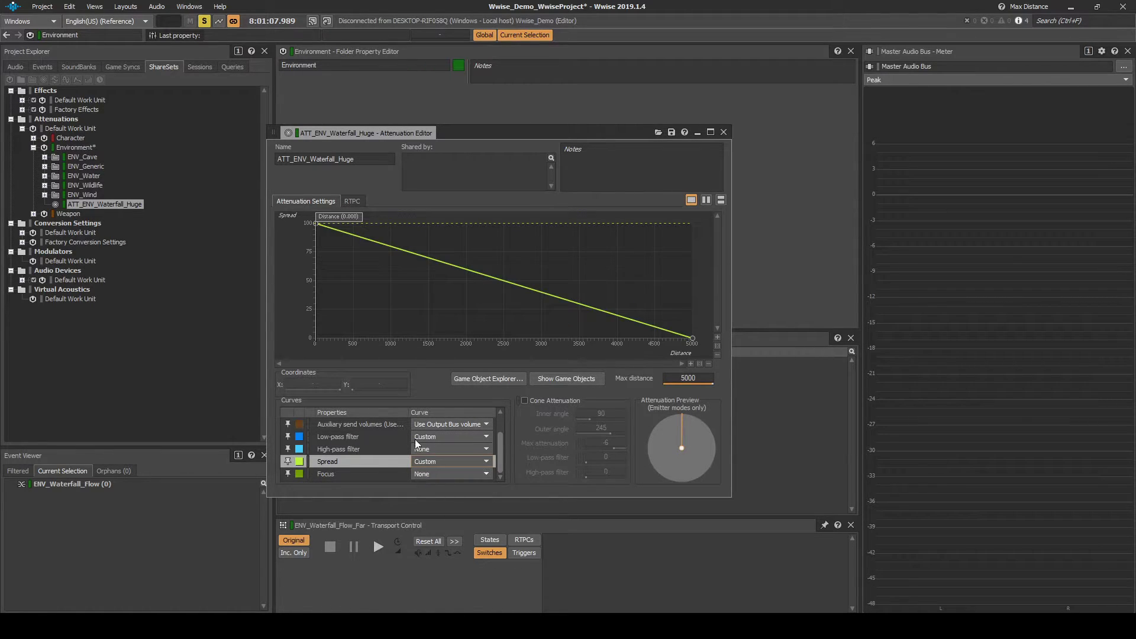
double_click(351, 235)
left_click(334, 384)
type("250")
key("Return")
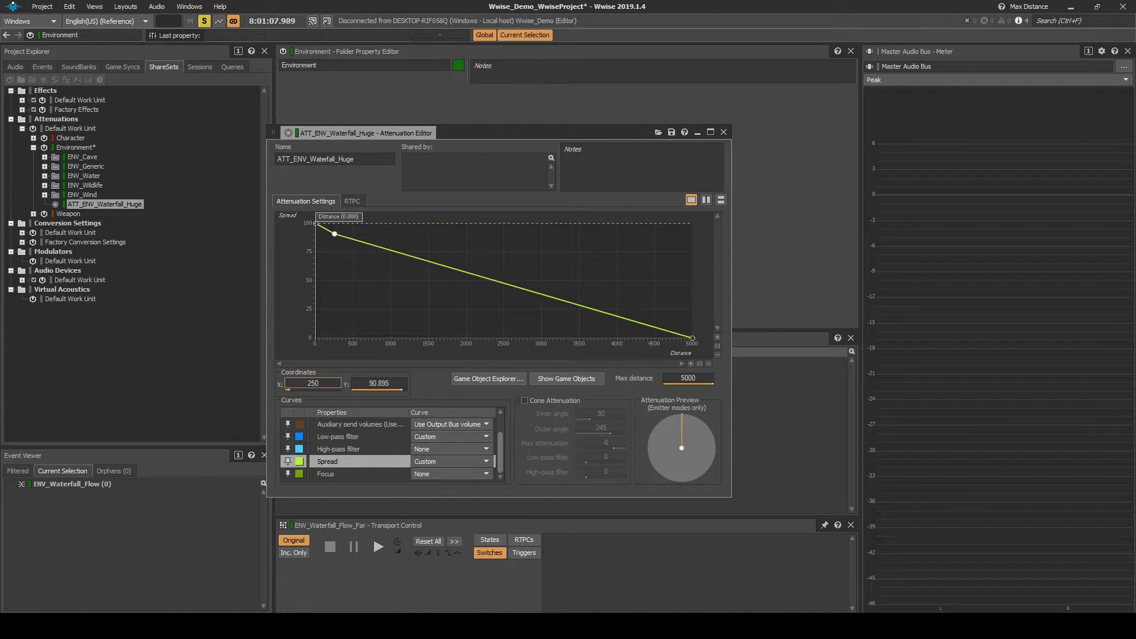
left_click(386, 383)
type("100")
key("Return")
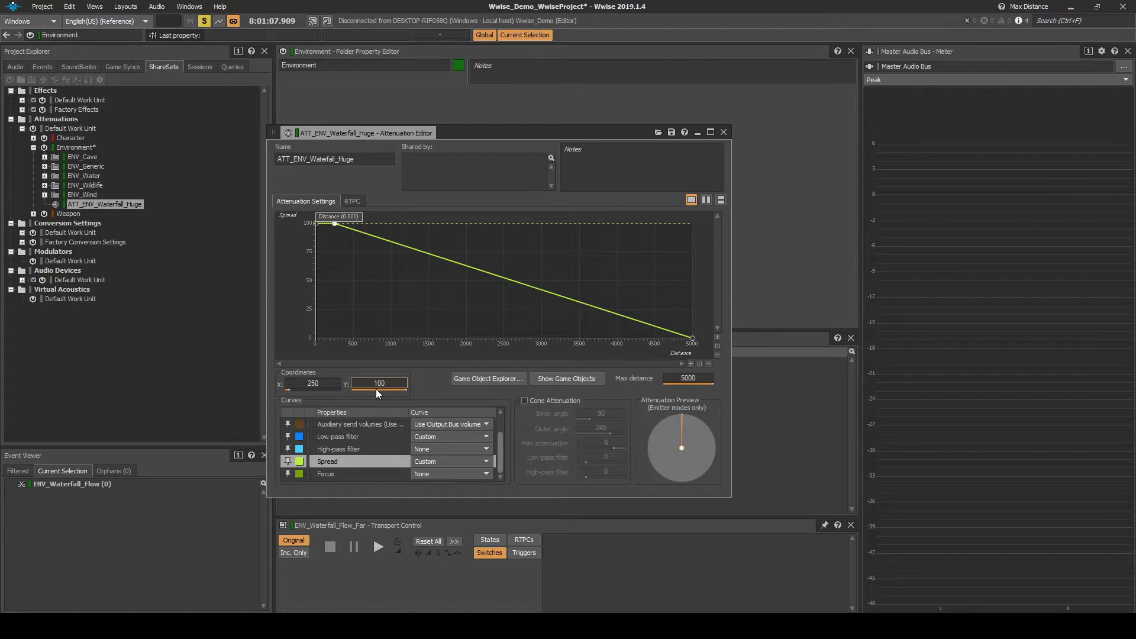
Add a second point to the Spread curve at distance 750 with value 8.
double_click(375, 237)
left_click(329, 383)
type("750")
key("Return")
left_click(391, 385)
type("8")
key("Return")
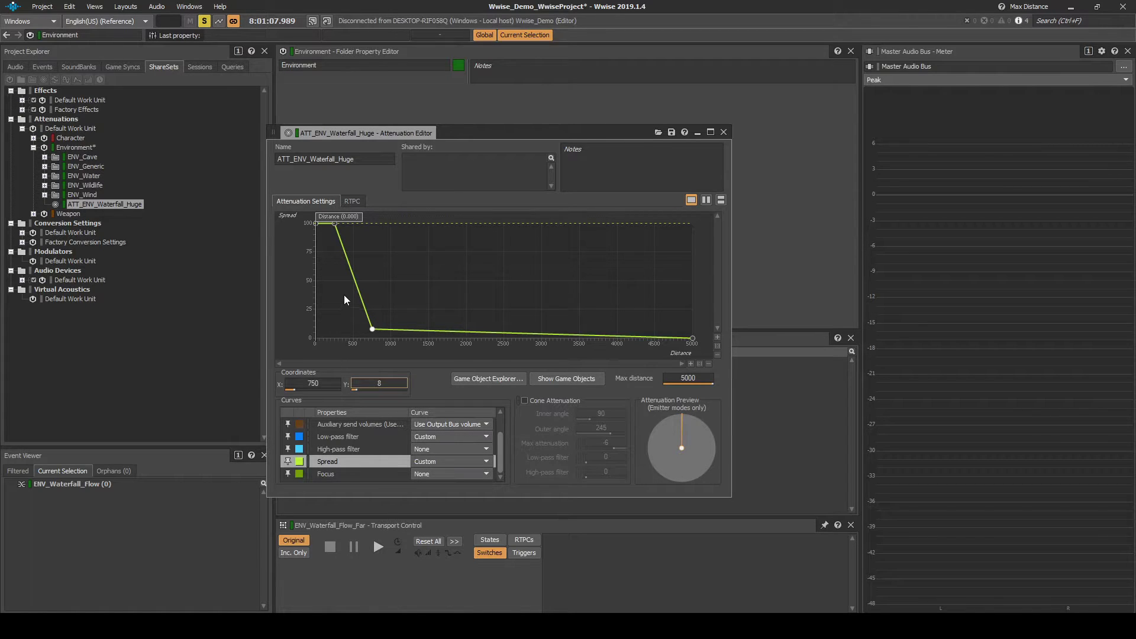
Shape the Spread segment between 250 and 750 as Sine (Constant Power Fade In), and curve the final segment as well.
right_click(354, 280)
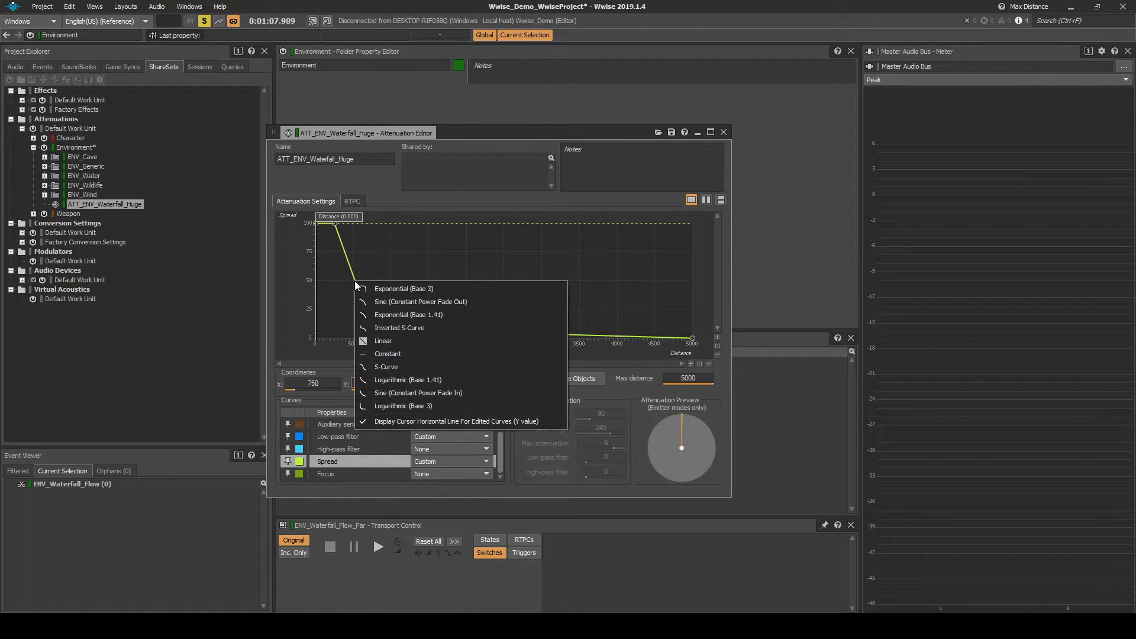
left_click(402, 393)
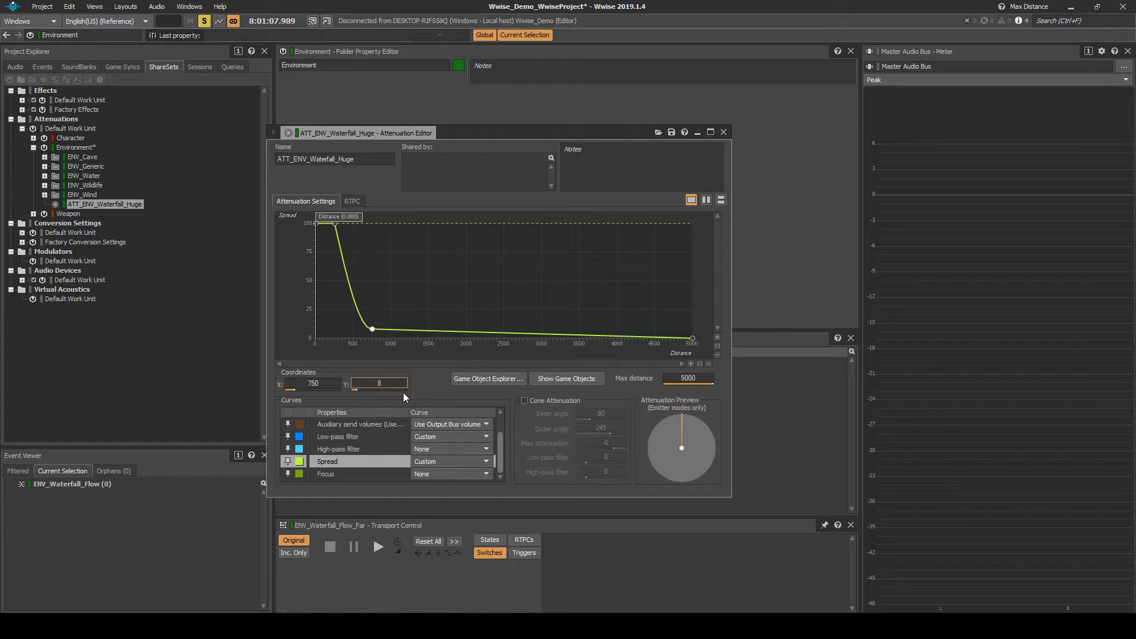
right_click(436, 329)
left_click(496, 439)
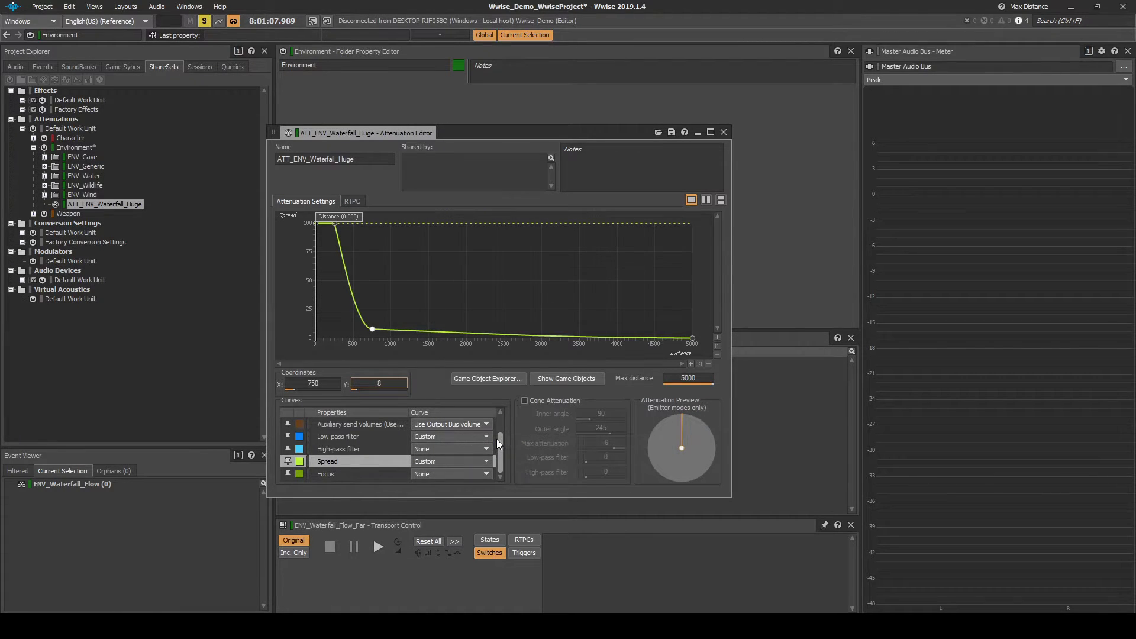
Enable a custom Focus curve for the ATT_ENV_Waterfall_Huge attenuation.
left_click(356, 472)
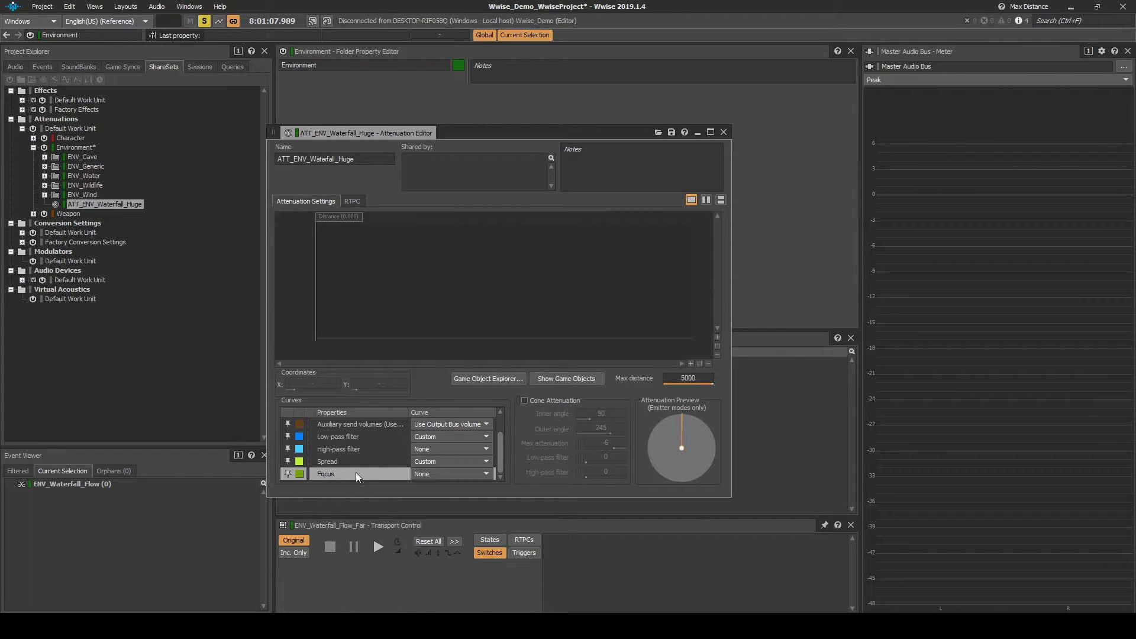
left_click(420, 474)
left_click(424, 492)
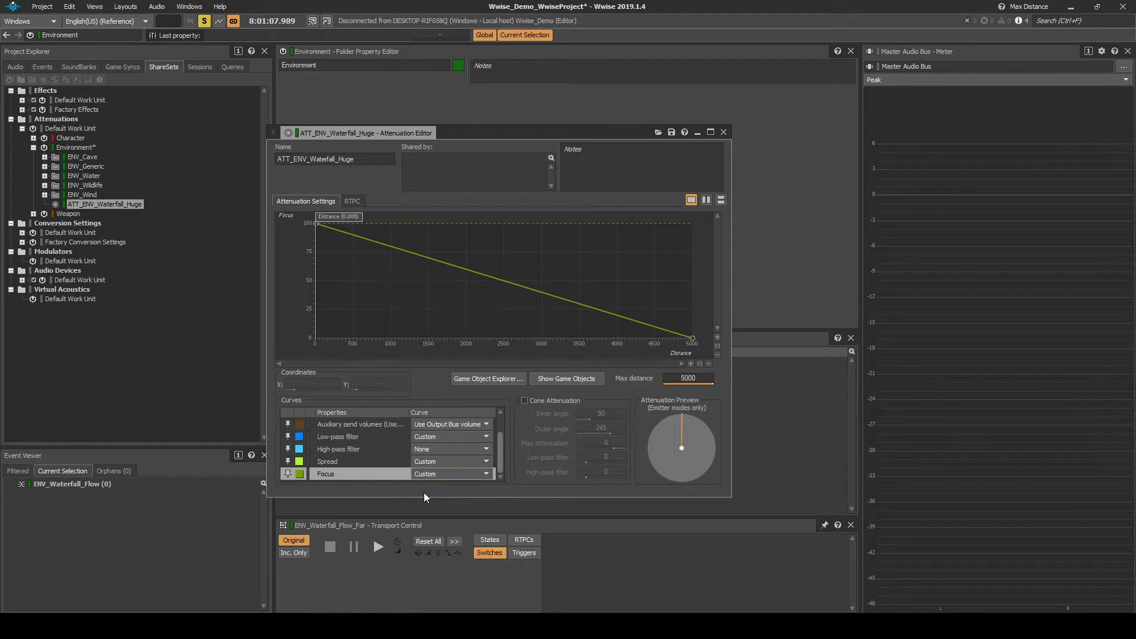
Add a point to the Focus curve at distance 250 with value 100.
double_click(343, 231)
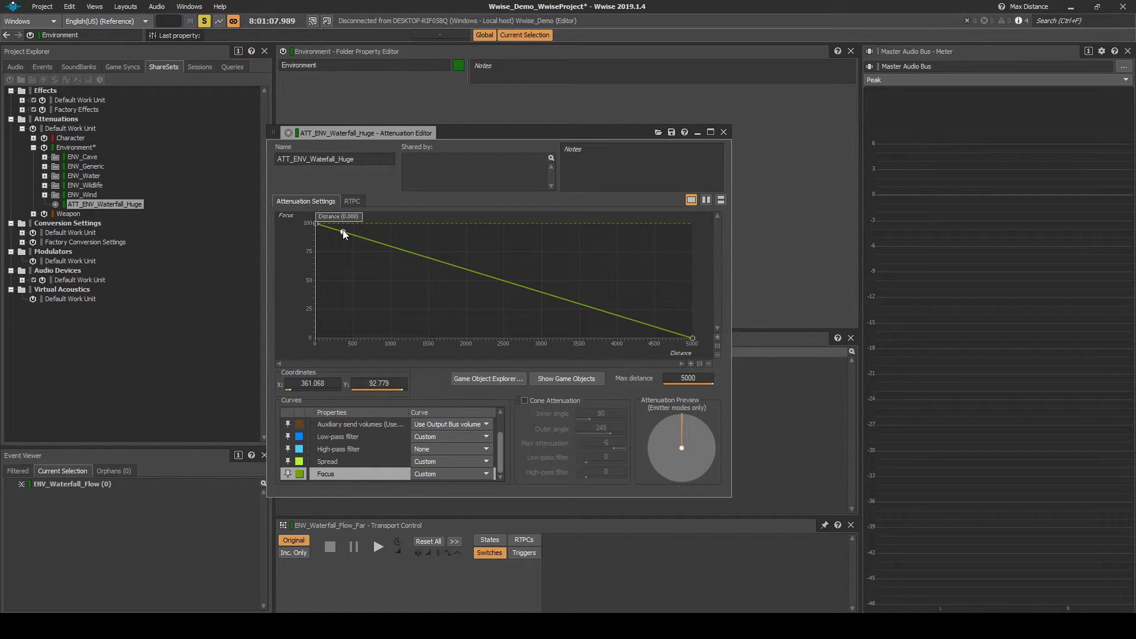
left_click(313, 384)
type("250")
key("Return")
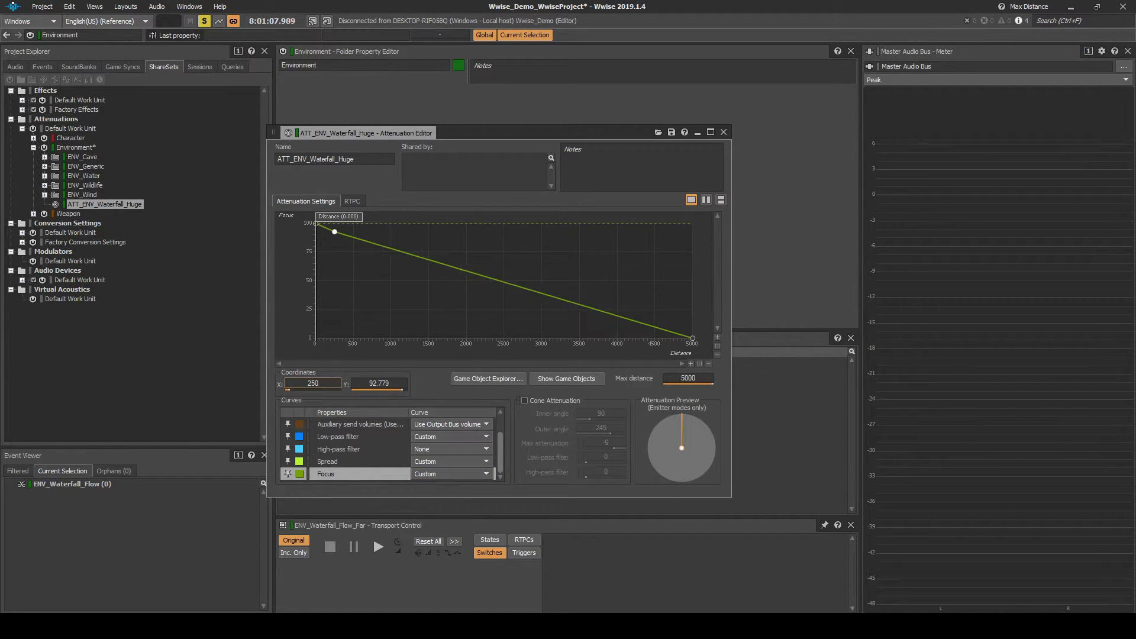
left_click(379, 383)
type("100")
key("Return")
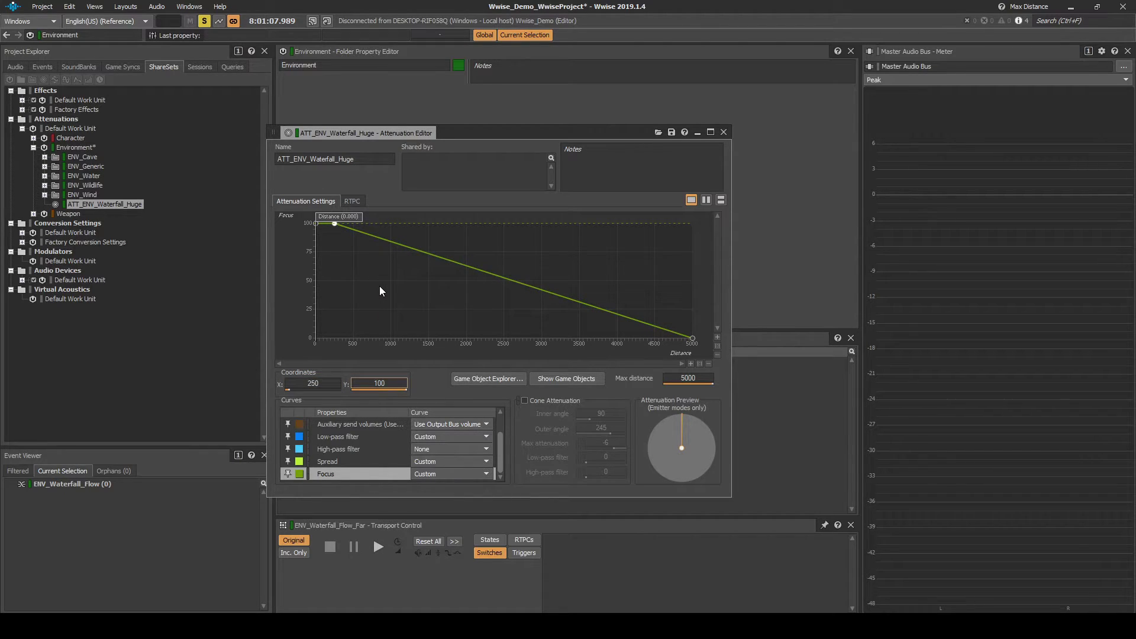
Add a second Focus curve point at distance 750 with value 8.
double_click(376, 237)
left_click(335, 383)
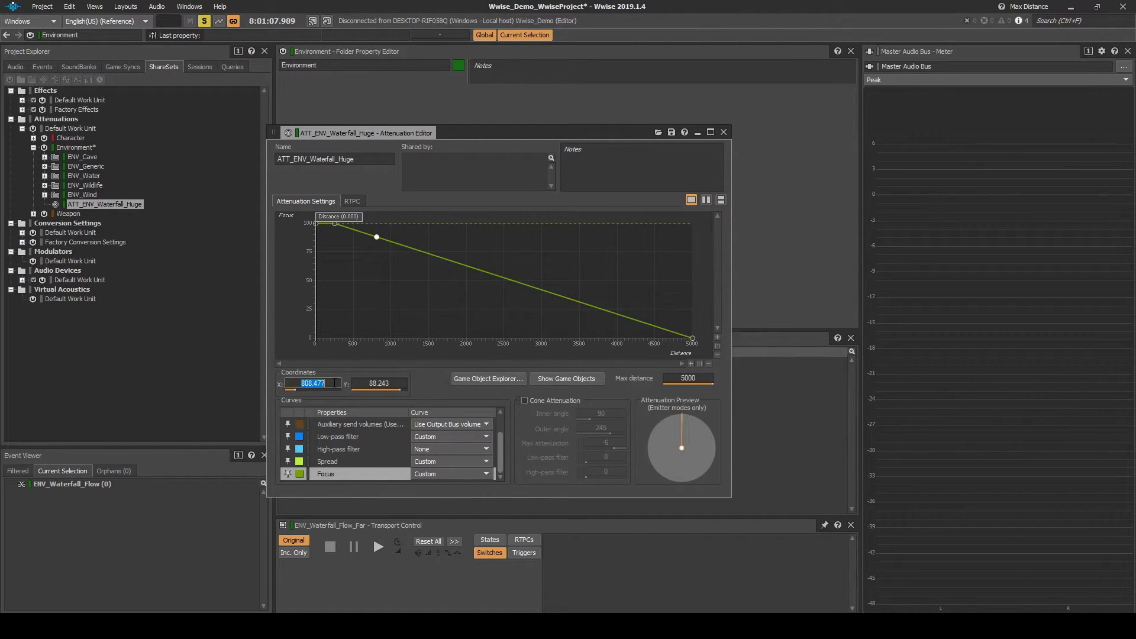
type("750")
key("Return")
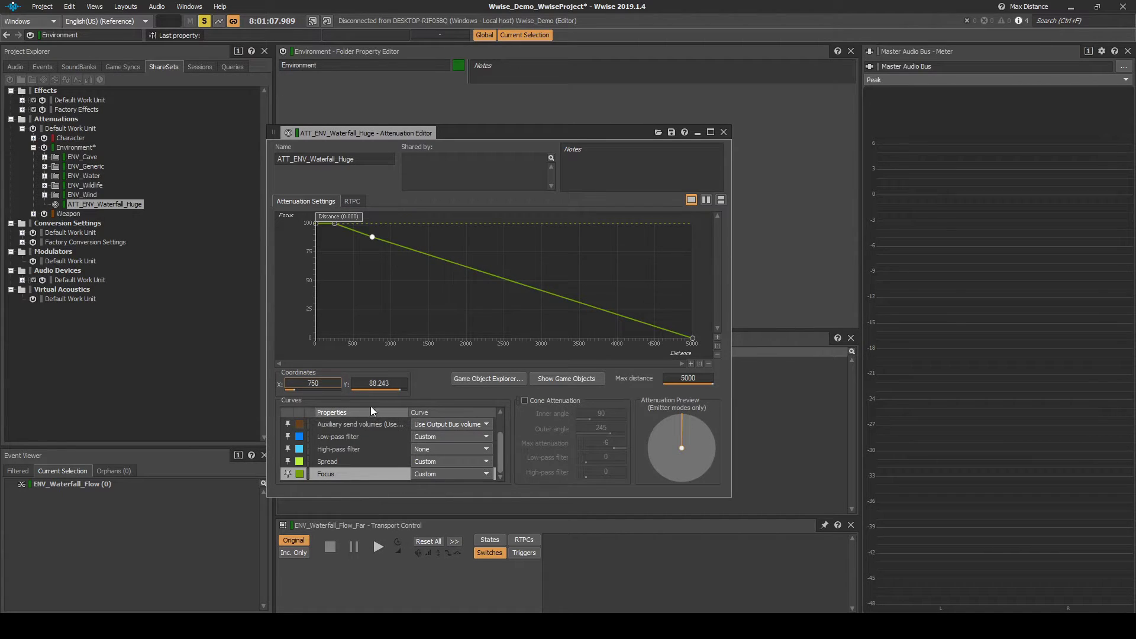
left_click(404, 382)
type("8")
key("Return")
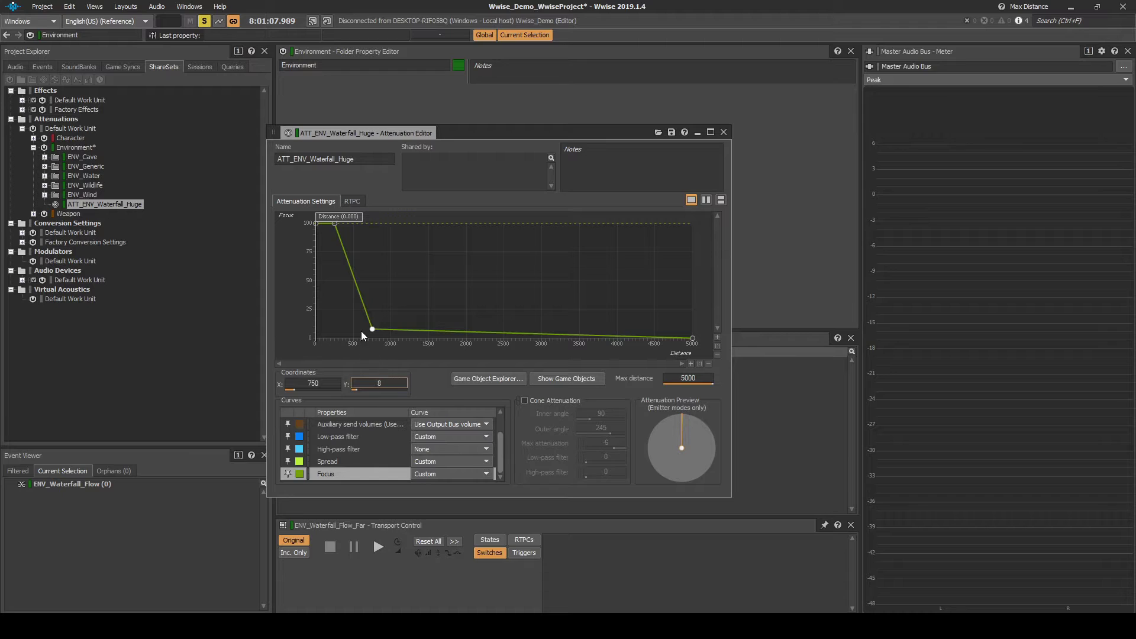
Shape the Focus segments from 250 to 750 and from 750 to 5000 as Sine (Constant Power Fade In), and close the attenuation editor.
right_click(363, 306)
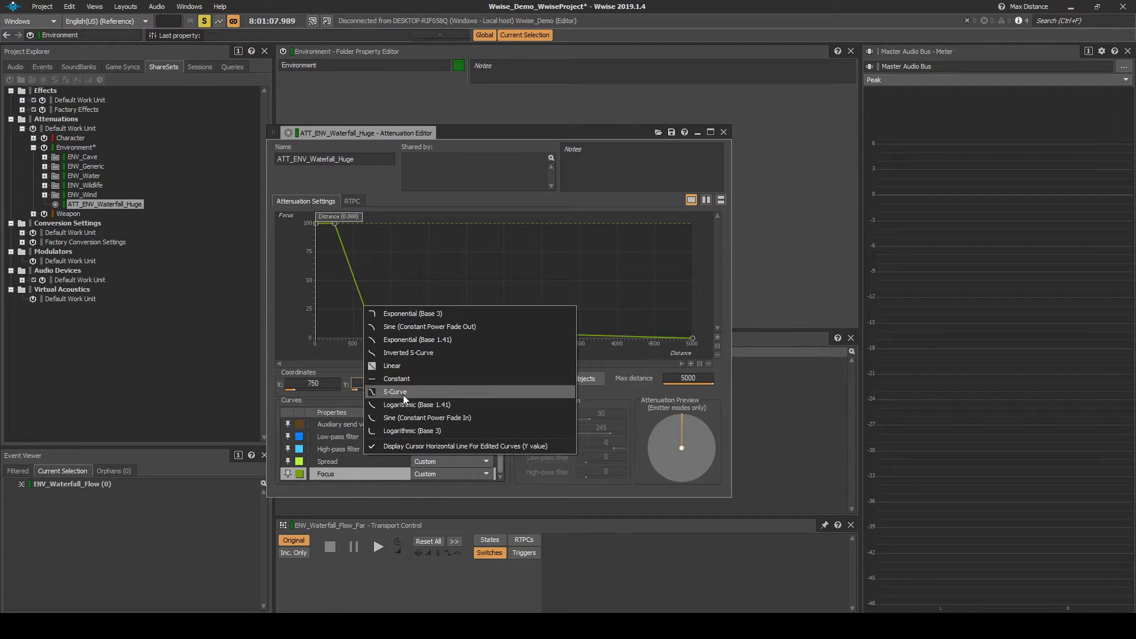
left_click(413, 417)
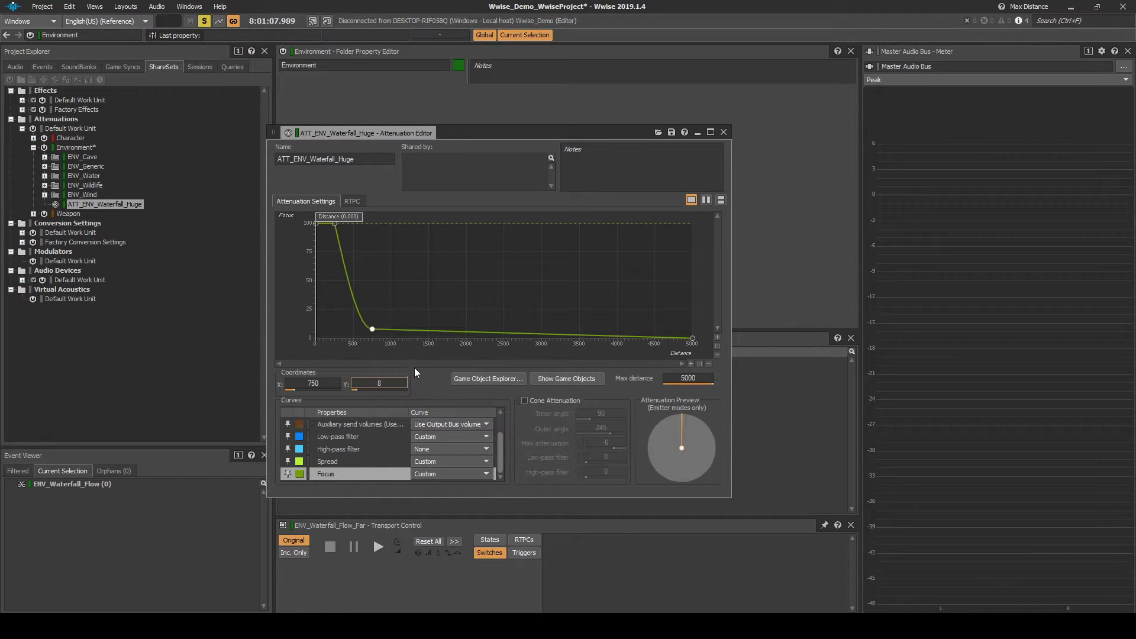
right_click(438, 336)
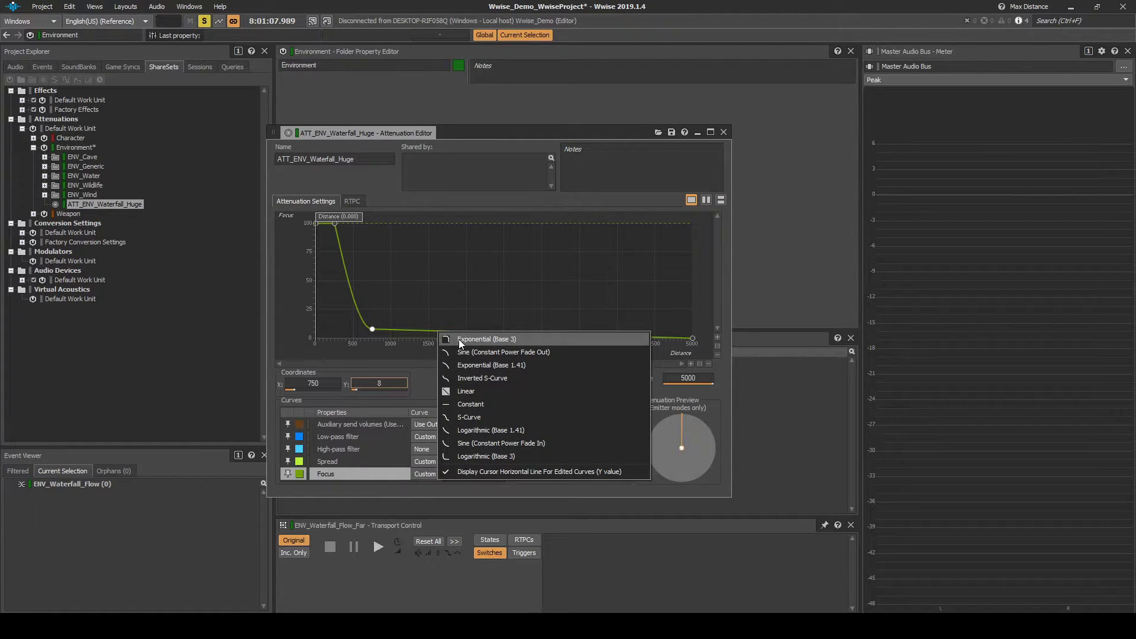
left_click(471, 443)
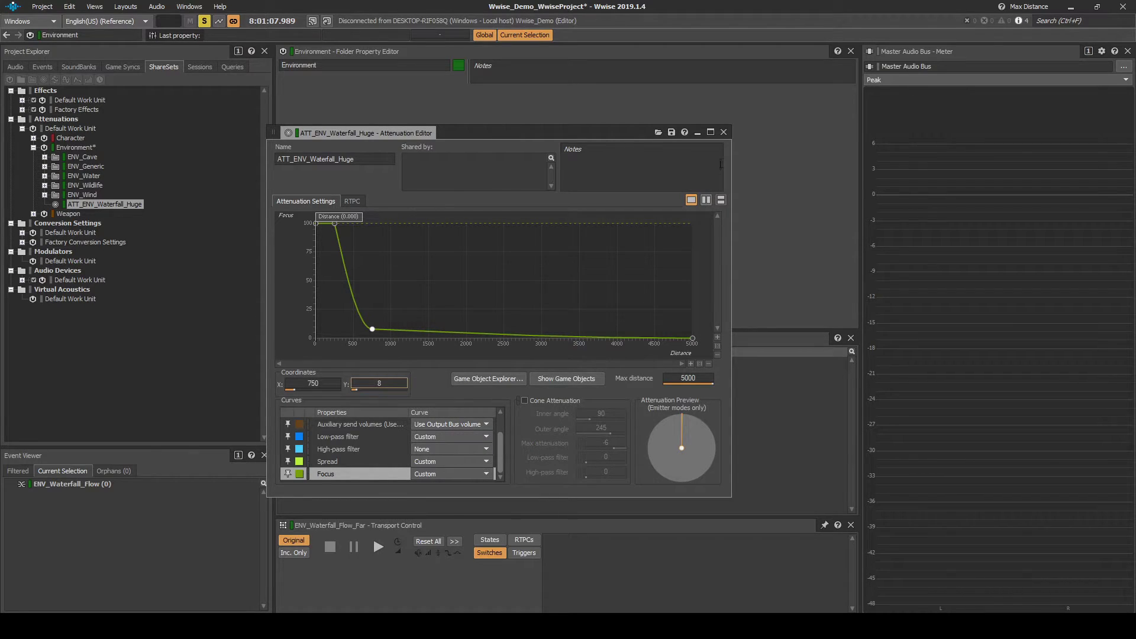
left_click(723, 133)
Override the parent positioning on the ENV_Waterfall_Flow blend container and set its Center % to 100.
left_click(16, 67)
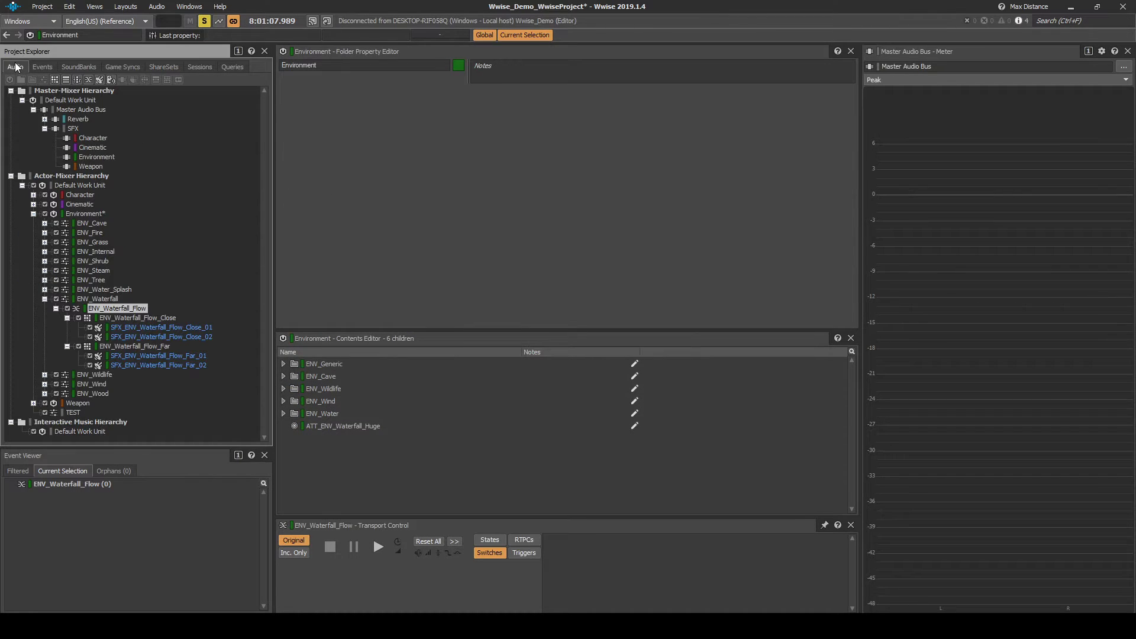
double_click(120, 308)
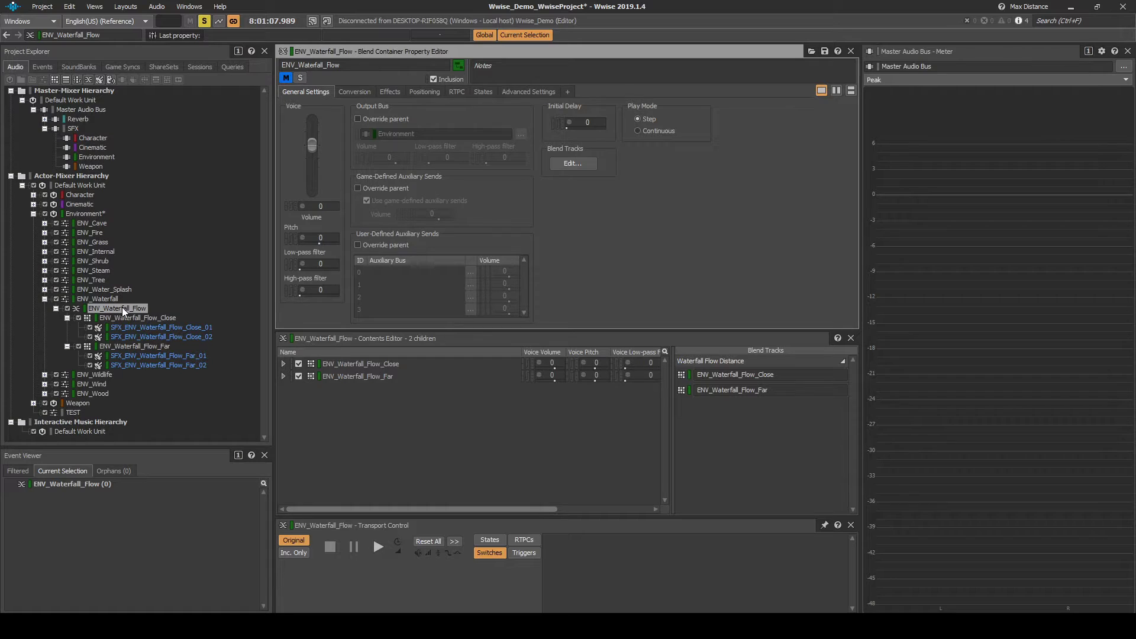
left_click(424, 91)
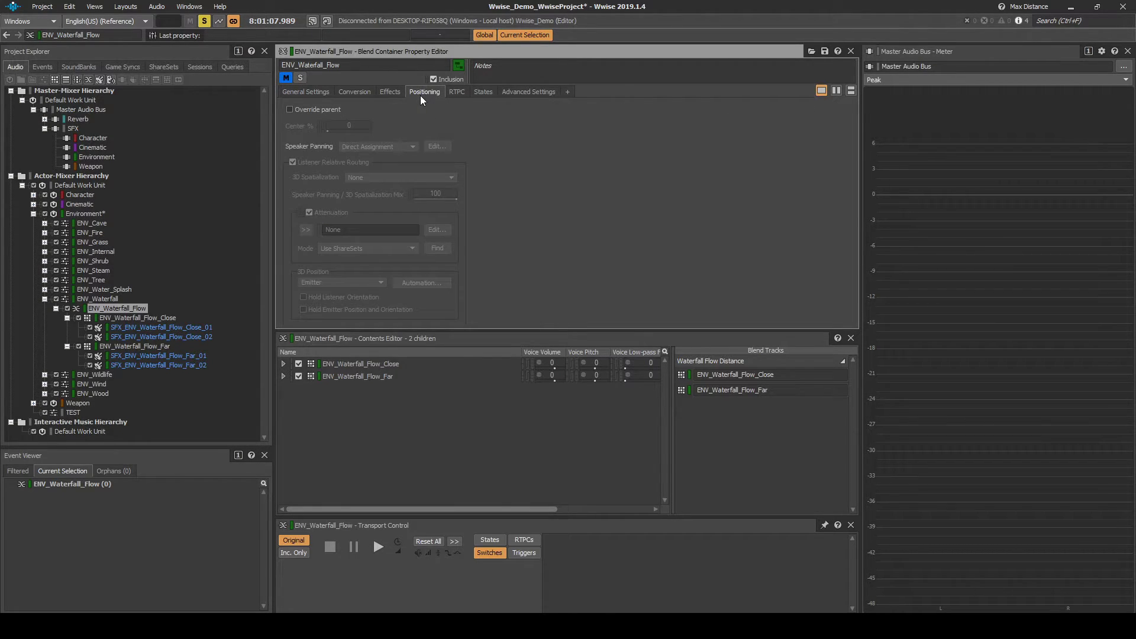
left_click(289, 109)
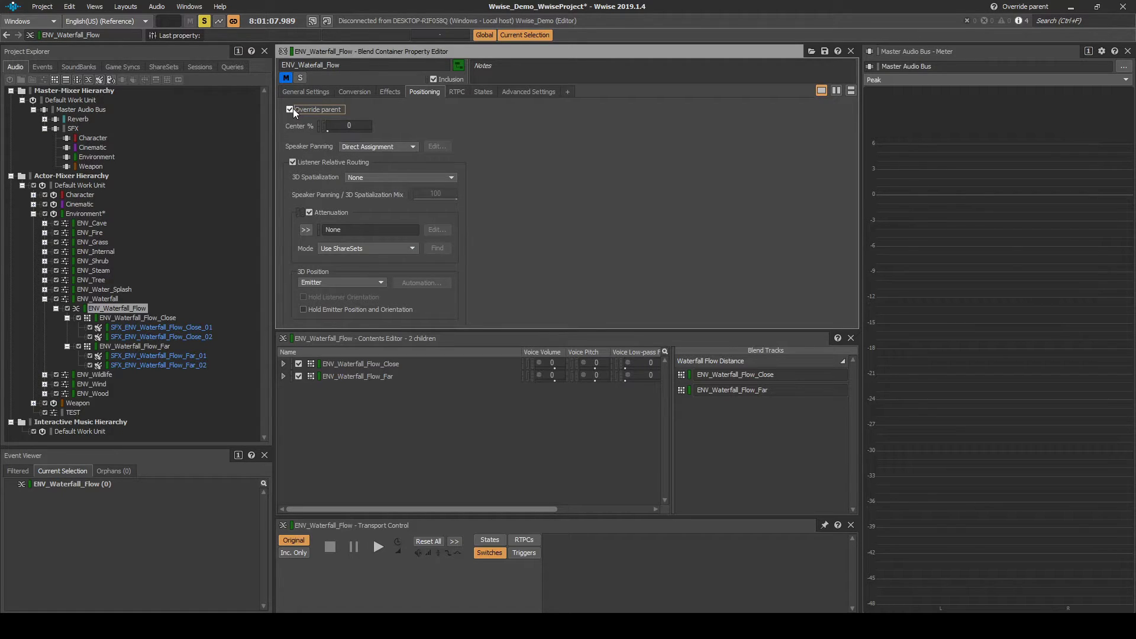
mouse_move(329, 130)
left_mouse_down()
mouse_move(308, 139)
mouse_move(321, 144)
left_mouse_up()
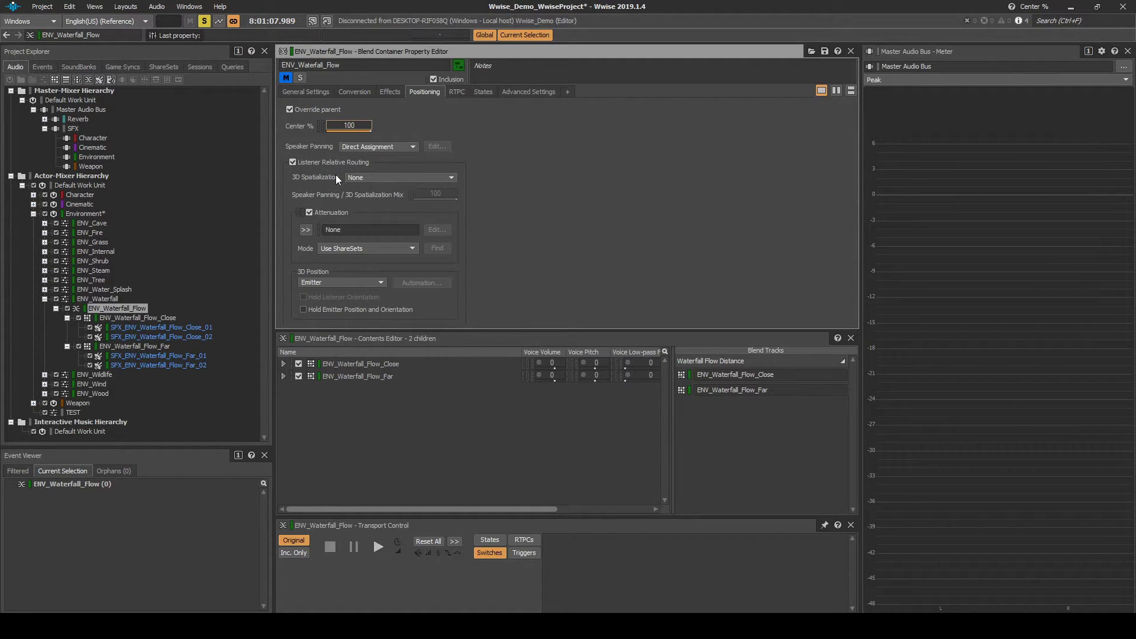
Set the container's 3D Spatialization to Position and assign the ATT_ENV_Waterfall_Huge attenuation ShareSet from Environment.
left_click(358, 177)
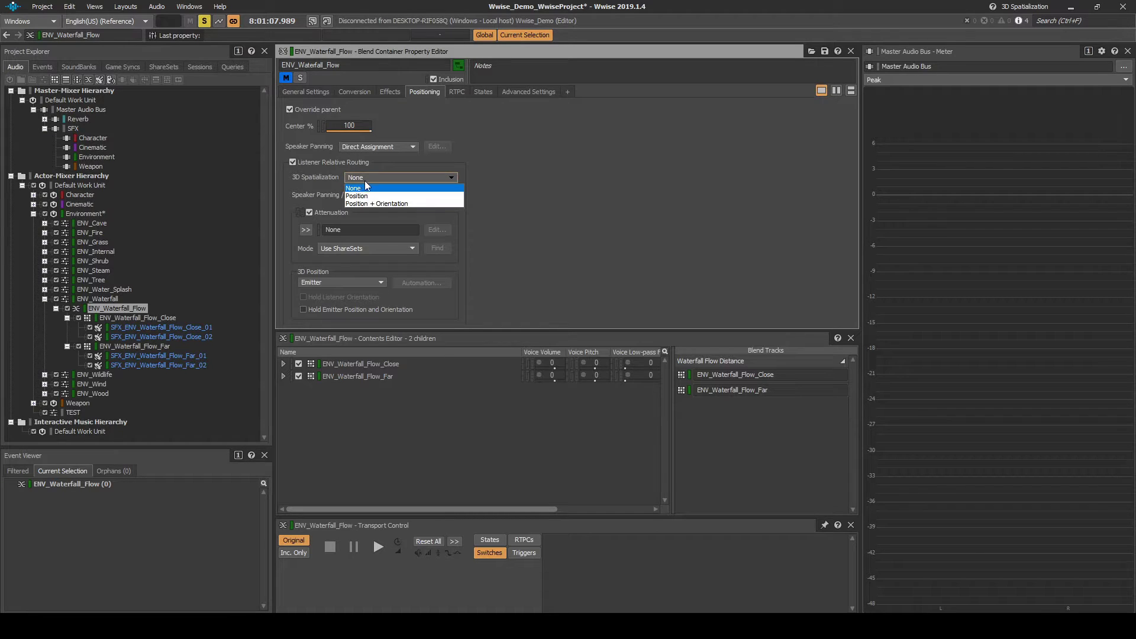
left_click(367, 193)
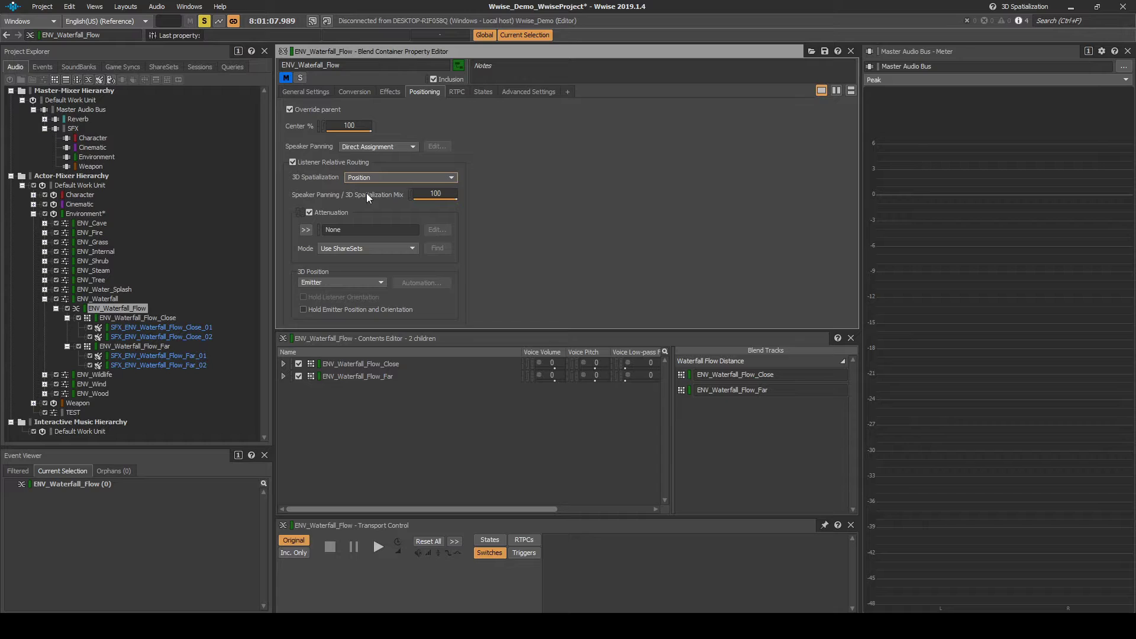
left_click(307, 230)
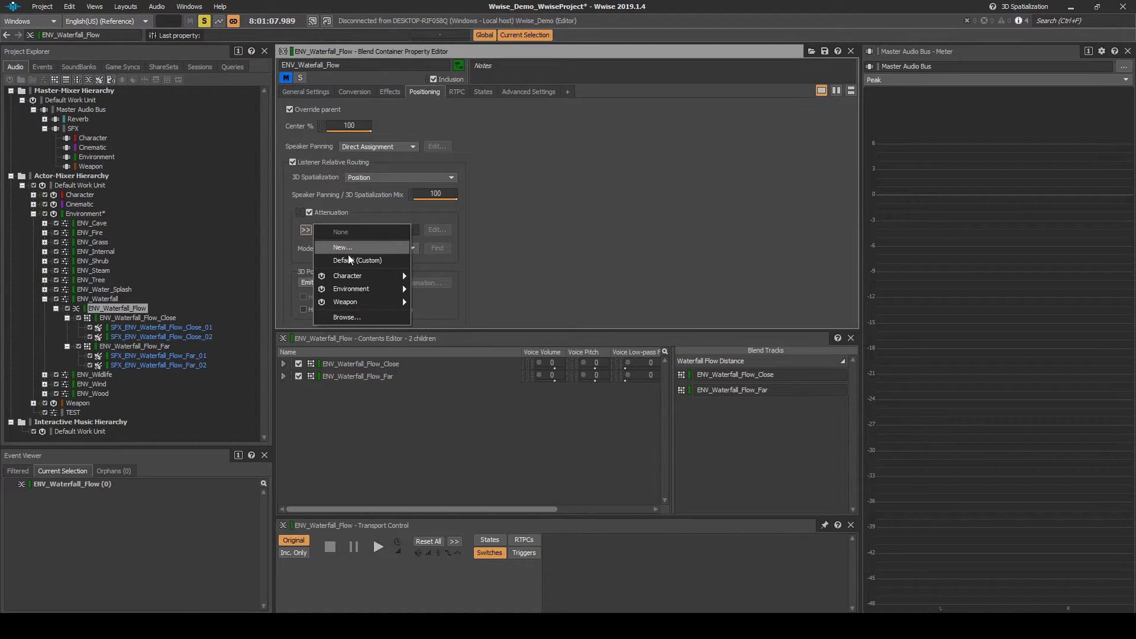
mouse_move(348, 288)
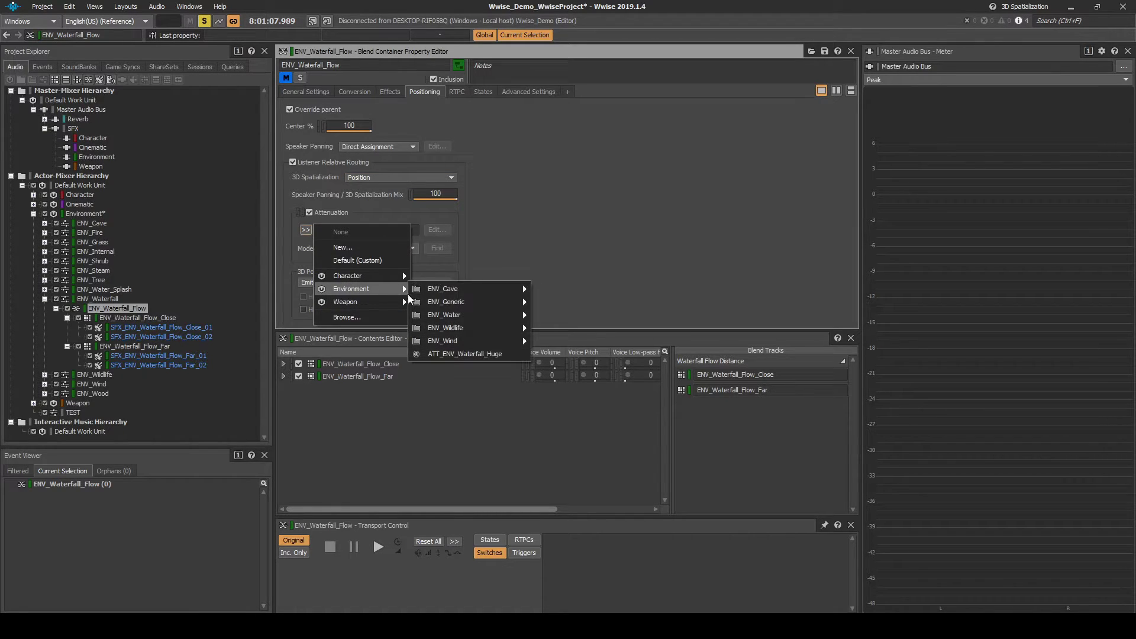
left_click(455, 354)
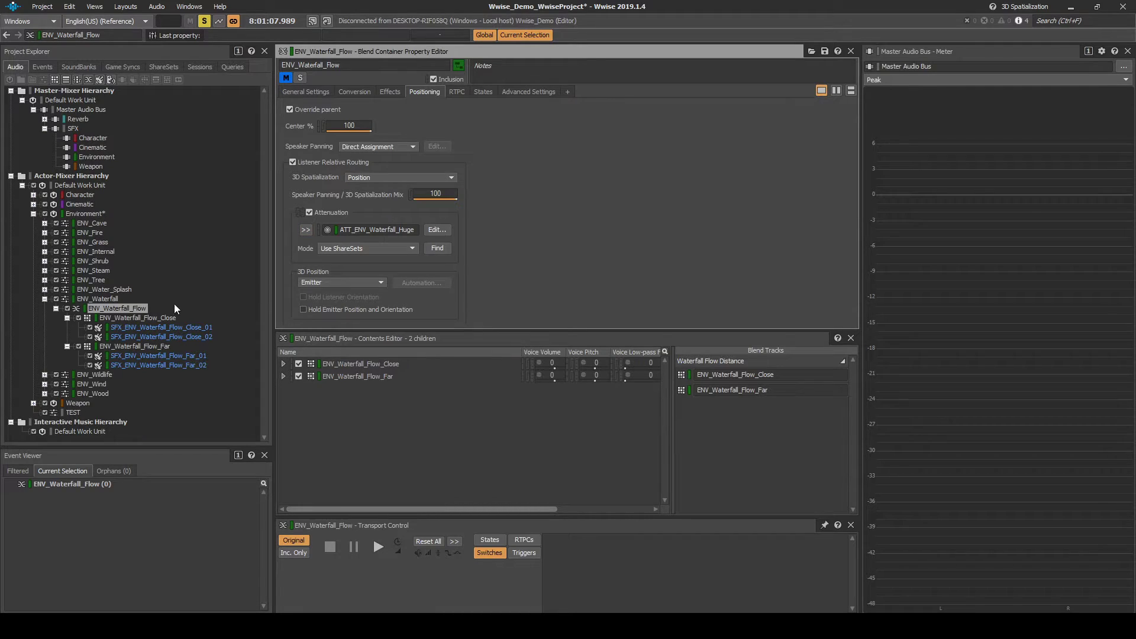
Create a Play event and a Stop event for the ENV_Waterfall_Flow container.
right_click(138, 310)
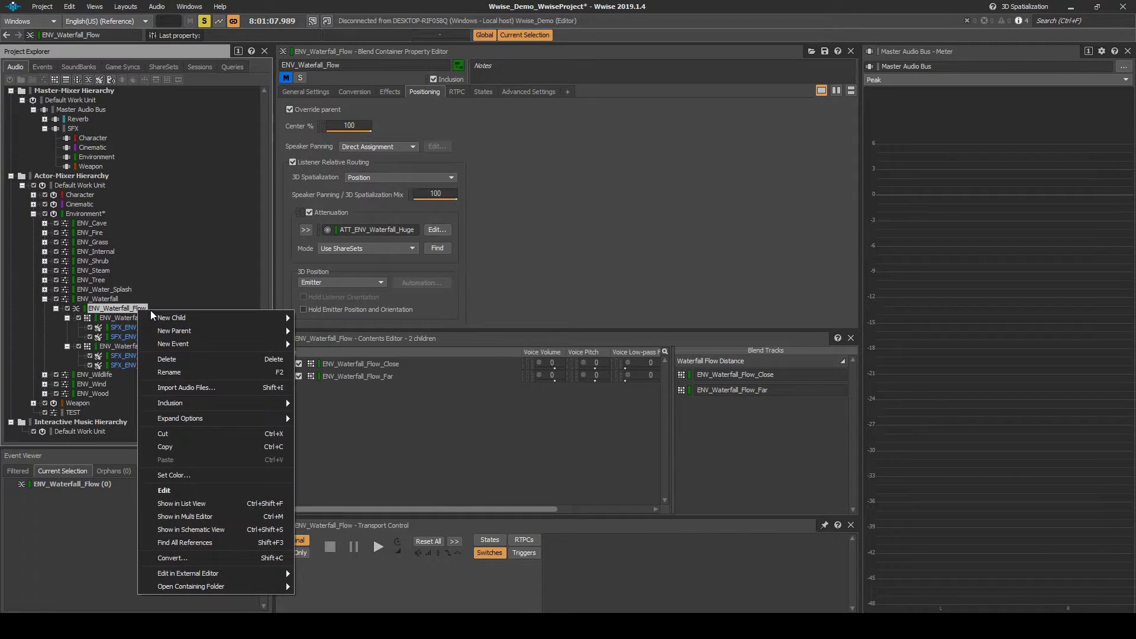
mouse_move(187, 342)
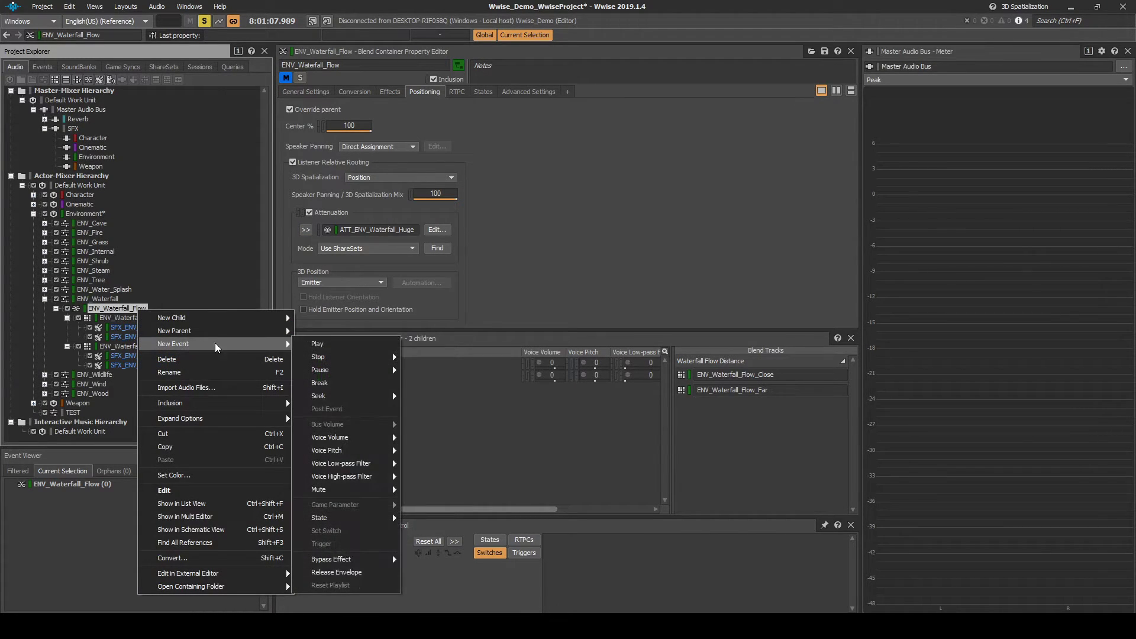
left_click(320, 346)
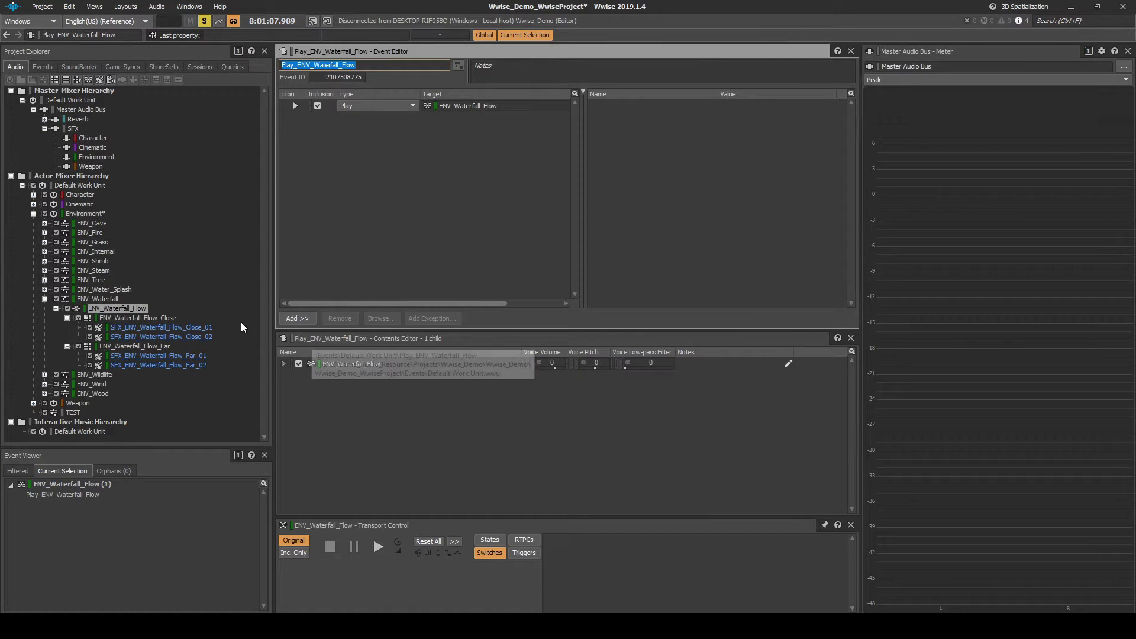
right_click(138, 310)
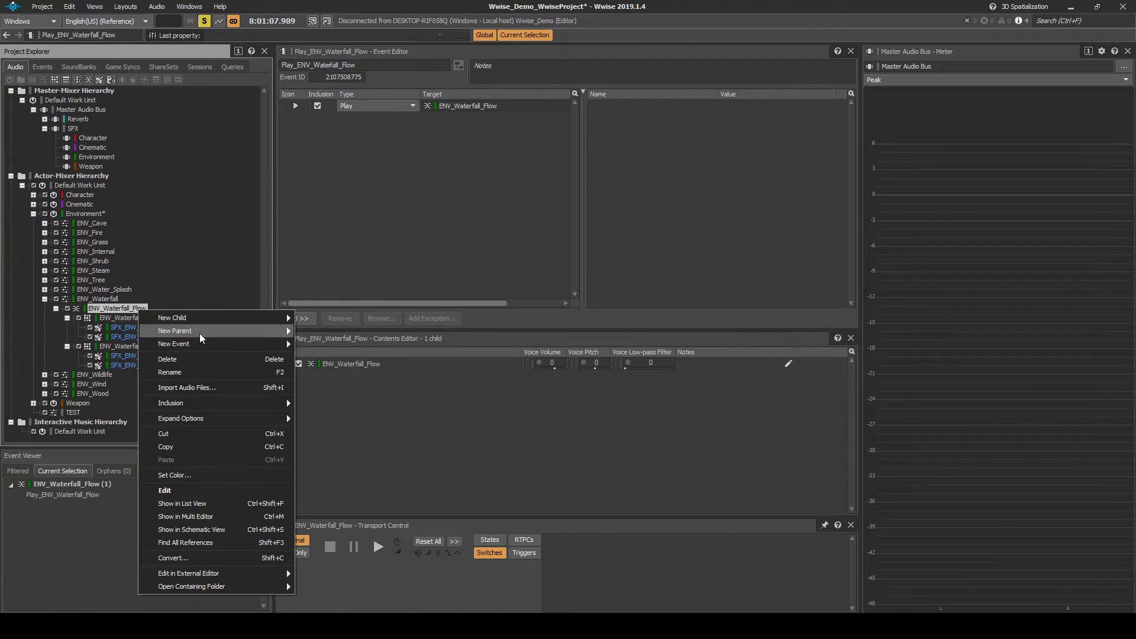
mouse_move(204, 342)
mouse_move(336, 357)
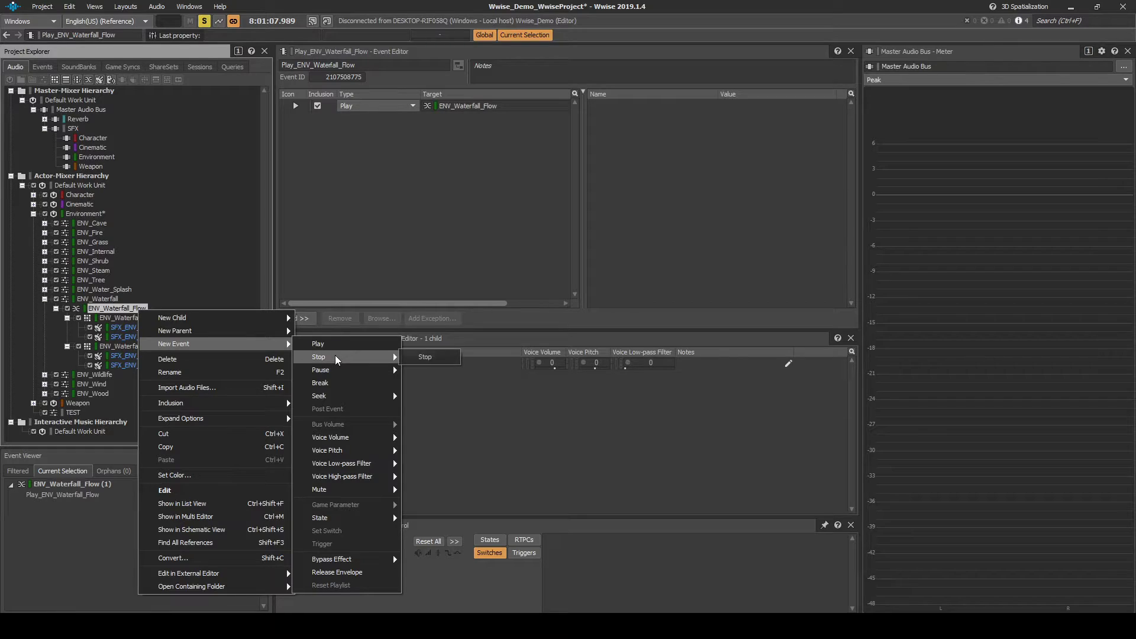
left_click(430, 358)
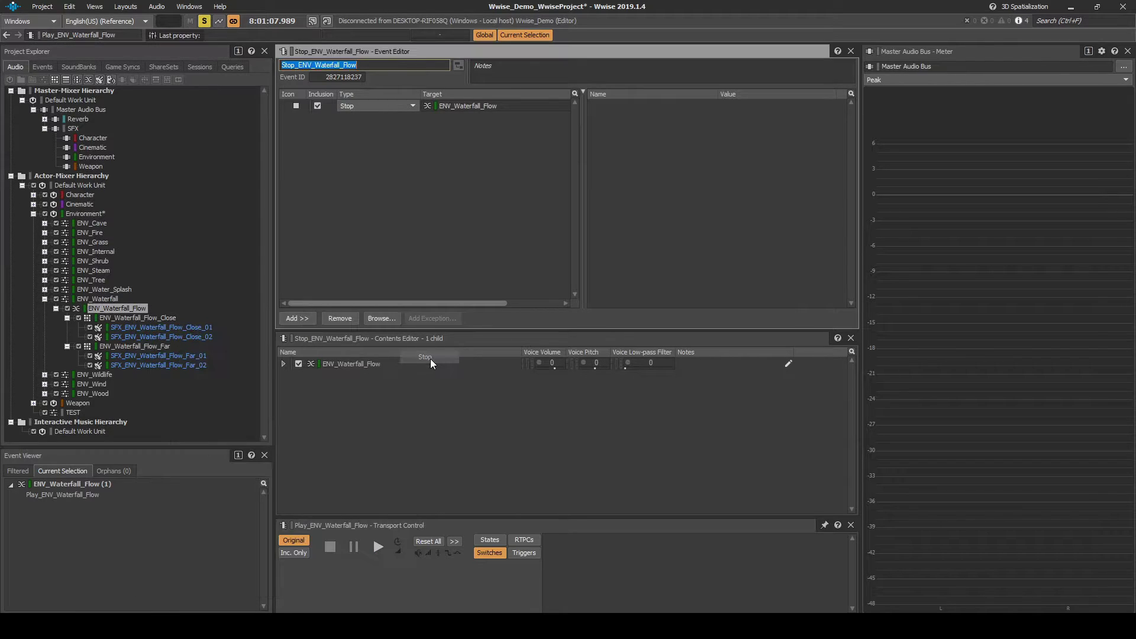
Create a virtual folder named ENV_Waterfall in the Environment work unit of the Events hierarchy.
left_click(43, 67)
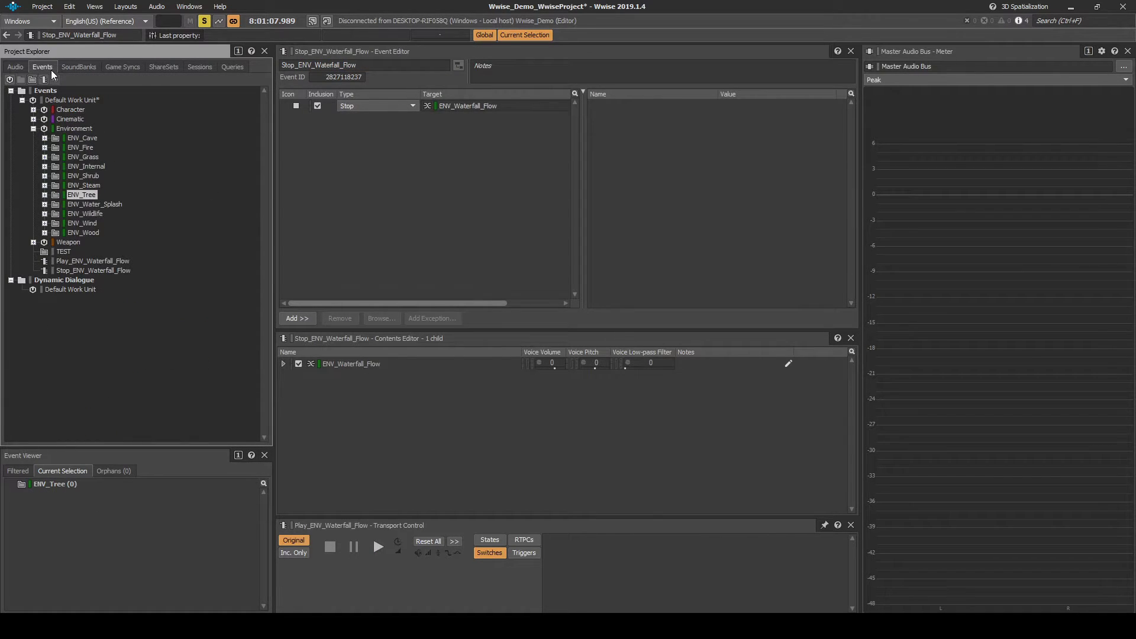
left_click(70, 129)
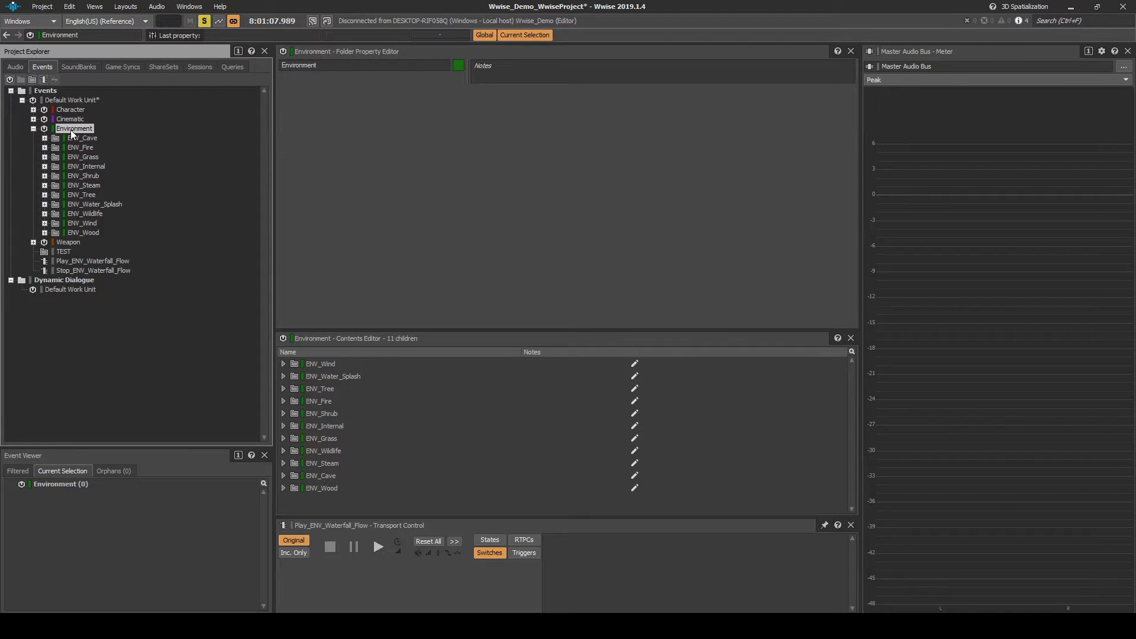
right_click(70, 130)
mouse_move(103, 139)
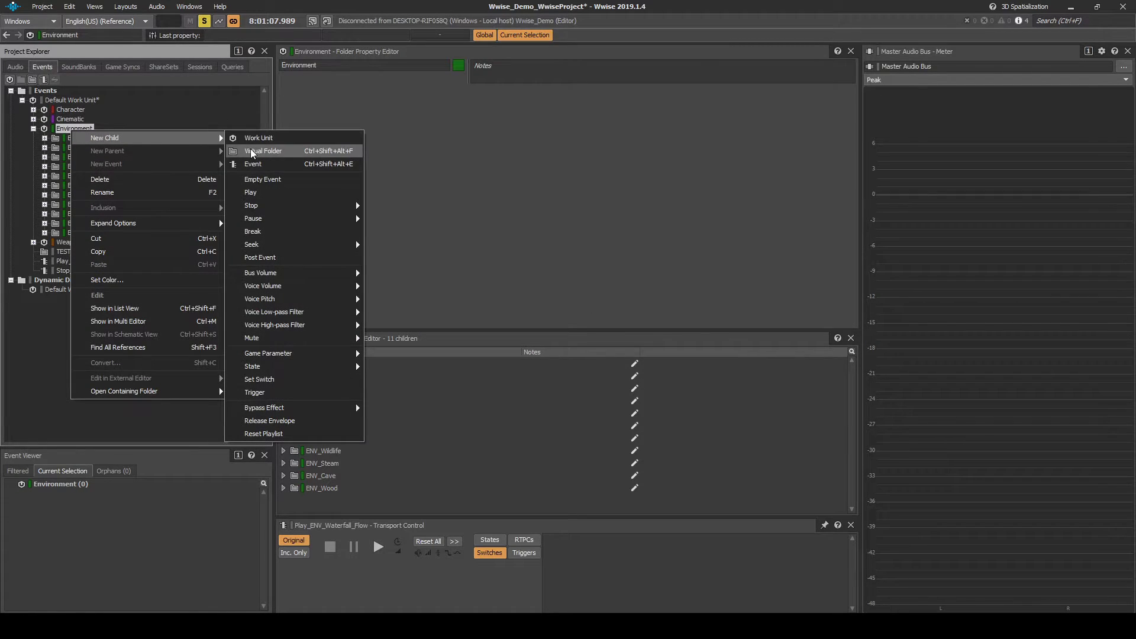
left_click(232, 150)
type("E")
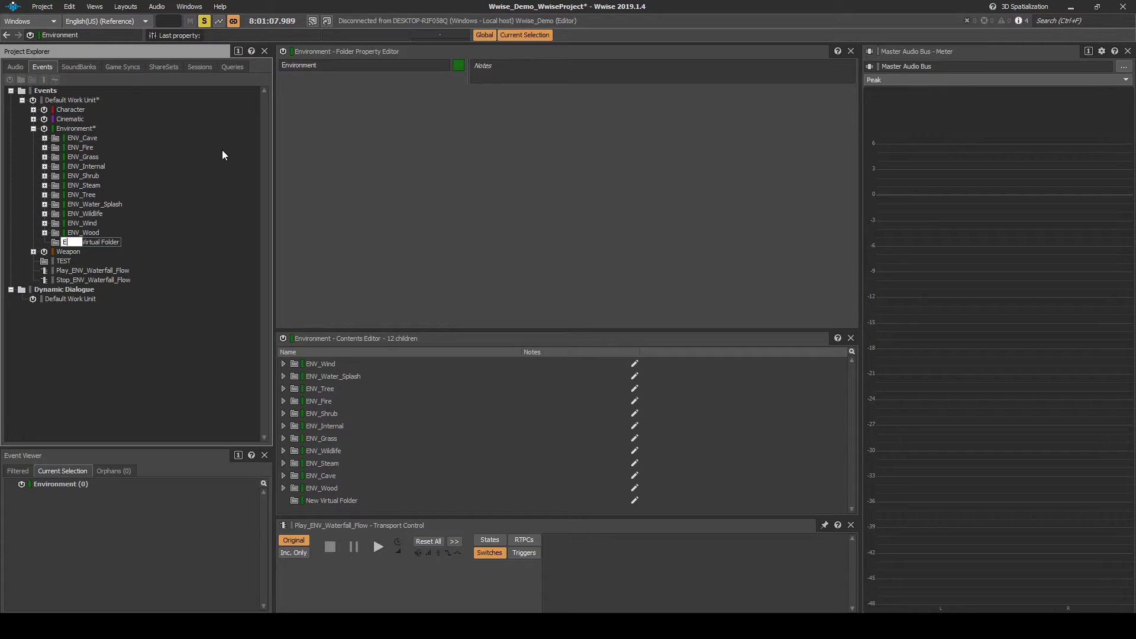
type("NV_Waterfall")
key("Return")
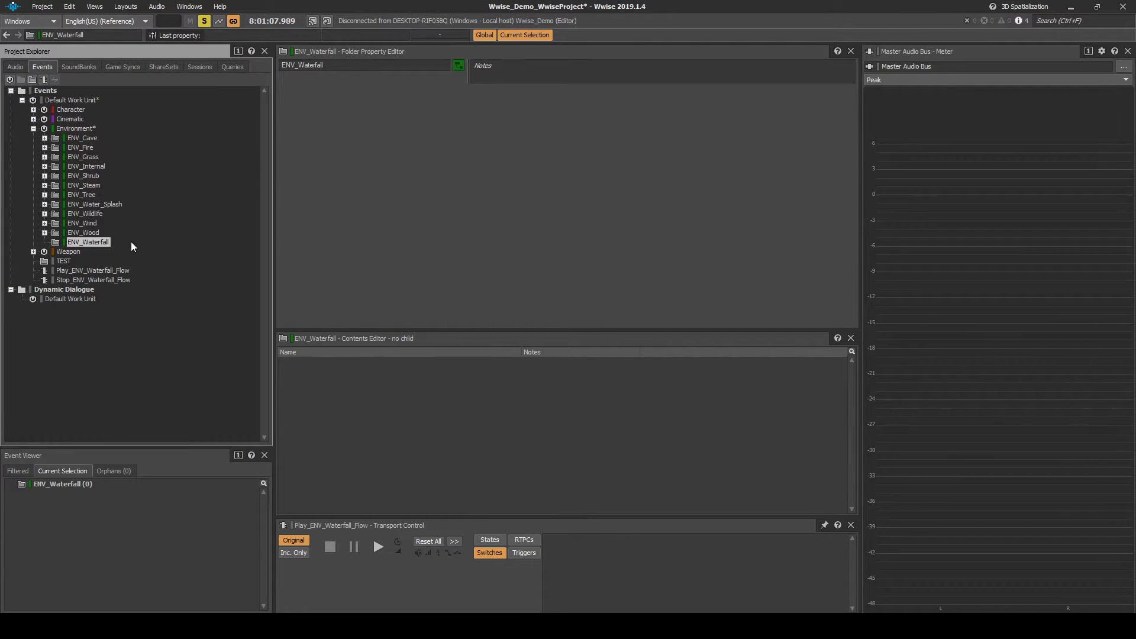
Move the Play_ENV_Waterfall_Flow and Stop_ENV_Waterfall_Flow events into the ENV_Waterfall folder and expand it.
left_click(119, 270)
left_click(118, 279, "shift")
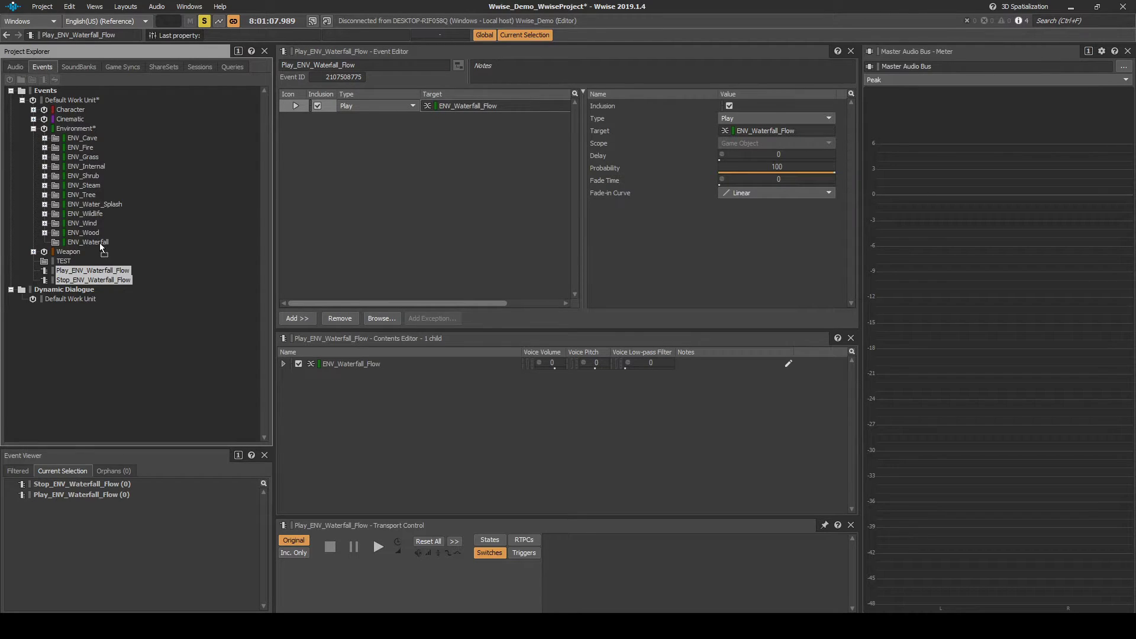
left_click_drag(100, 243, 99, 240)
left_click(45, 213)
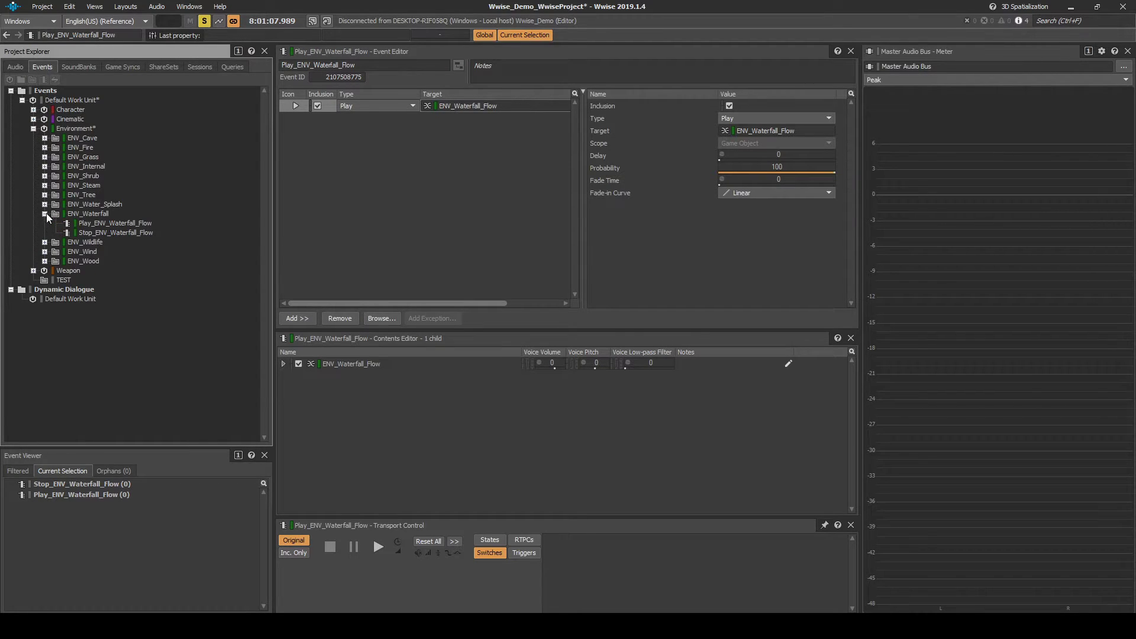
Rename the Play_ENV_Waterfall_Flow event to SFX_ENV_Waterfall_Flow_Start.
left_click(87, 225)
key("F2")
key("Home")
key("Delete")
key("Delete")
key("Delete")
key("Delete")
type("SFX")
key("End")
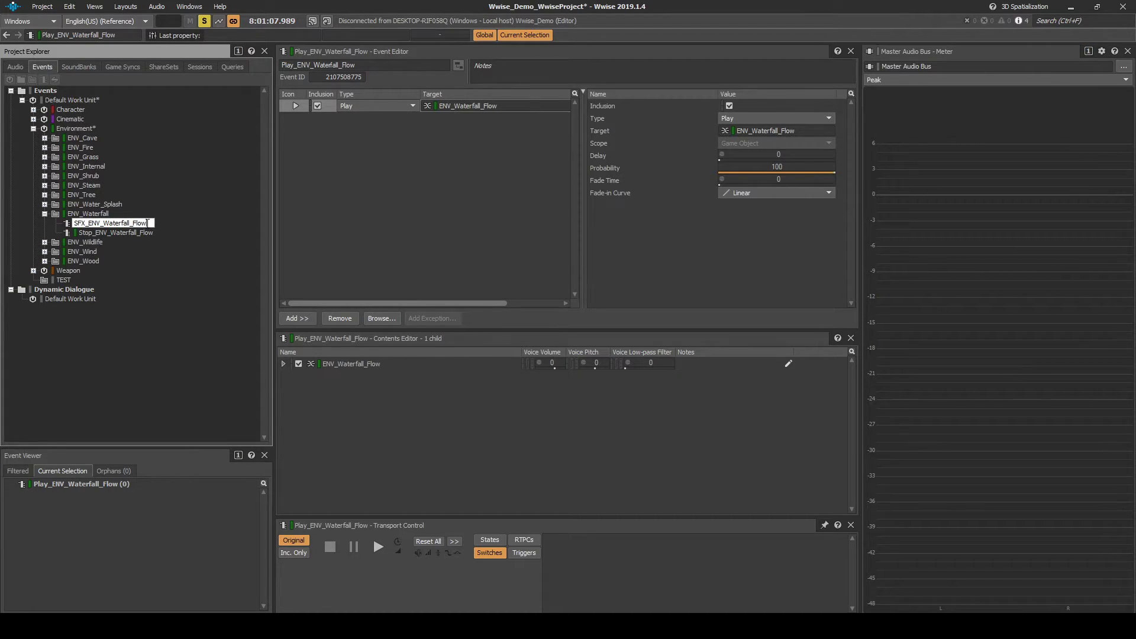
type("_Start")
key("Return")
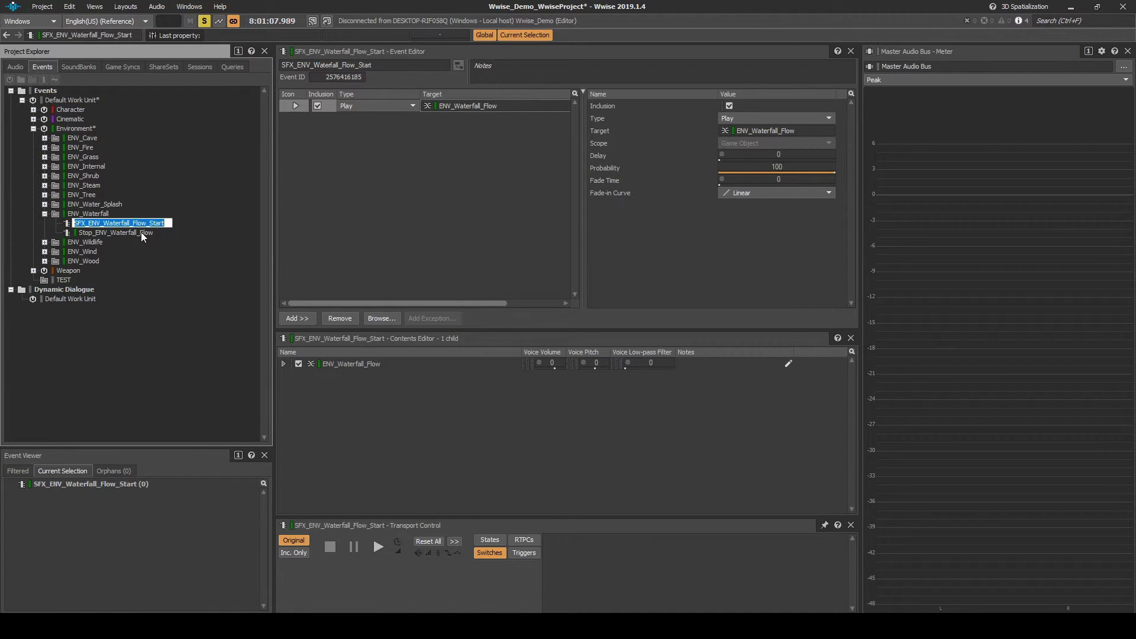
Rename the Stop_ENV_Waterfall_Flow event to SFX_ENV_Waterfall_Flow_Stop.
left_click(141, 232)
key("F2")
type("SFX_ENV_Waterfall_Flow_Start")
key("BackSpace")
key("BackSpace")
key("BackSpace")
type("op")
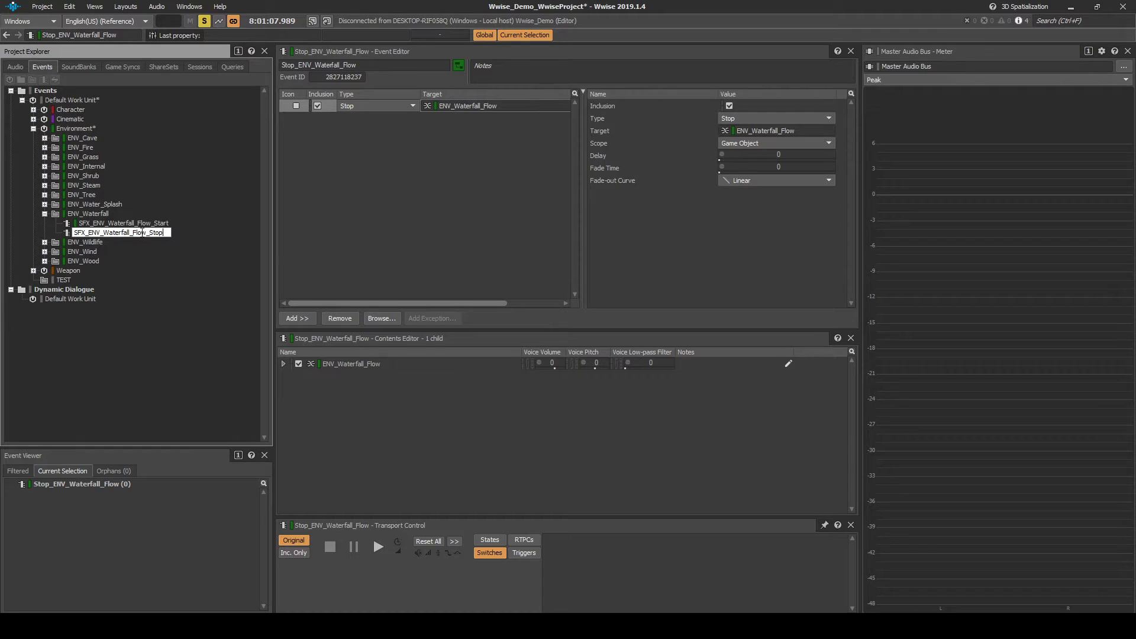
key("Return")
Set the fade time to 0.5 on both the SFX_ENV_Waterfall_Flow_Start and SFX_ENV_Waterfall_Flow_Stop events.
left_click(141, 224)
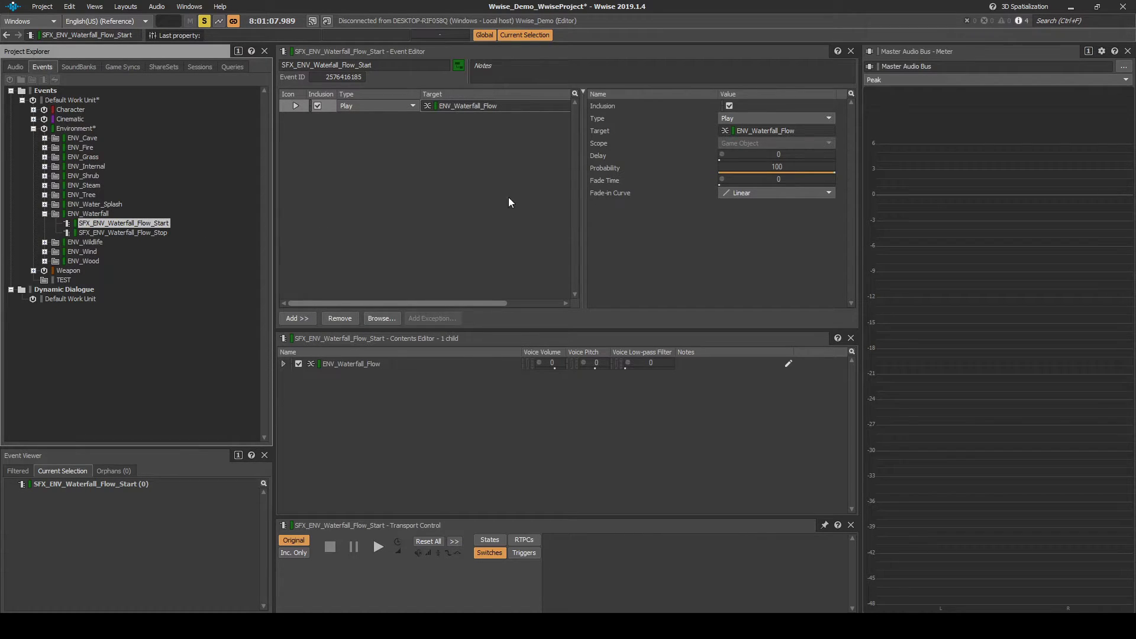
left_click(787, 179)
type("0.5")
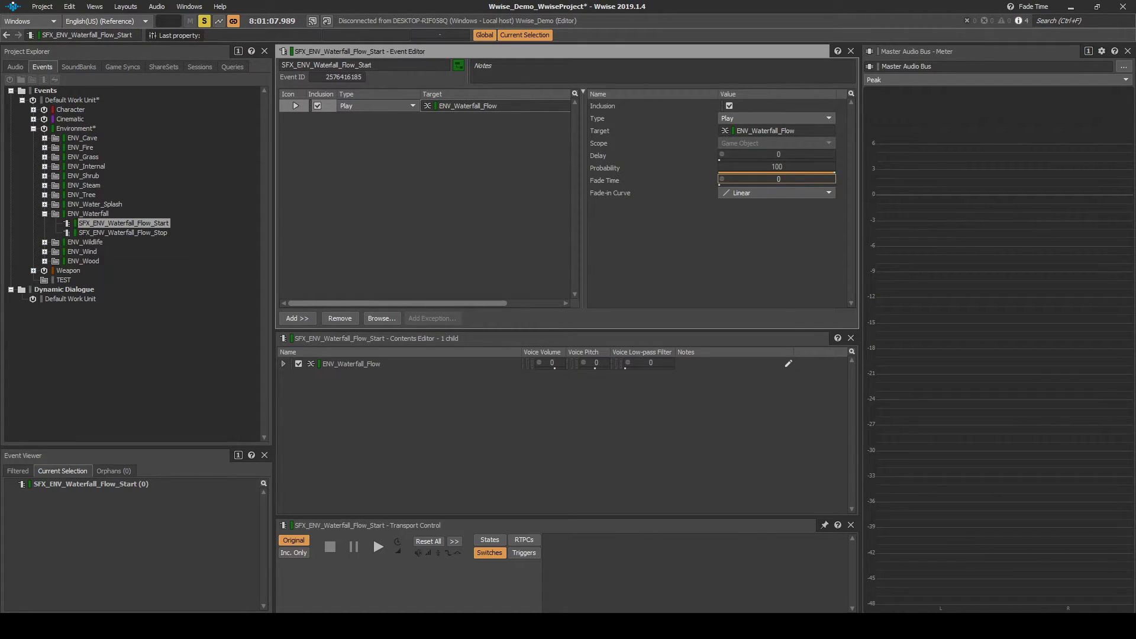
left_click(152, 234)
left_click(777, 167)
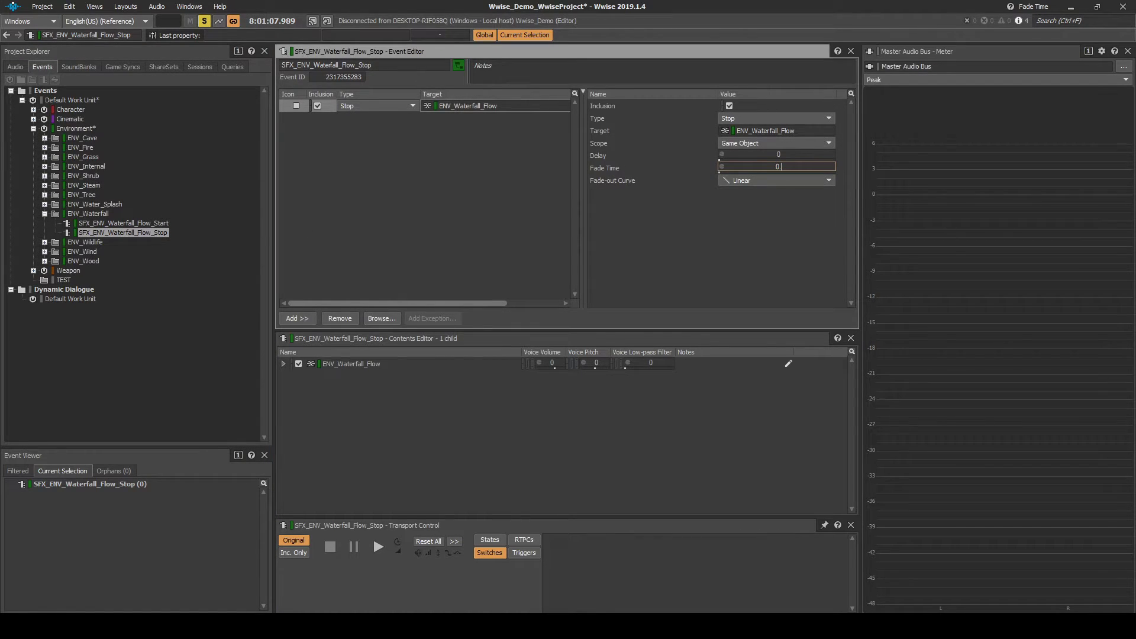
type(".5")
Save the Wwise project and generate the selected SoundBanks in the SoundBank layout.
key("ctrl+s")
left_click(120, 11)
left_click(136, 48)
left_click(526, 80)
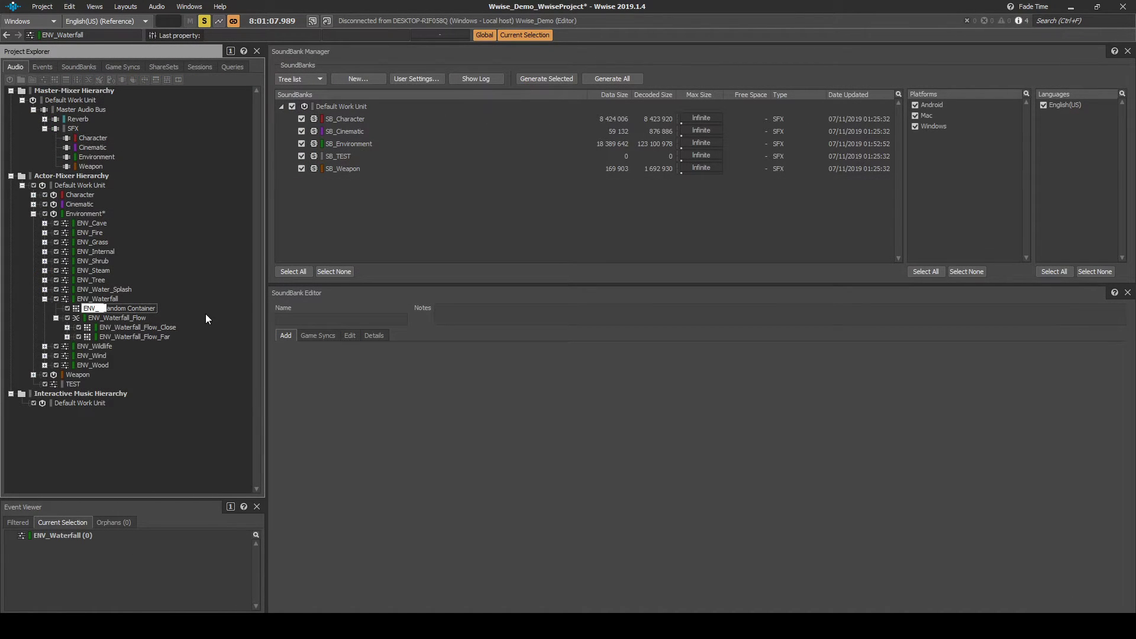
Name the new random container under the ENV_Waterfall actor-mixer ENV_Waterfall_Top.
type("Waterfall_Top")
key("Return")
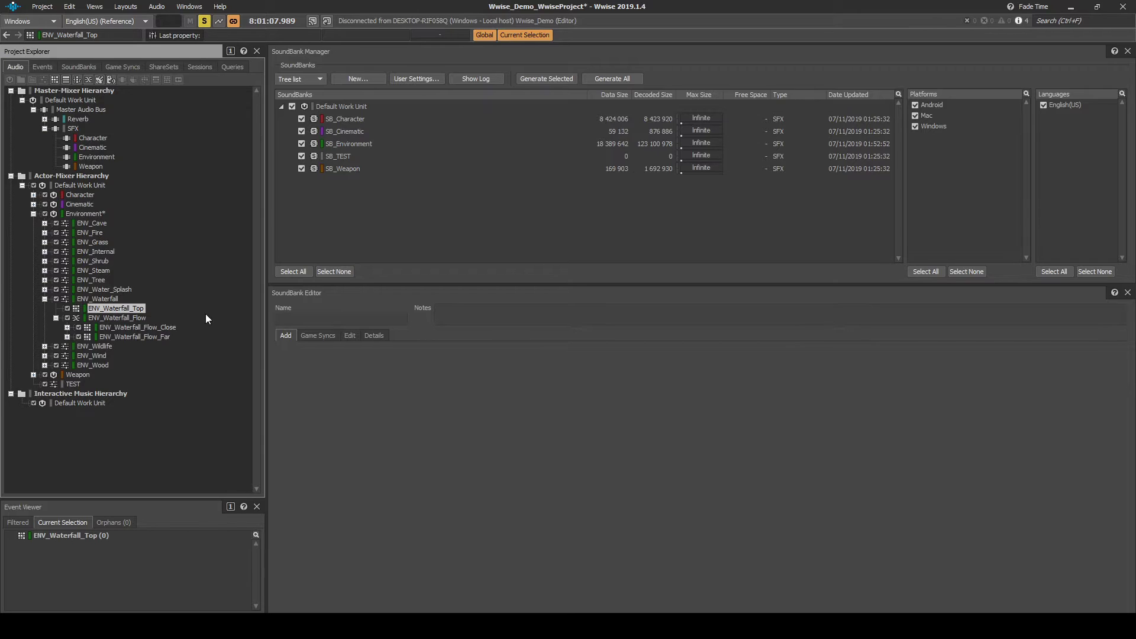
Return to the Designer layout and select the ENV_Waterfall_Top and ENV_Waterfall_Bottom containers together, opening their available actions.
key("F5")
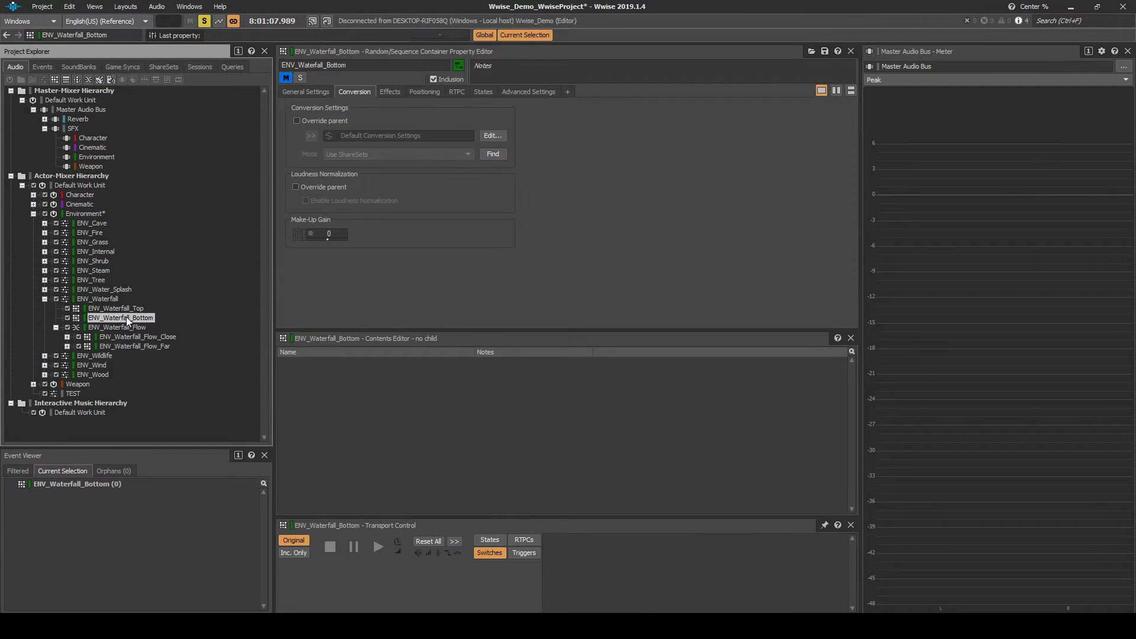
left_click(125, 309, "shift")
right_click(125, 309)
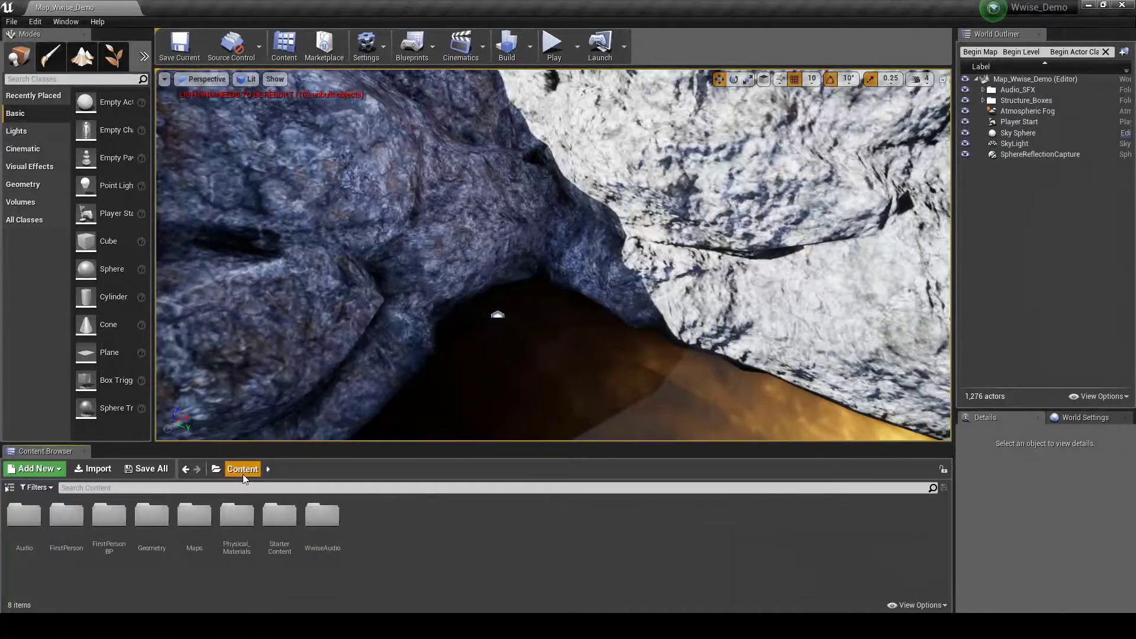
In Unreal Editor, open the SFX_Environment folder under Content/Audio/Wwise_Events.
left_click(13, 521)
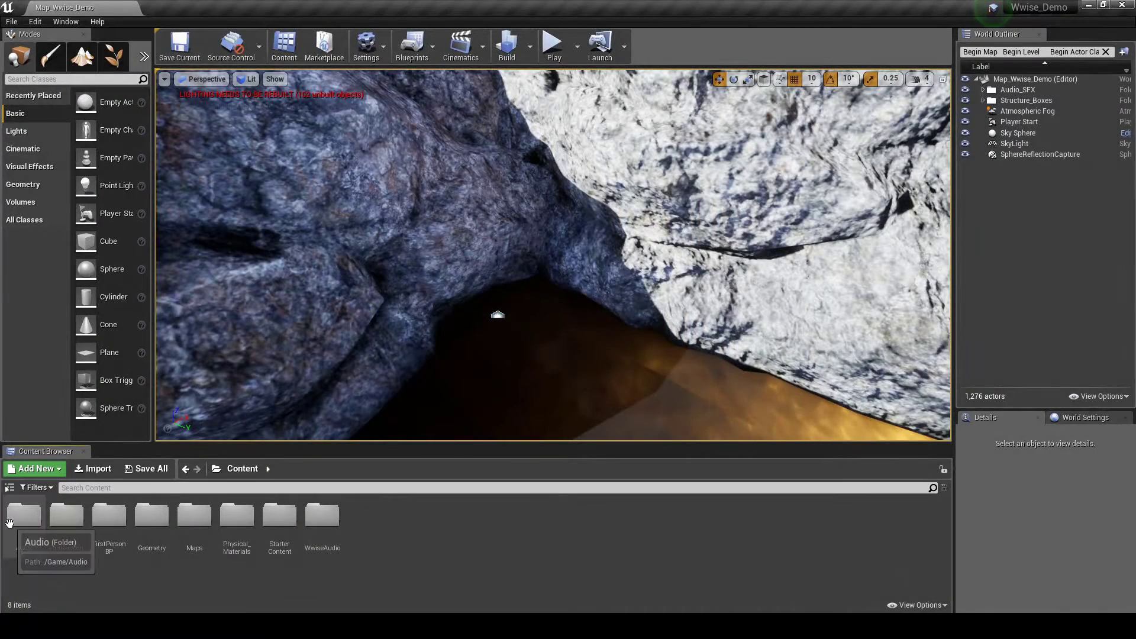
double_click(13, 521)
double_click(109, 530)
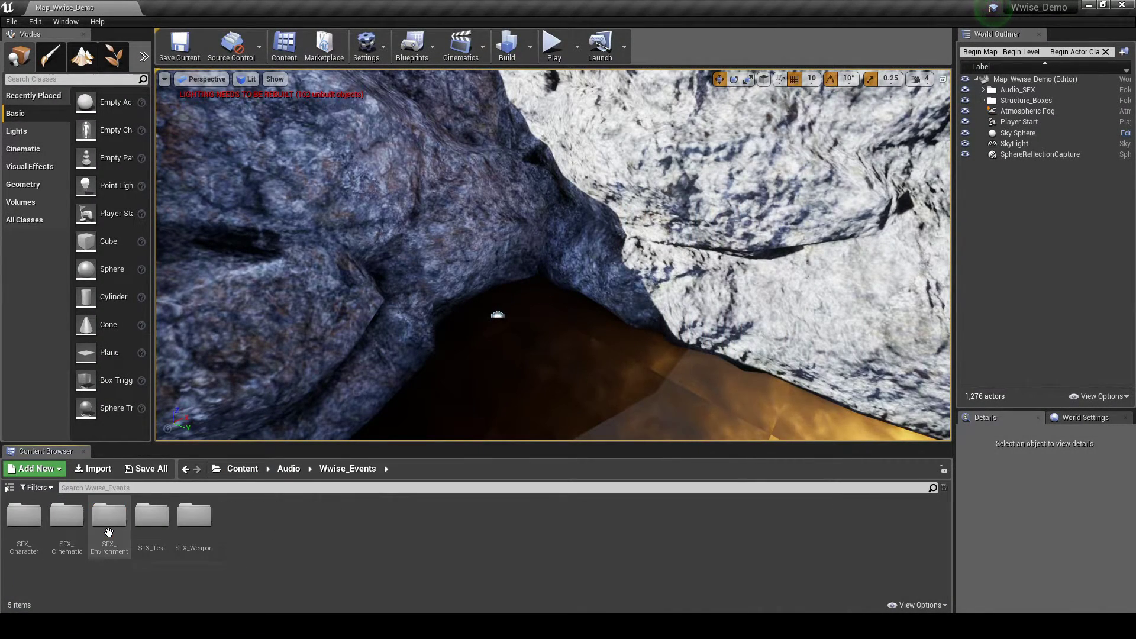
left_click(108, 533)
double_click(112, 532)
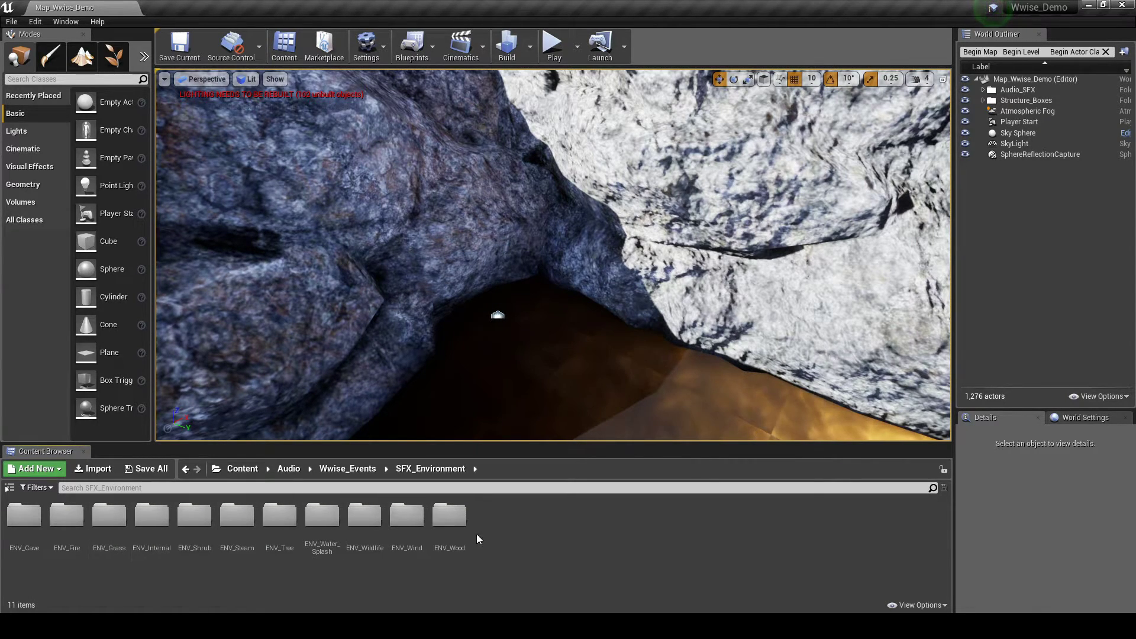
Create a folder named ENV_Waterfall inside SFX_Environment and open it.
right_click(503, 536)
mouse_move(518, 527)
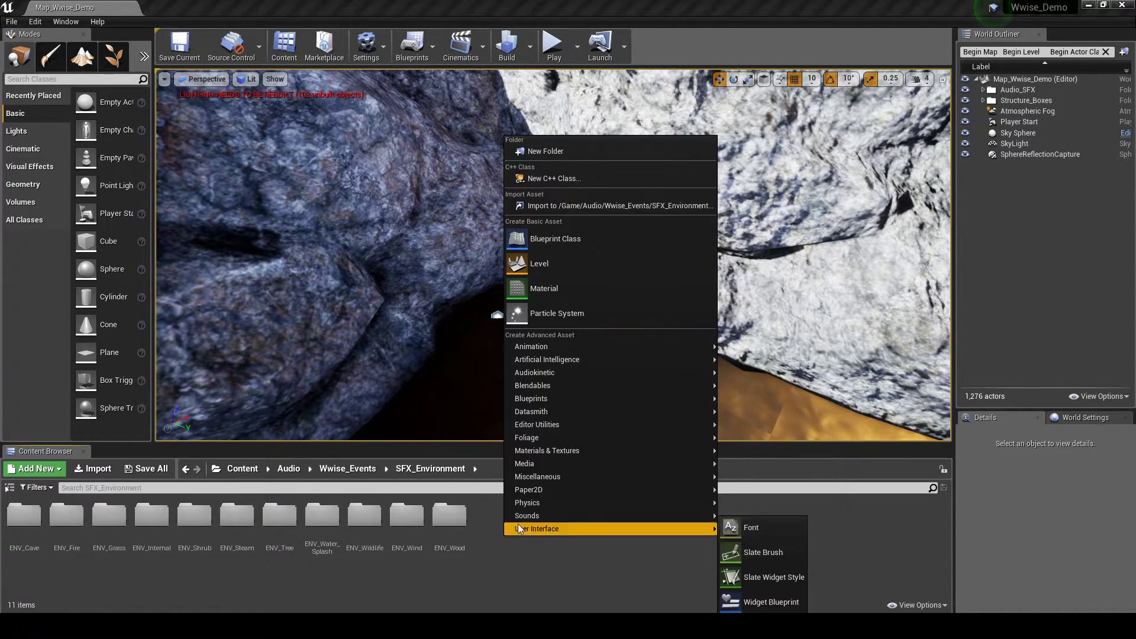
left_click(540, 153)
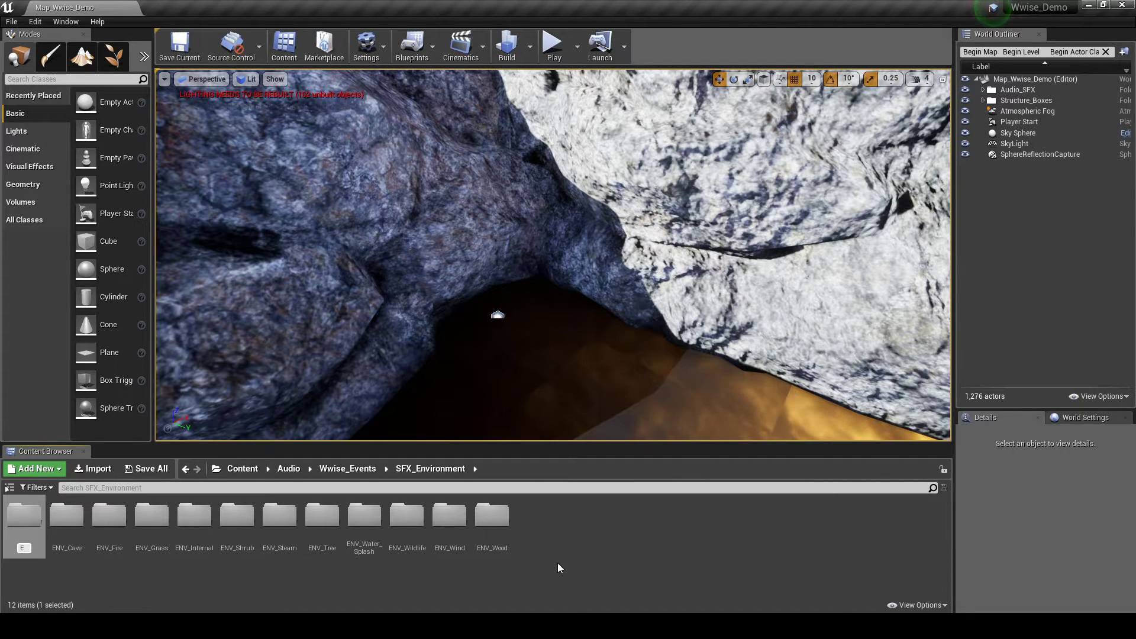
type("ENV_Waterfall")
key("Return")
key("Return")
Bring the six Bottom, Flow and Top waterfall start and stop events from the Wwise project into the ENV_Waterfall folder.
left_click(66, 21)
left_click(88, 87)
left_click(608, 296)
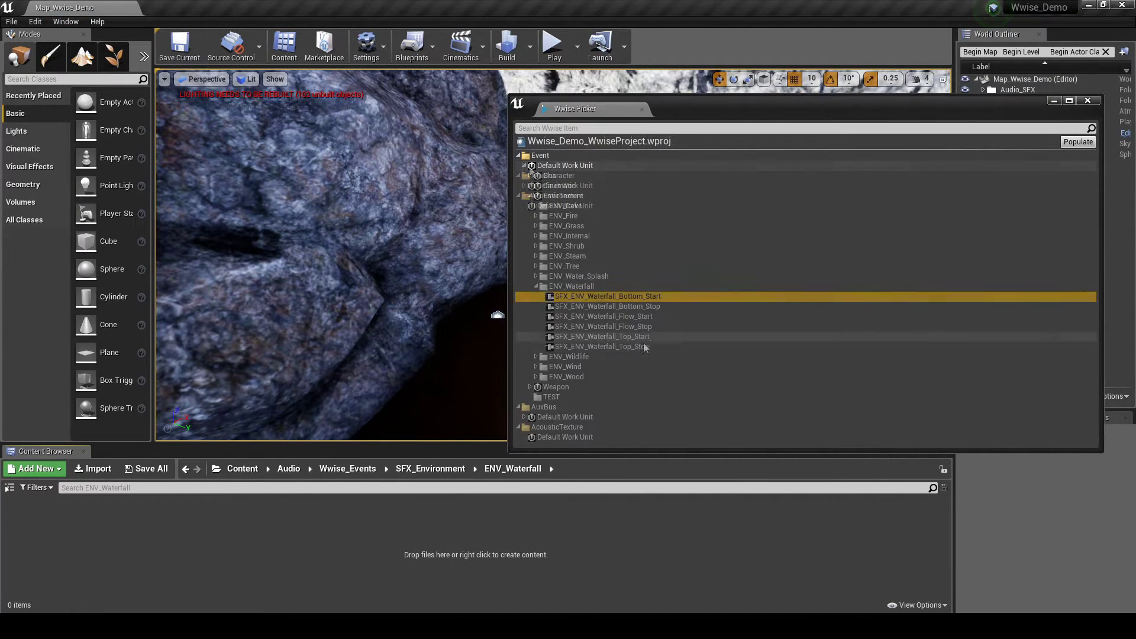
left_click(602, 346, "shift")
left_click_drag(630, 296, 287, 555)
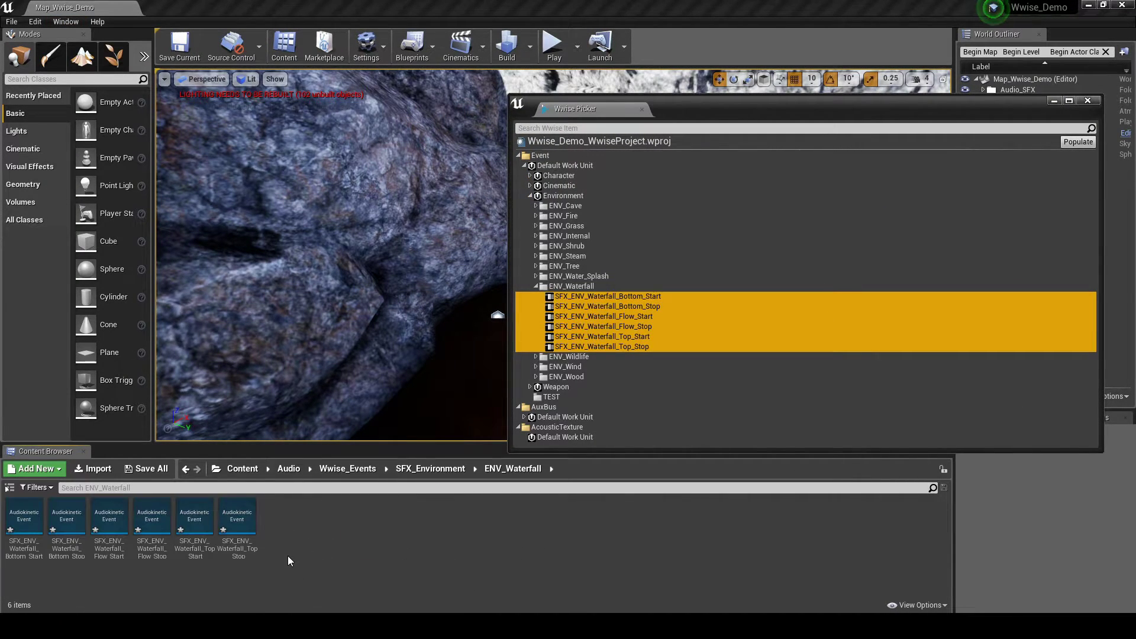
Assign SB_Environment as the required bank for all six waterfall events and save them.
left_click(242, 549)
key("ctrl+a")
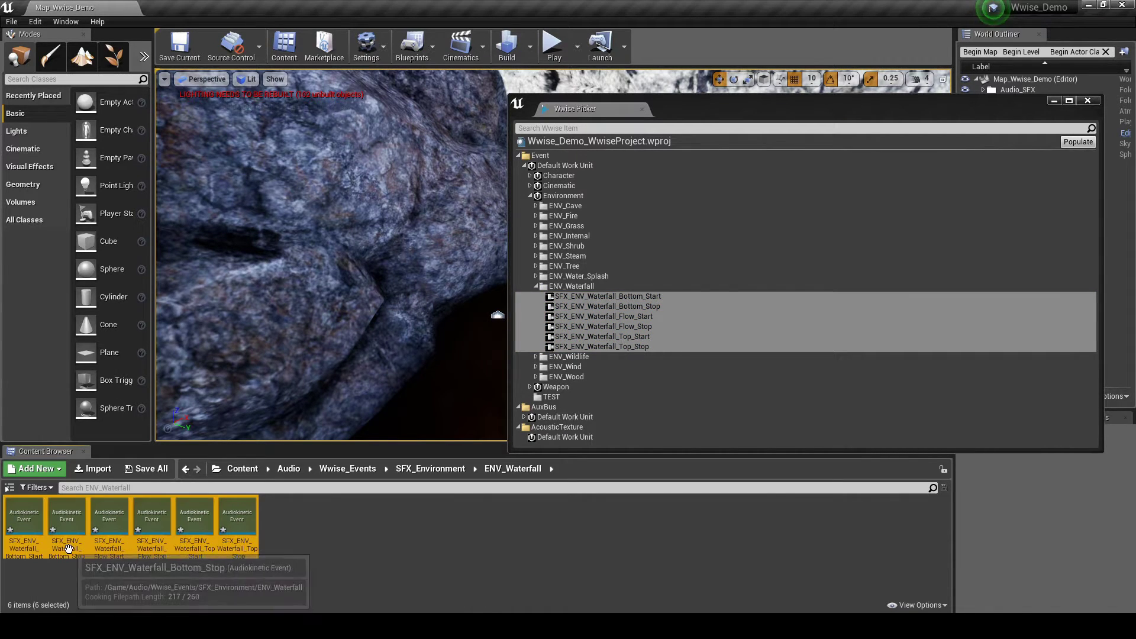
right_click(237, 512)
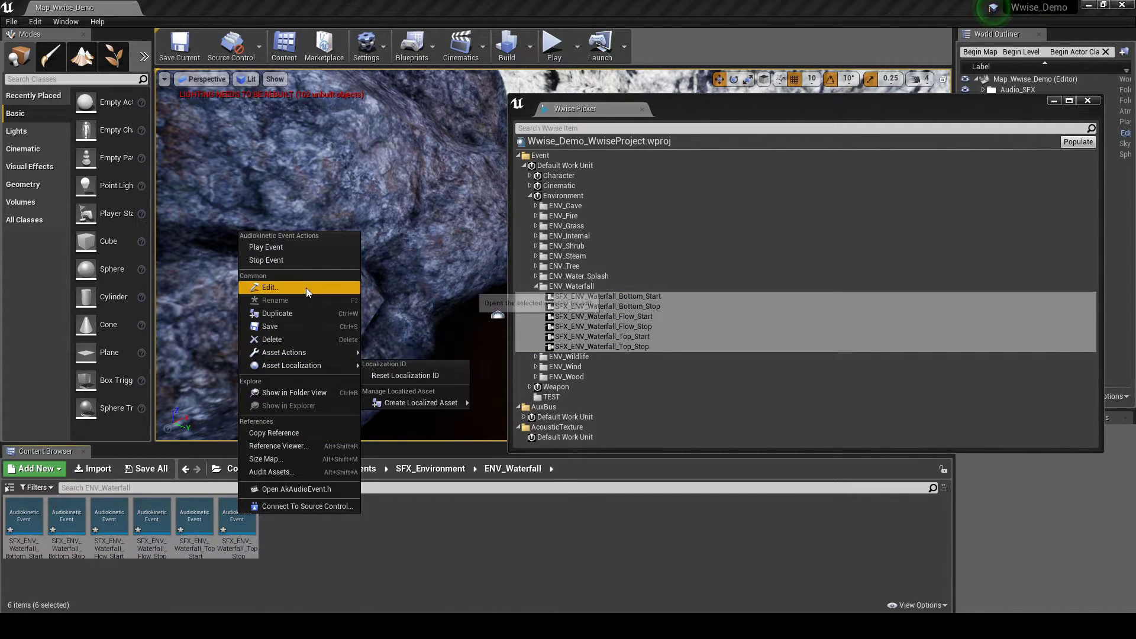
left_click(306, 287)
left_click(503, 169)
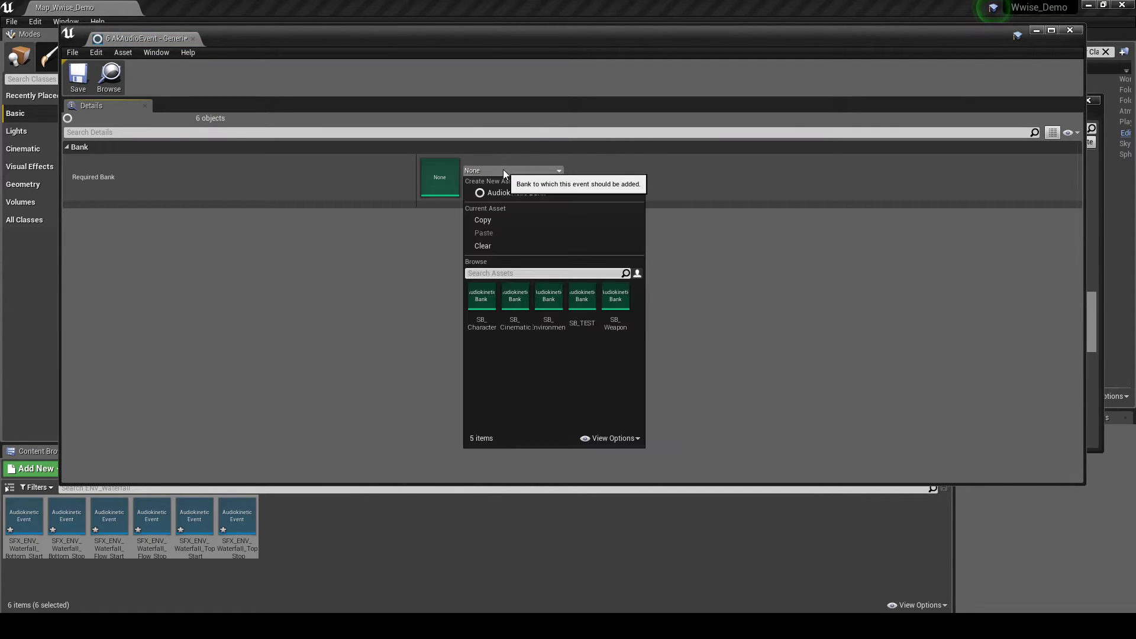
left_click(548, 299)
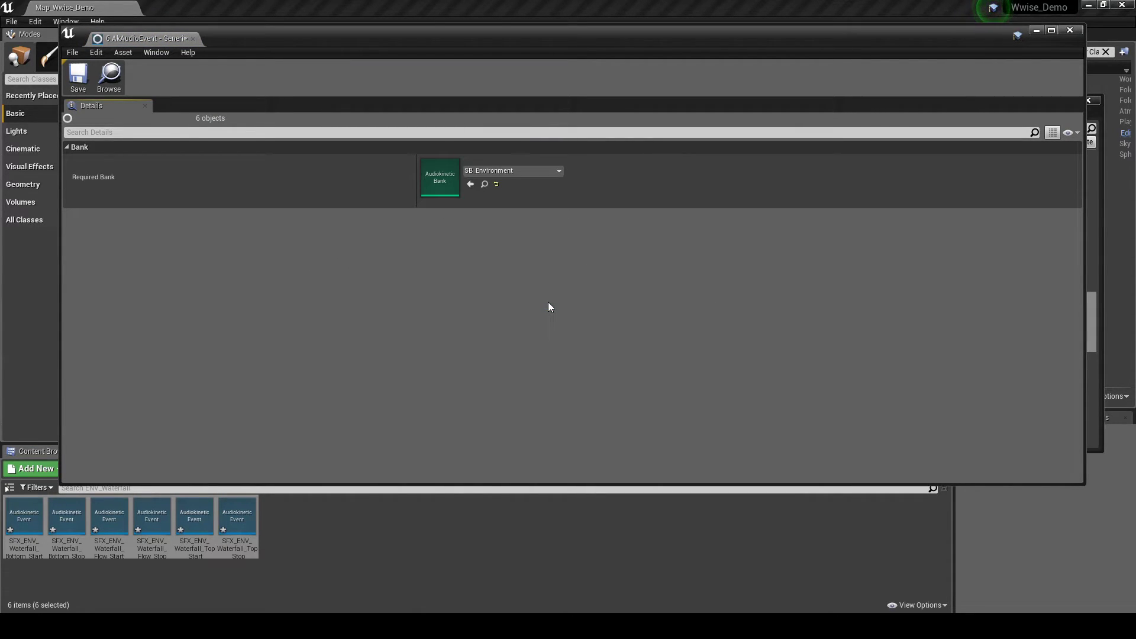
left_click(80, 88)
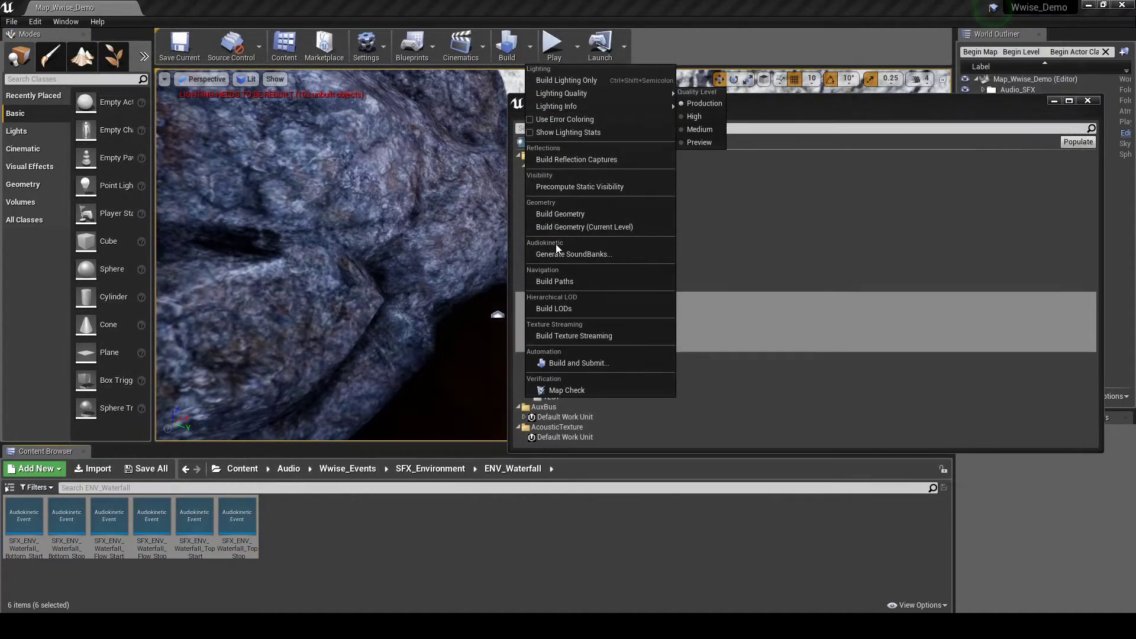
Generate the Audiokinetic SoundBanks from within Unreal Editor.
left_click(556, 250)
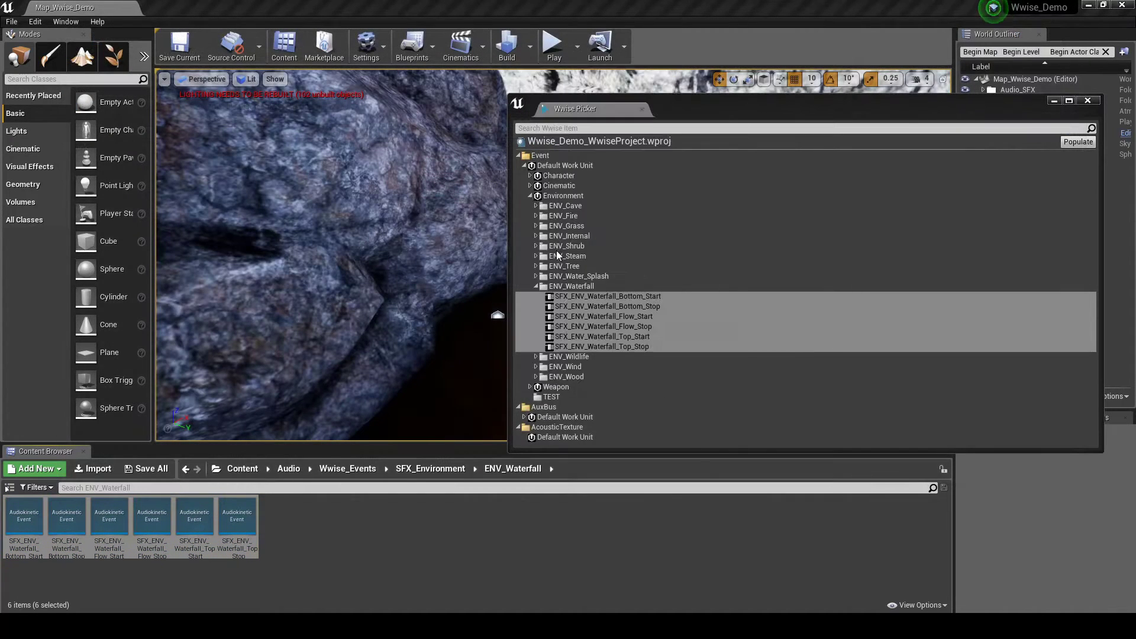
left_click(729, 404)
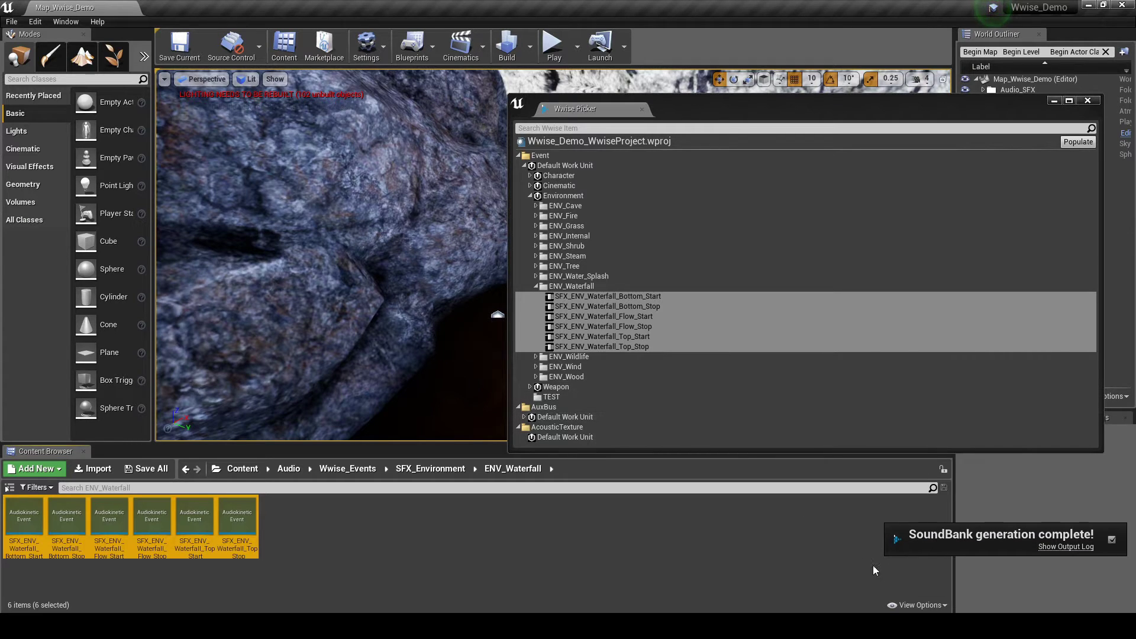
left_click(905, 597)
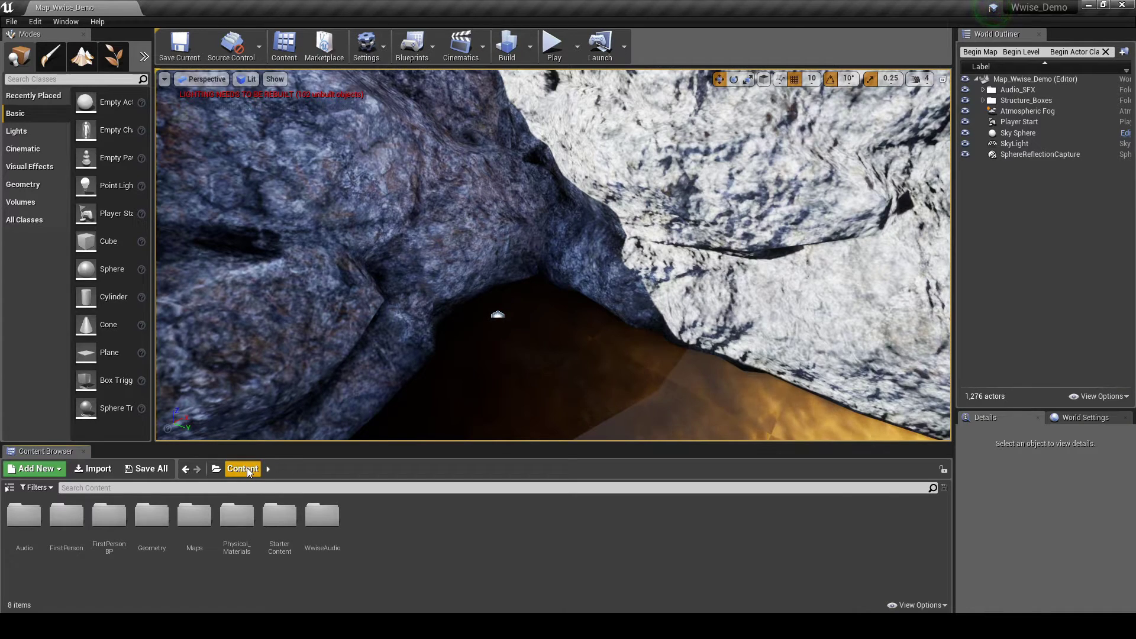
Duplicate the P_Sparks particle system in StarterContent/Particles and name the copy P_Waterfall.
double_click(276, 514)
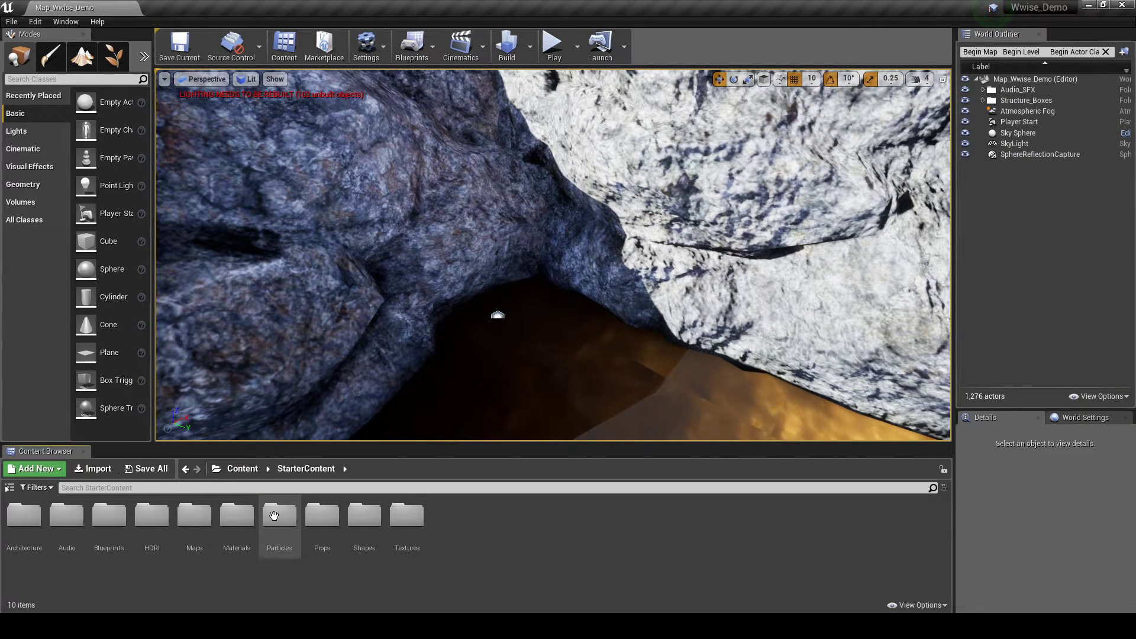
double_click(272, 516)
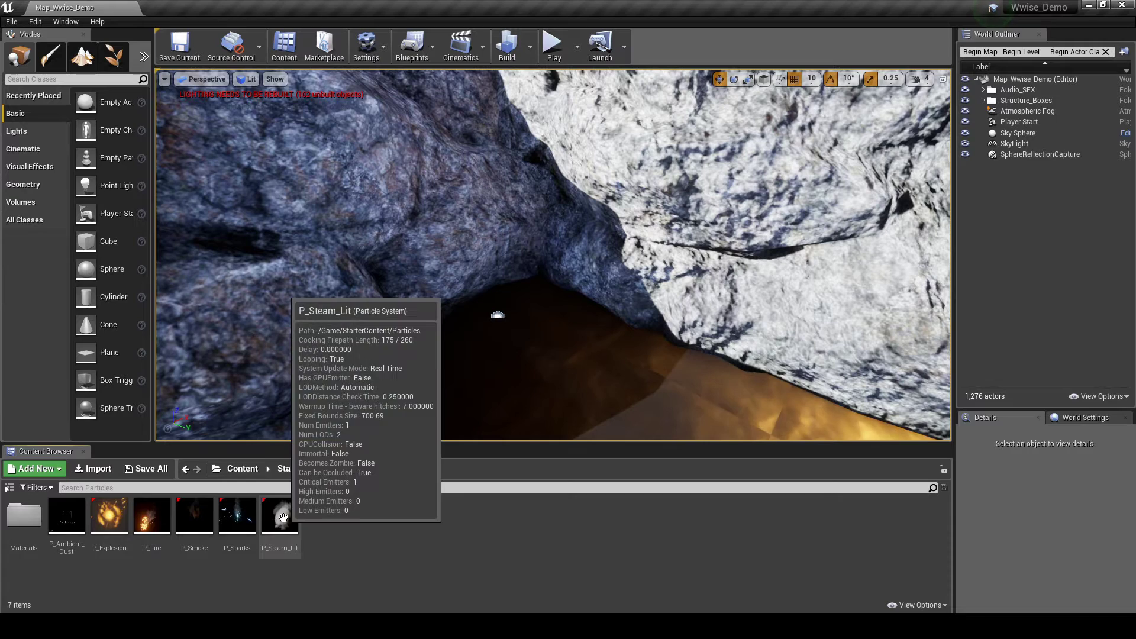
left_click(246, 531)
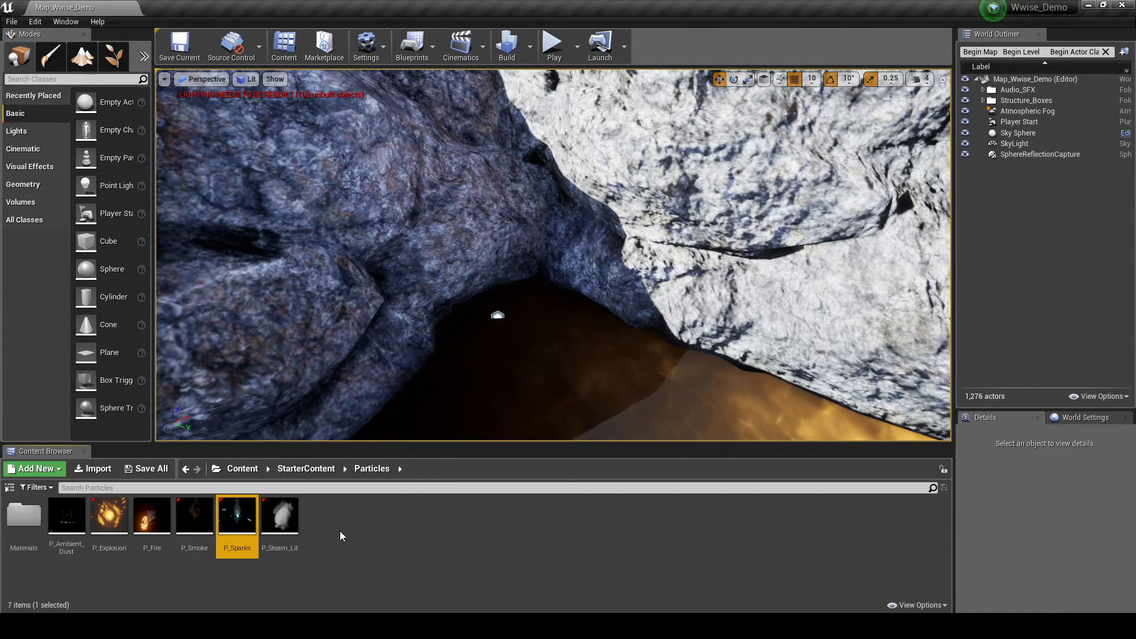
key("ctrl+w")
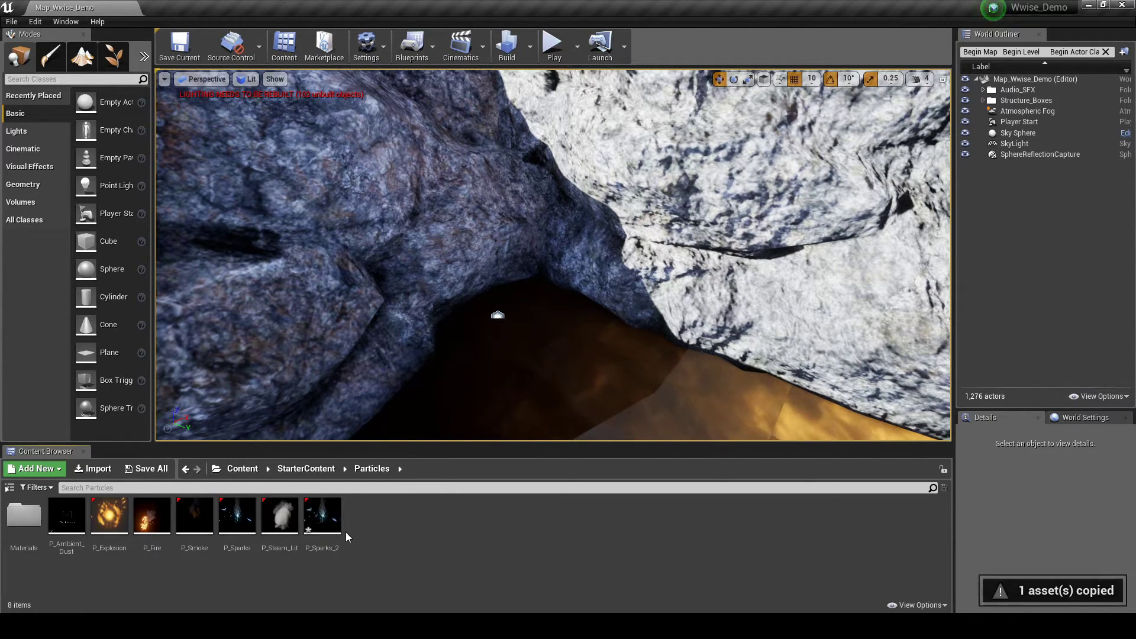
type("P_Wa")
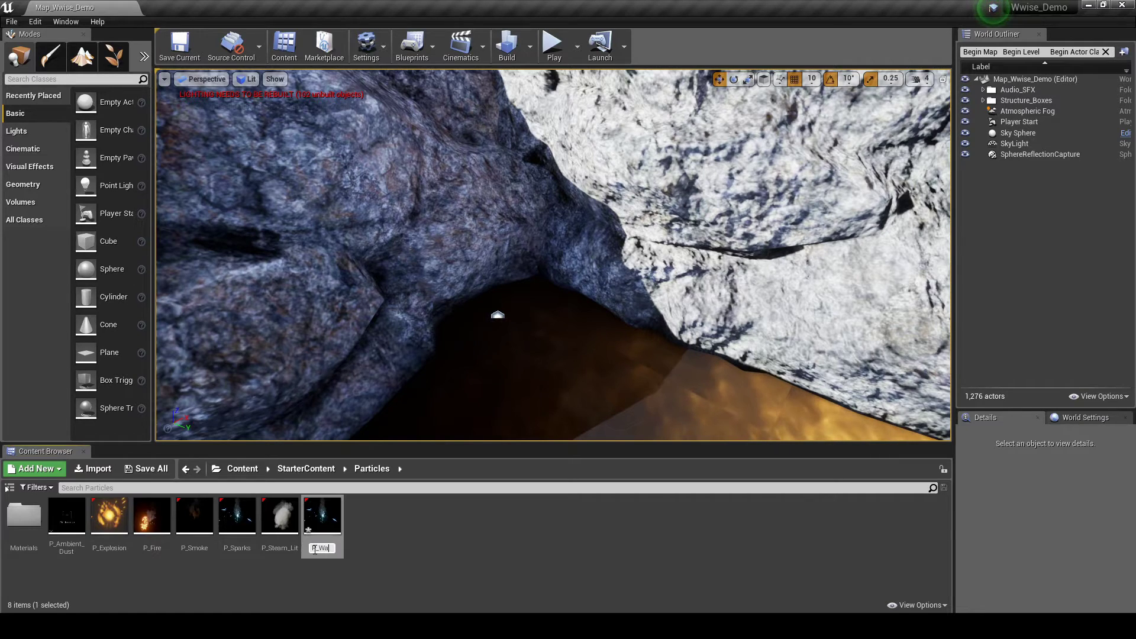
type("terfall")
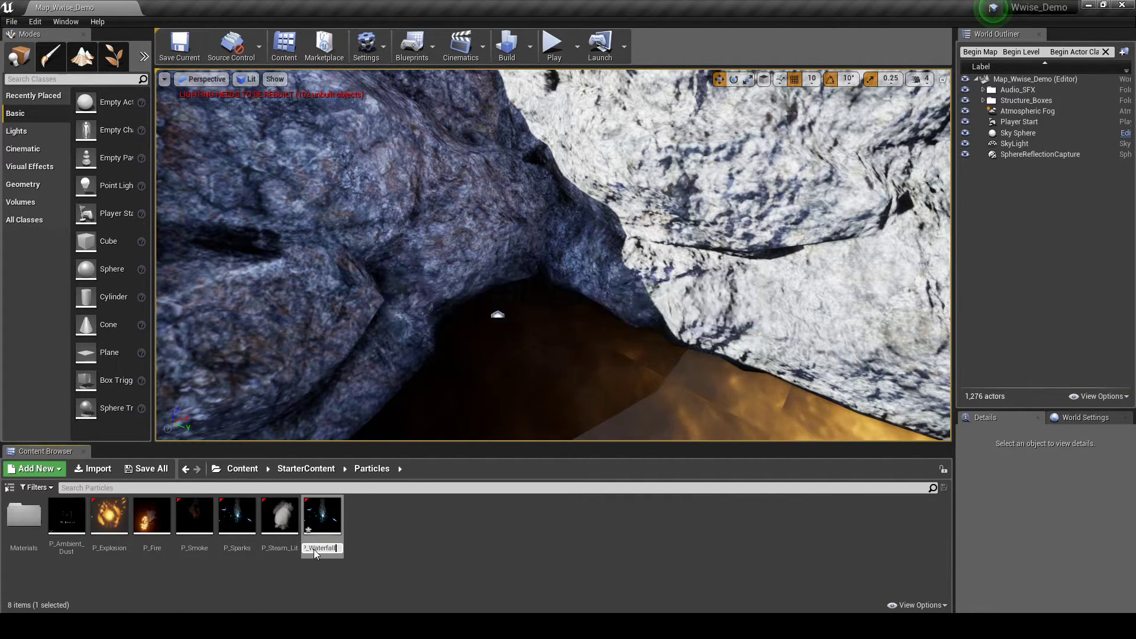
key("Return")
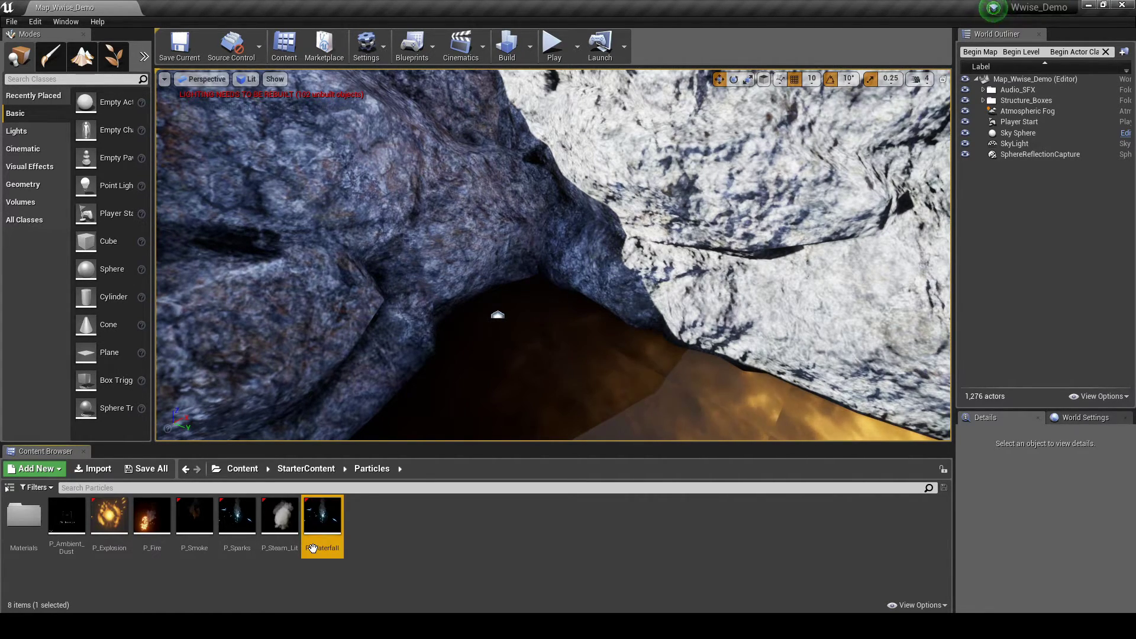
Open the P_Waterfall particle system, disable its Spark burst emitter and save it.
double_click(313, 548)
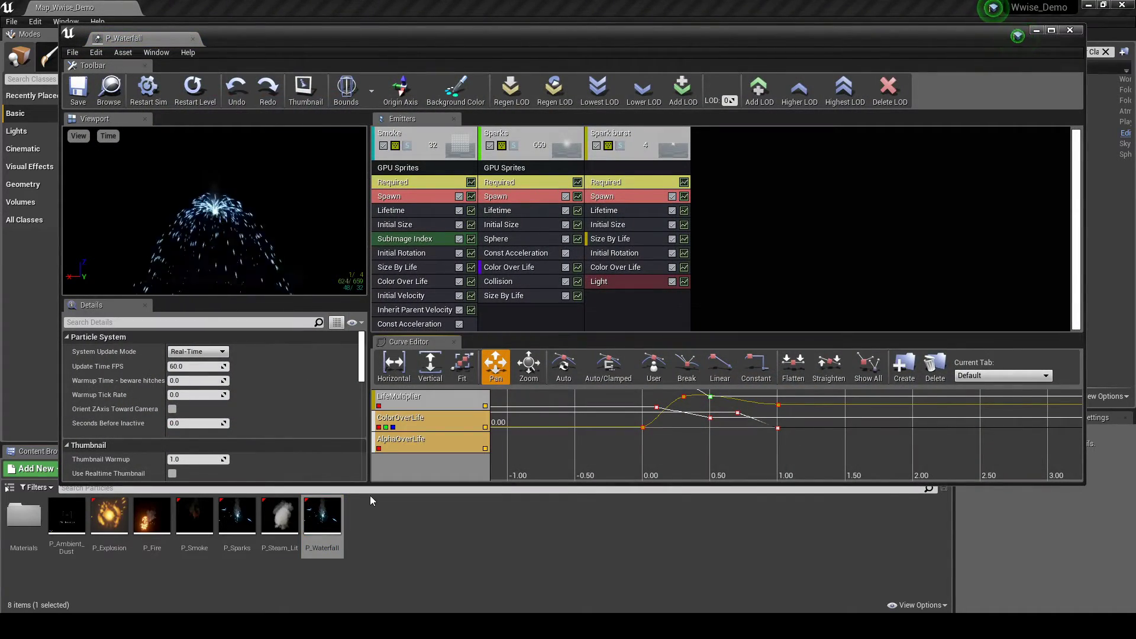
left_click(596, 146)
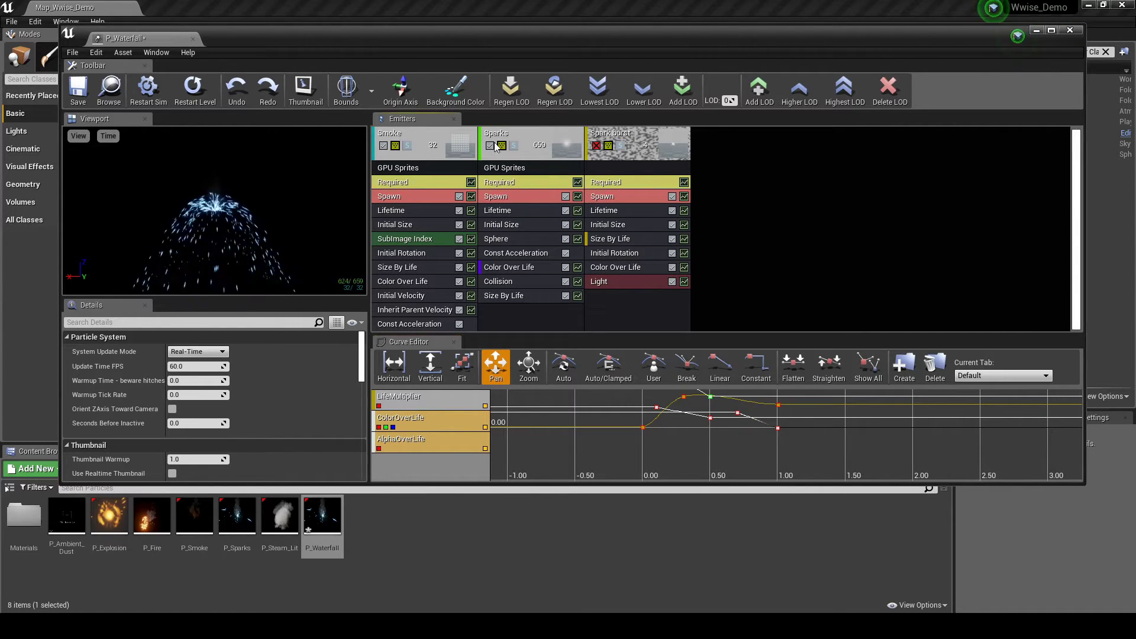
left_click(79, 95)
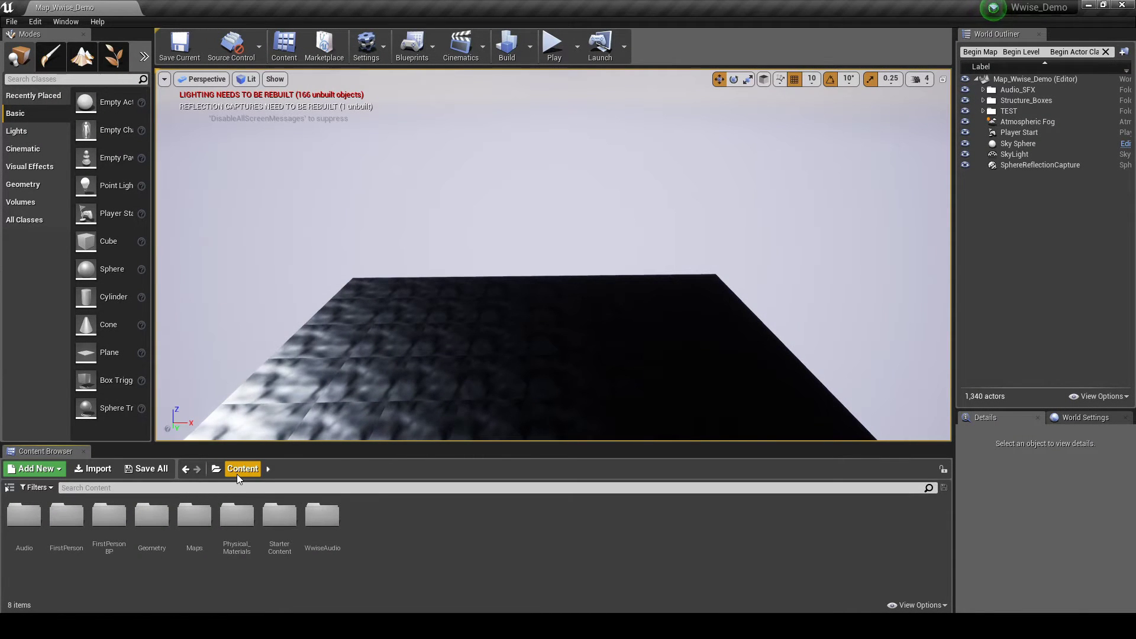
Place the SM_Rock mesh from StarterContent/Props on the dark floor of the level.
double_click(270, 514)
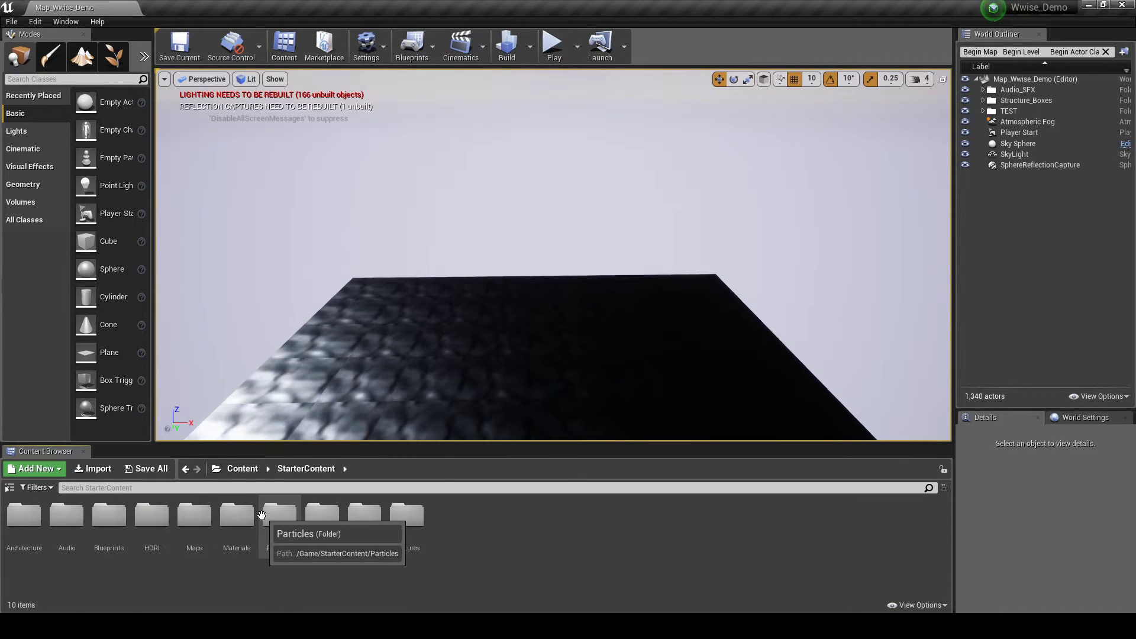
left_click(328, 519)
double_click(328, 520)
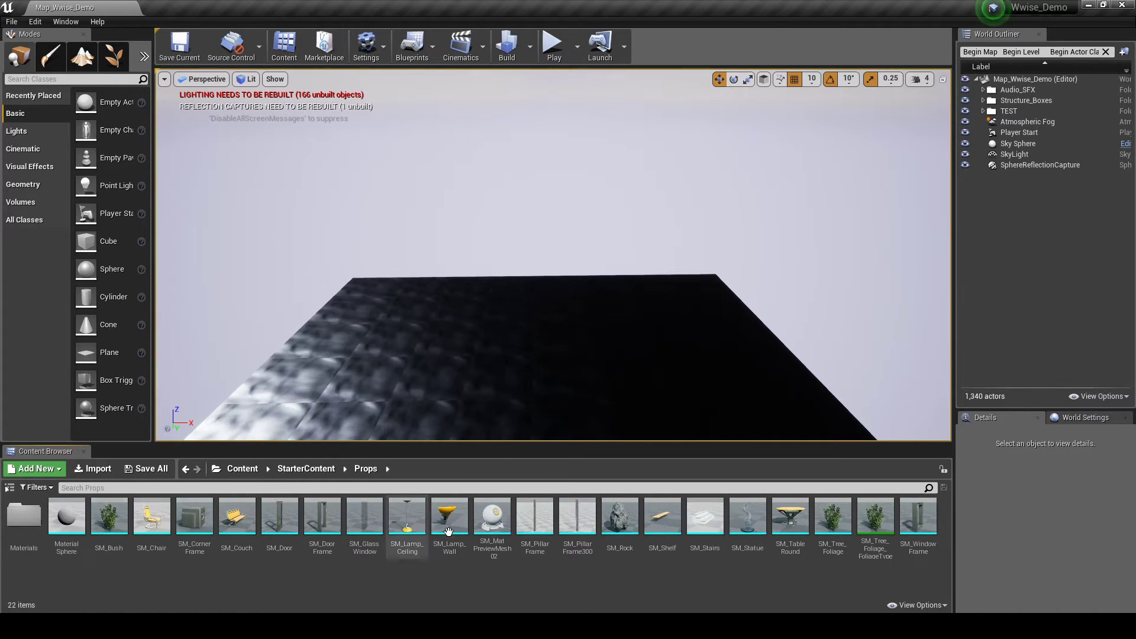
left_click_drag(619, 518, 441, 326)
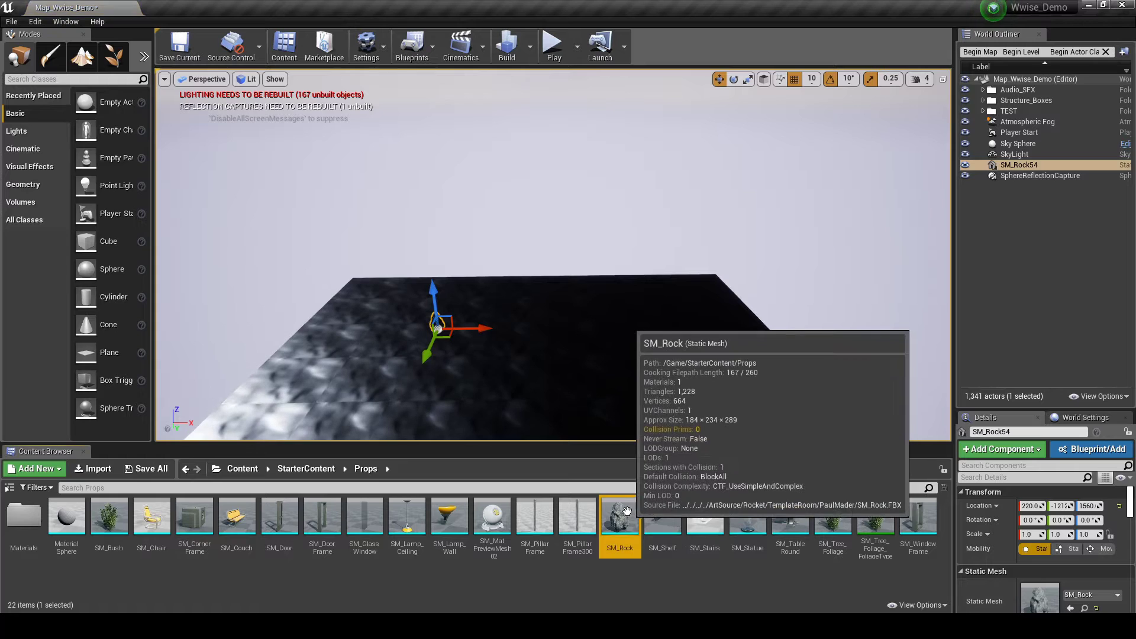
Scale the first placed rock to 10 on all three axes and move it along X until it overlaps the second rock.
left_click(1033, 534)
type("10")
key("Return")
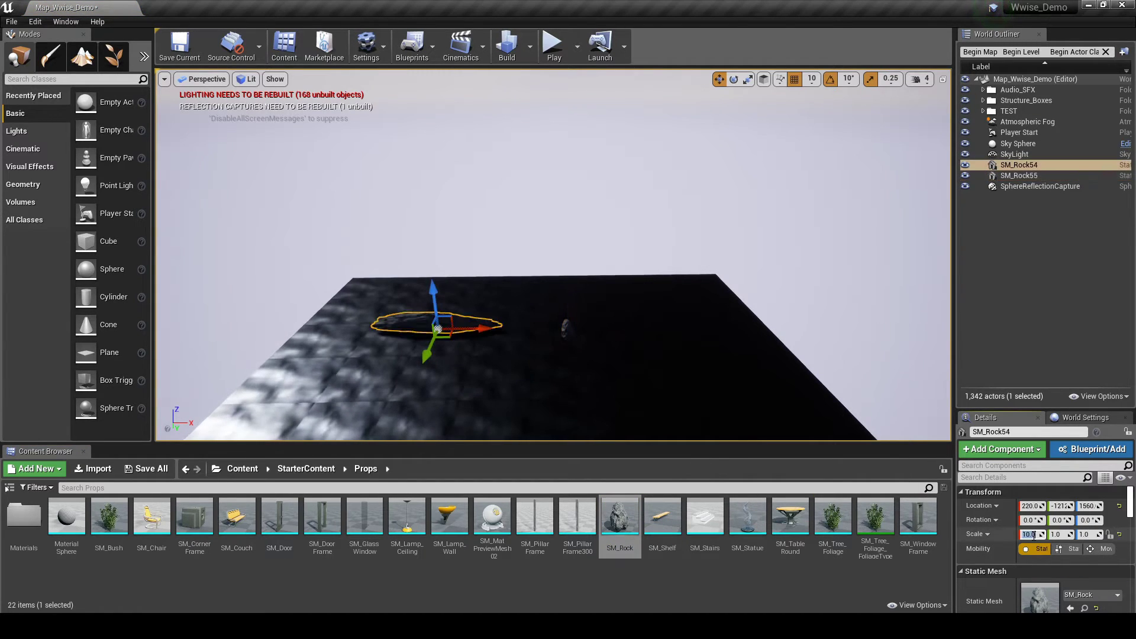
left_click(1062, 534)
type("10")
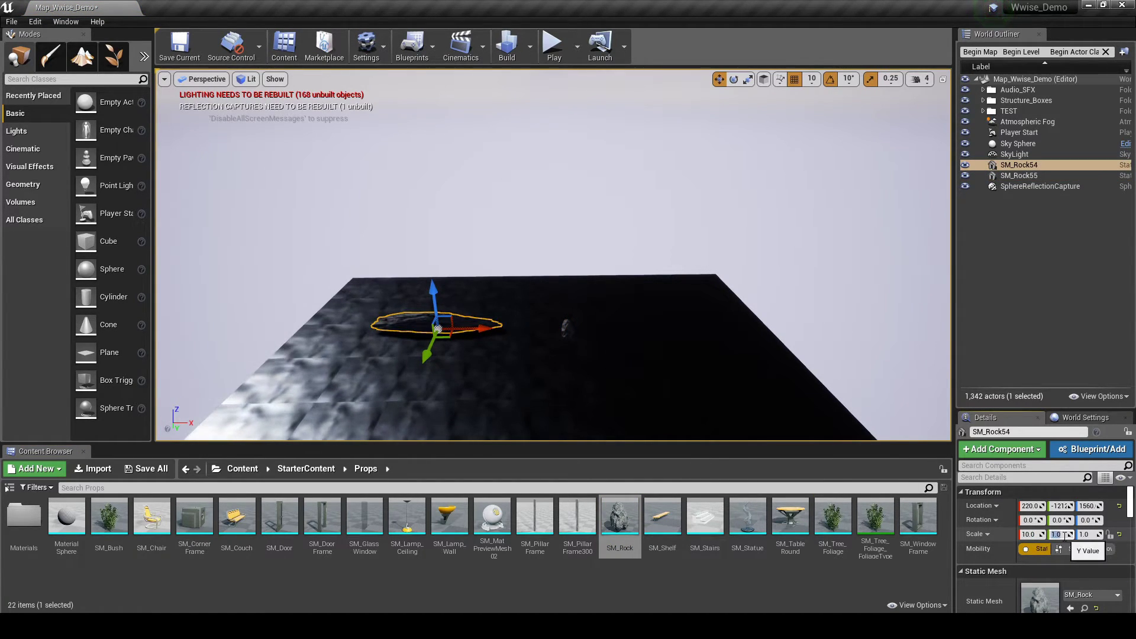
key("Return")
left_click(1089, 535)
type("10")
key("Return")
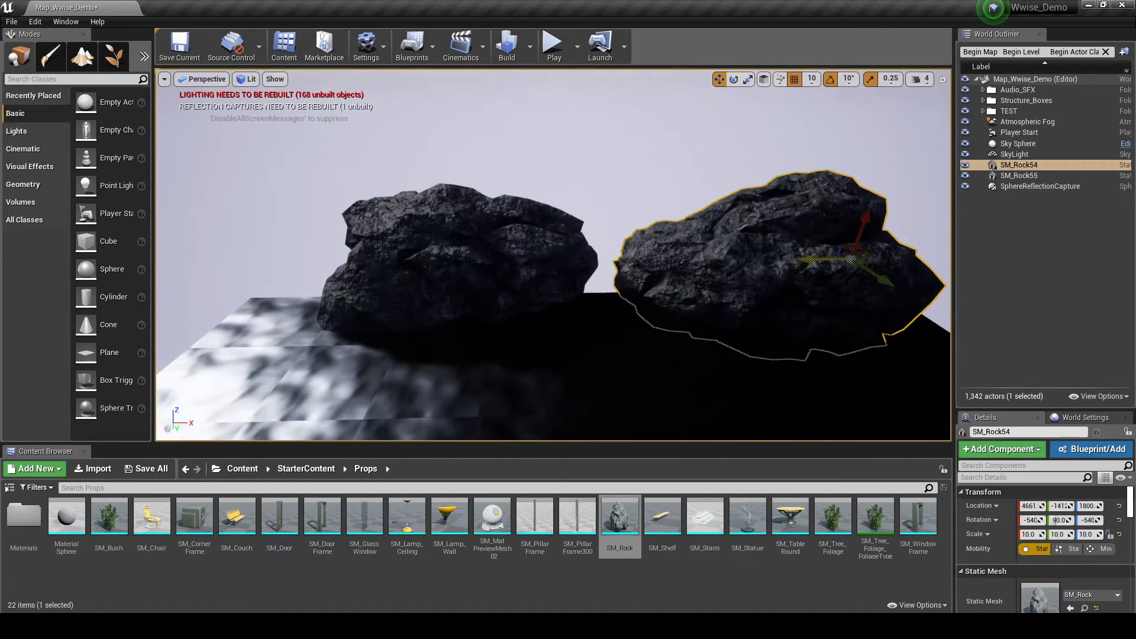
left_click_drag(795, 259, 712, 260)
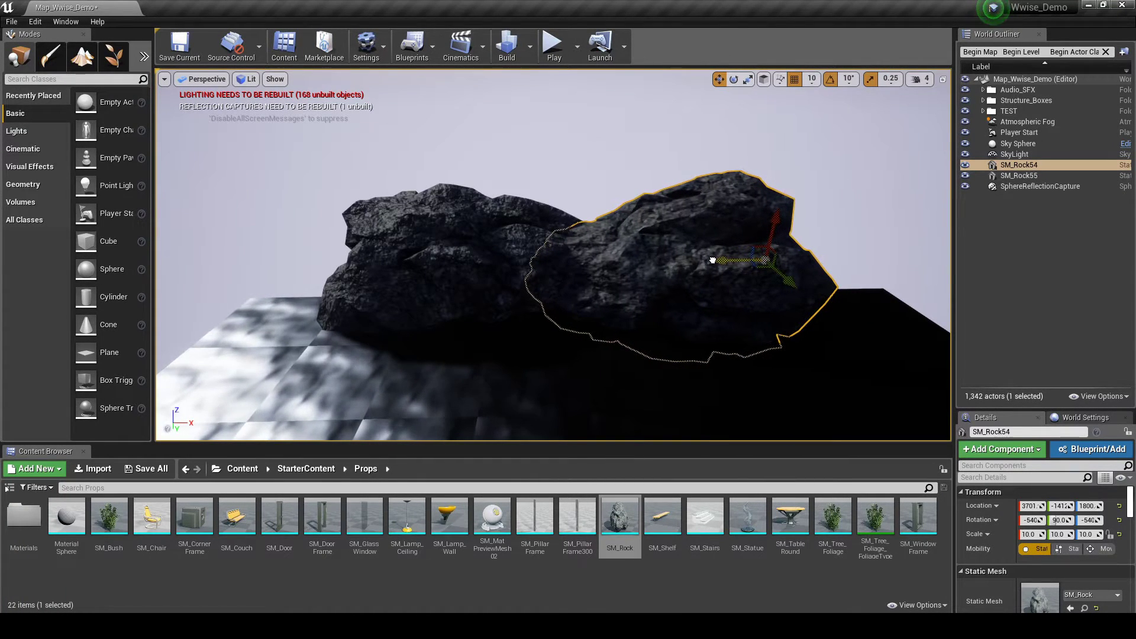
left_click(654, 171)
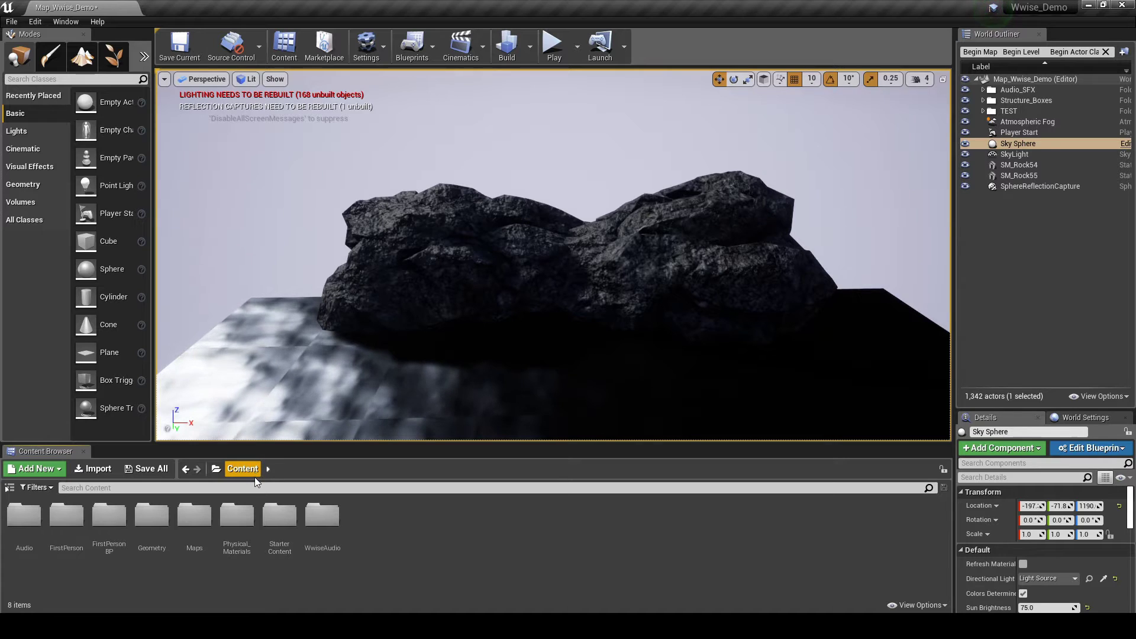
Place the P_Waterfall particle system from StarterContent/Particles at the gap between the two large rocks.
double_click(277, 510)
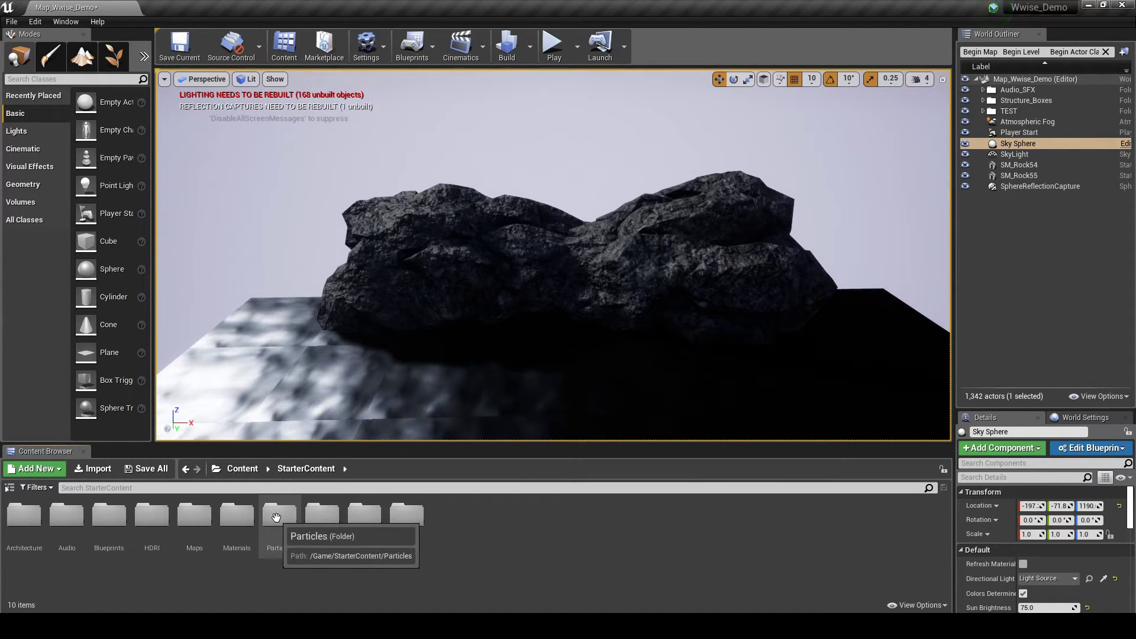
double_click(276, 515)
left_click(321, 518)
left_click_drag(321, 518, 545, 246)
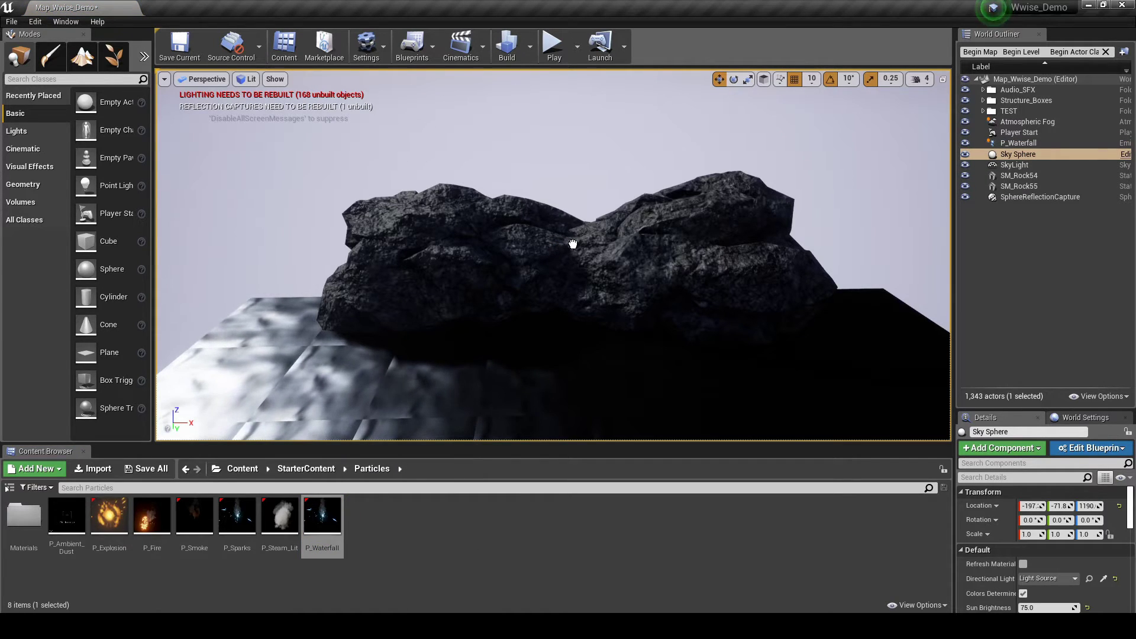
key("f")
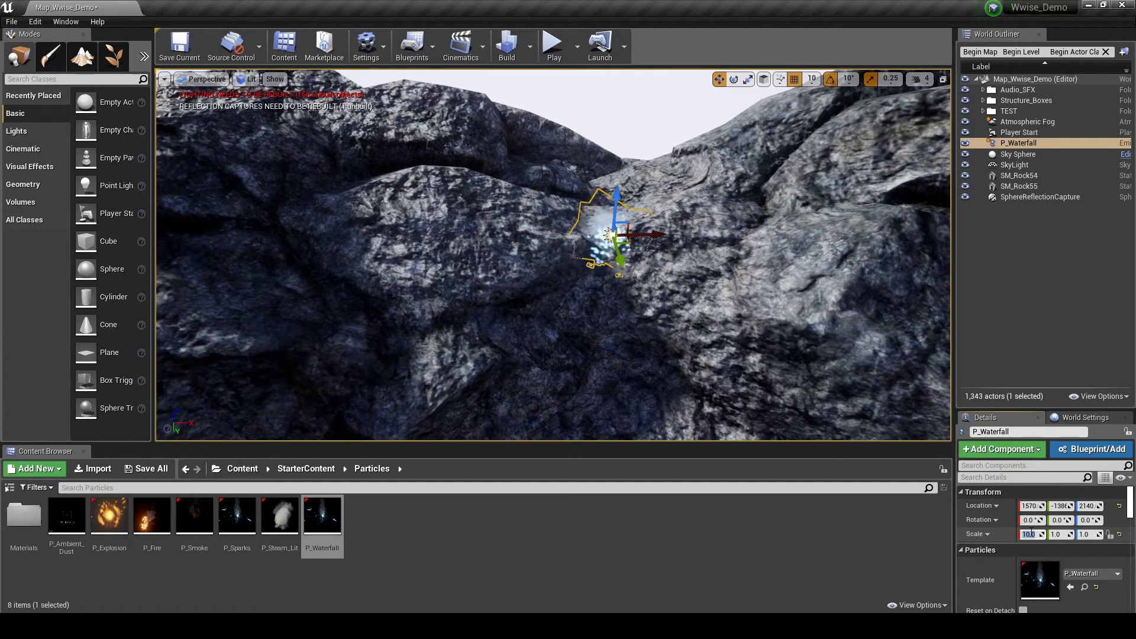
Scale the placed P_Waterfall emitter to 10 on all axes.
left_click(1060, 535)
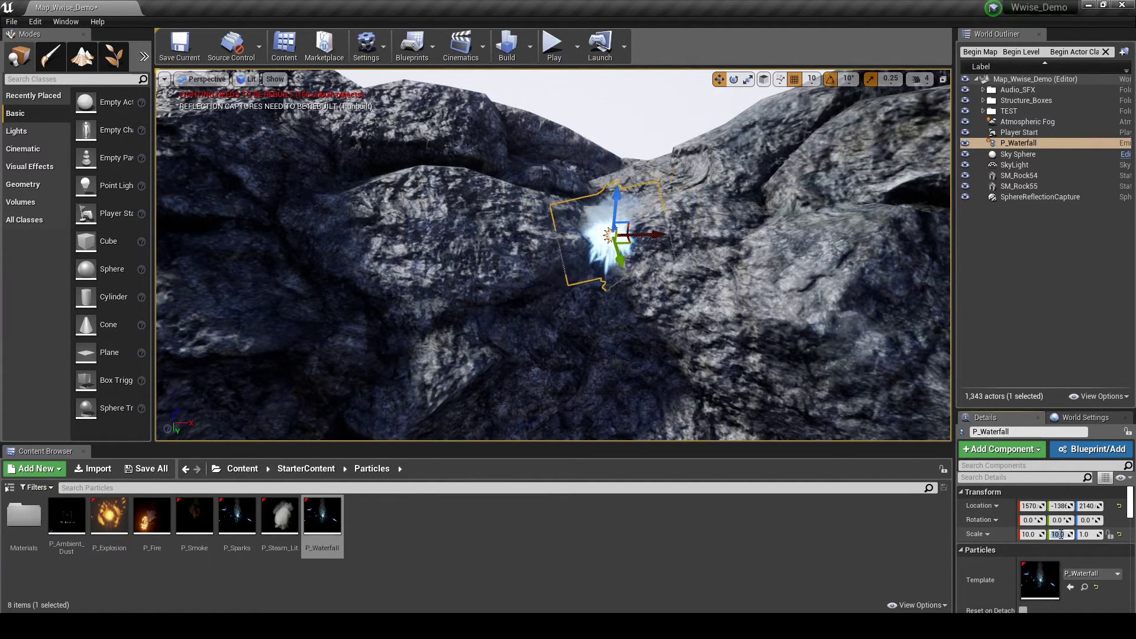
left_click(1092, 534)
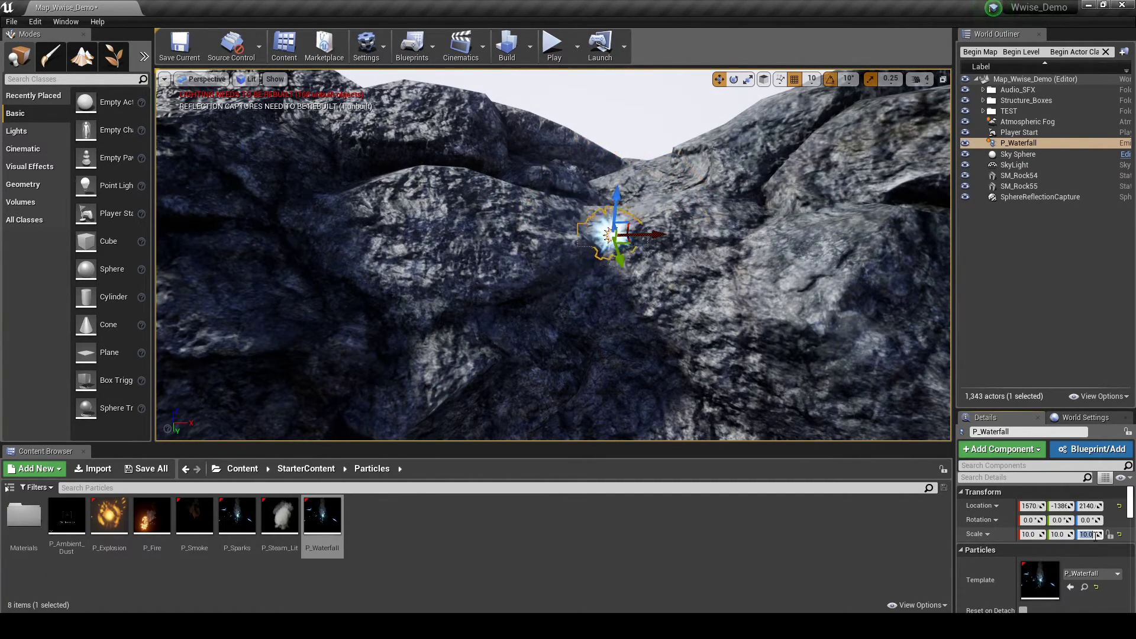
key("Return")
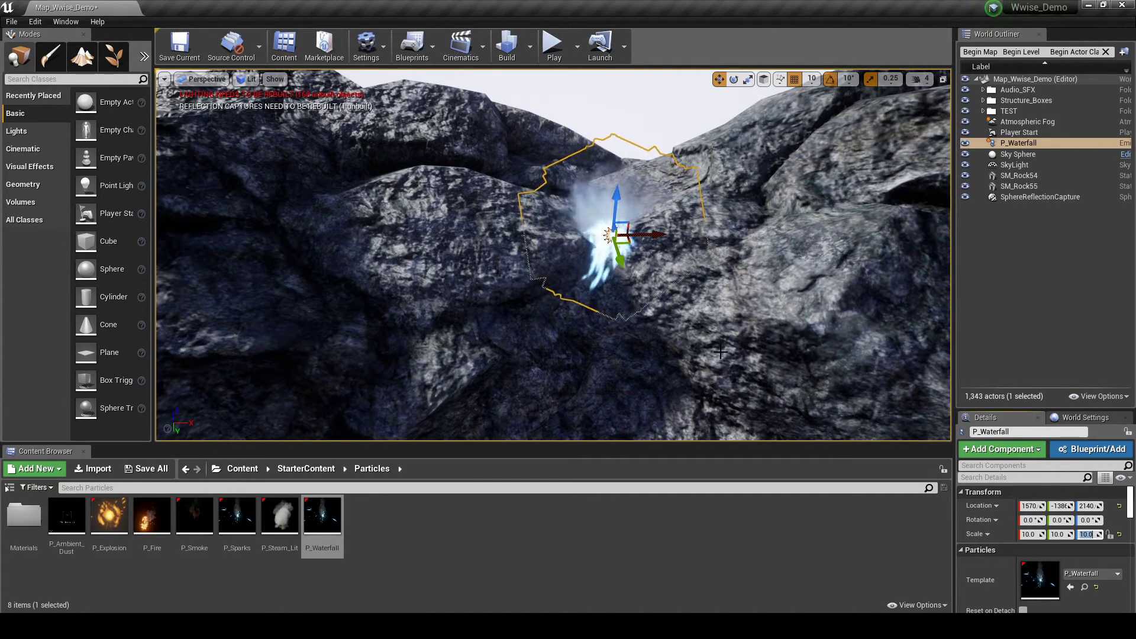
Duplicate the P_Waterfall emitter and move the copy down along the gap between the rocks.
left_click_drag(721, 351, 643, 302)
key("ctrl+w")
left_click_drag(639, 240, 620, 306)
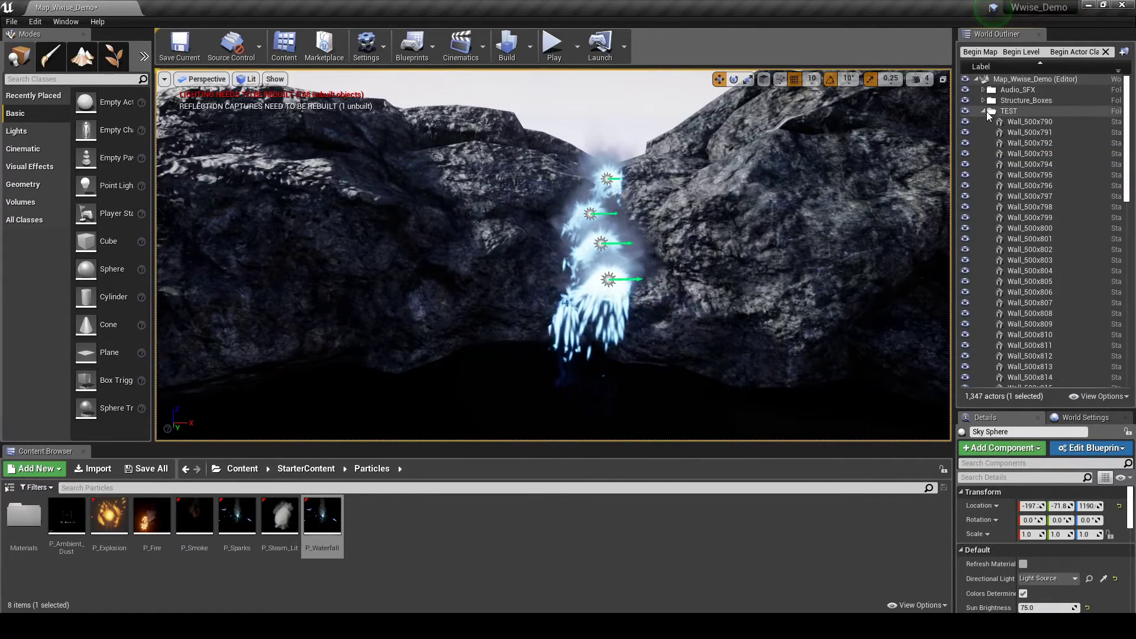
Collapse the TEST folder and create a subfolder named Waterfall inside Structure_Boxes in the World Outliner.
left_click(984, 111)
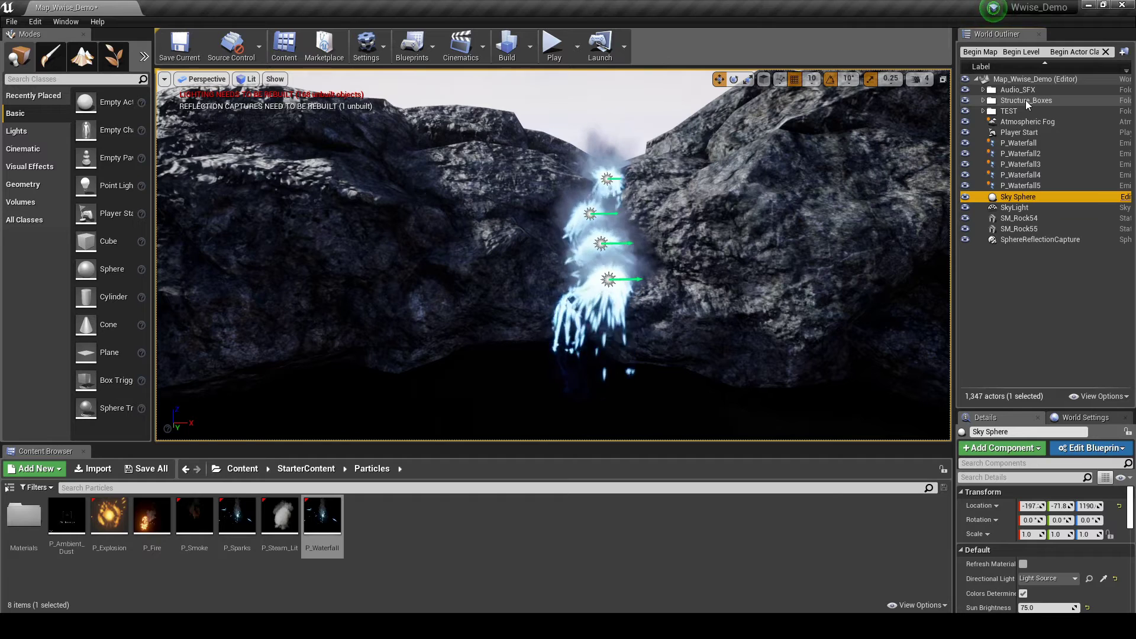
left_click(1025, 101)
double_click(1006, 101)
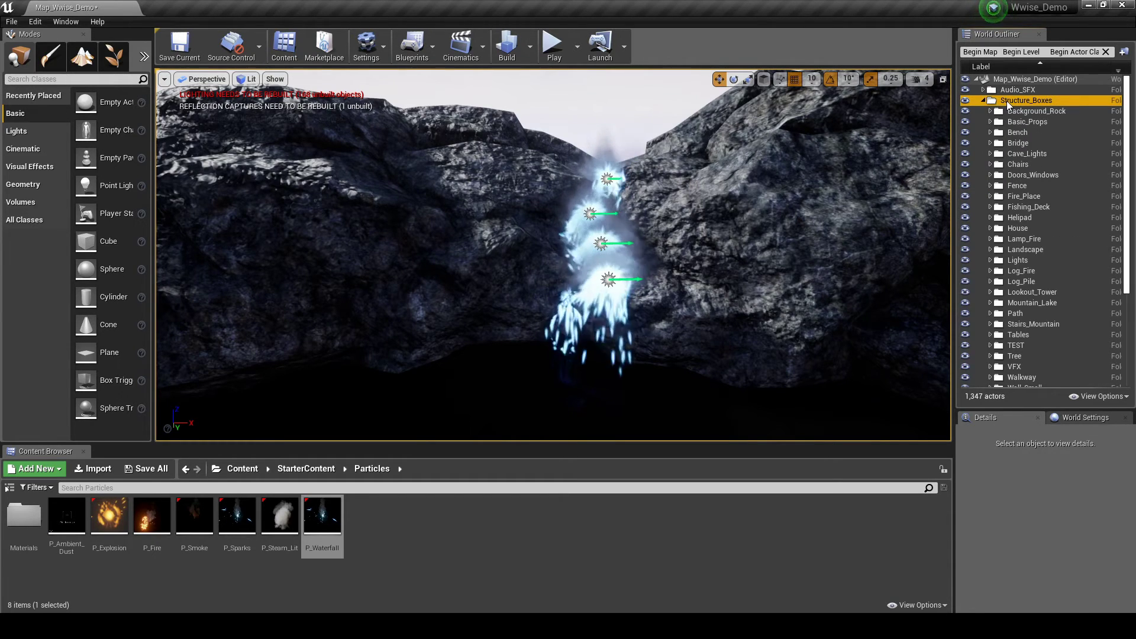
right_click(1007, 100)
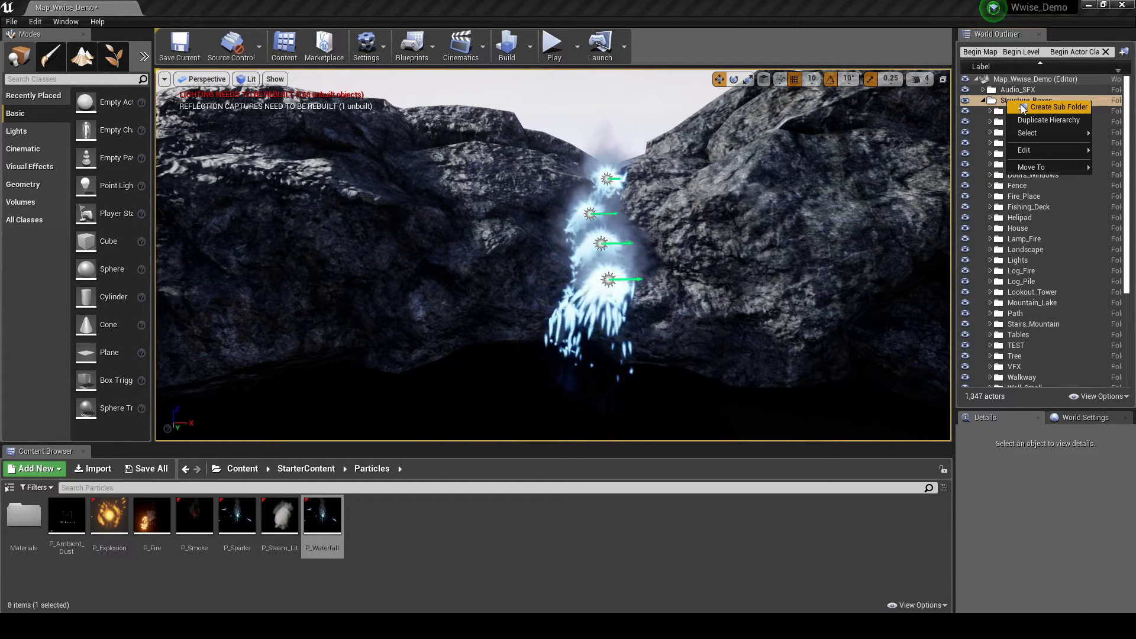
left_click(1024, 107)
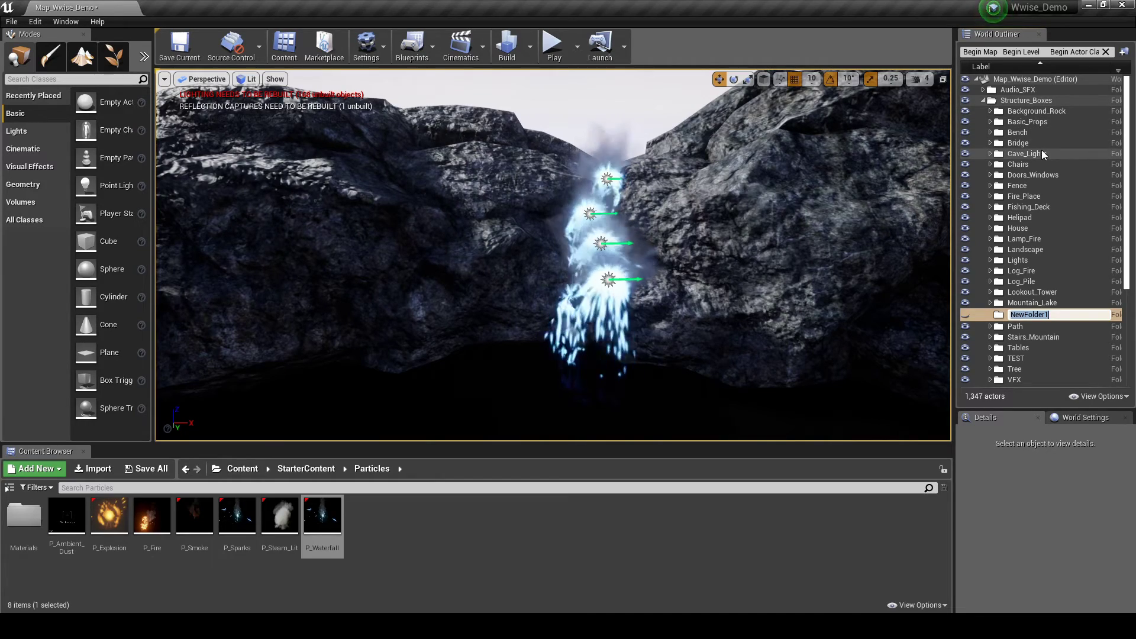
type("Waterfall")
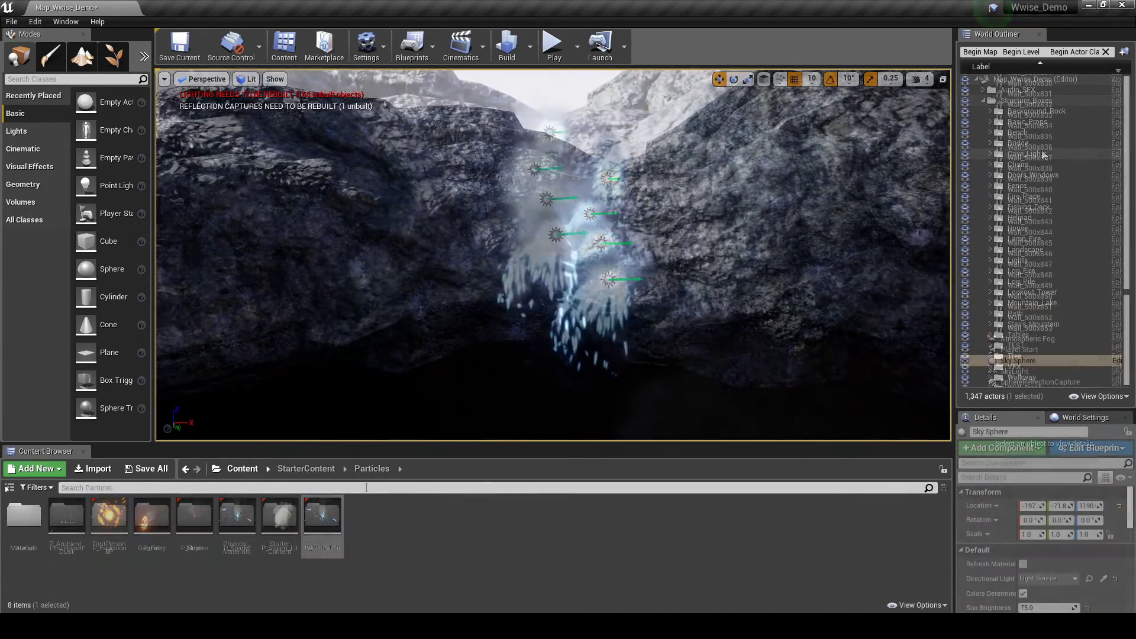
Place the SFX_ENV_Waterfall_Flow_Start event from Audio/Wwise_Events/SFX_Environment/ENV_Waterfall in the middle of the waterfall.
left_click(243, 469)
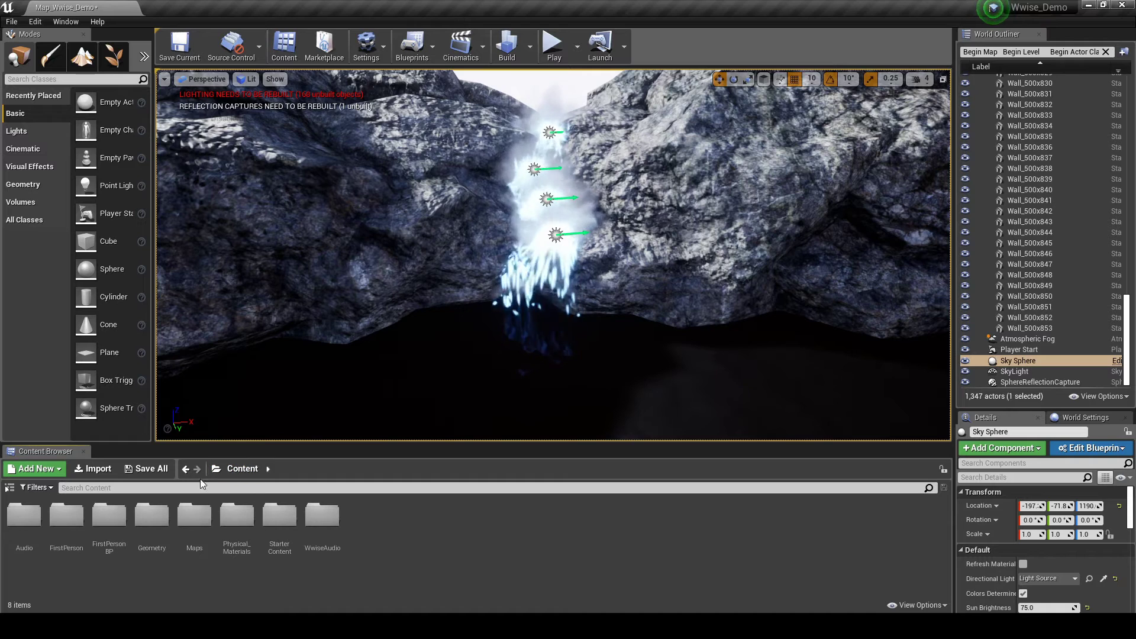
double_click(24, 518)
double_click(110, 519)
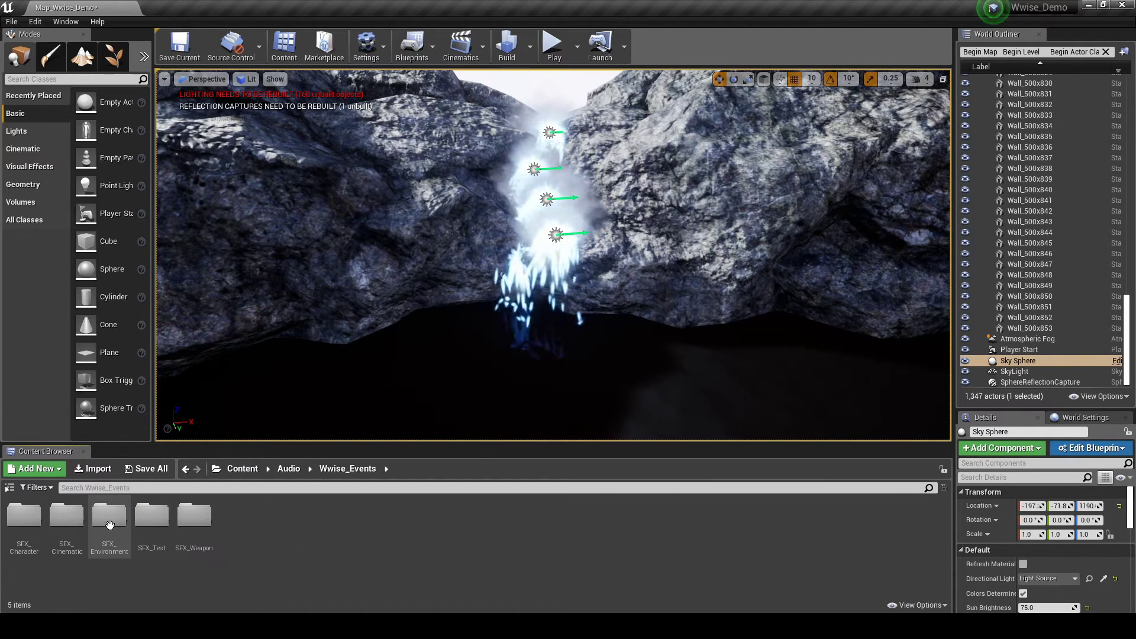
double_click(123, 526)
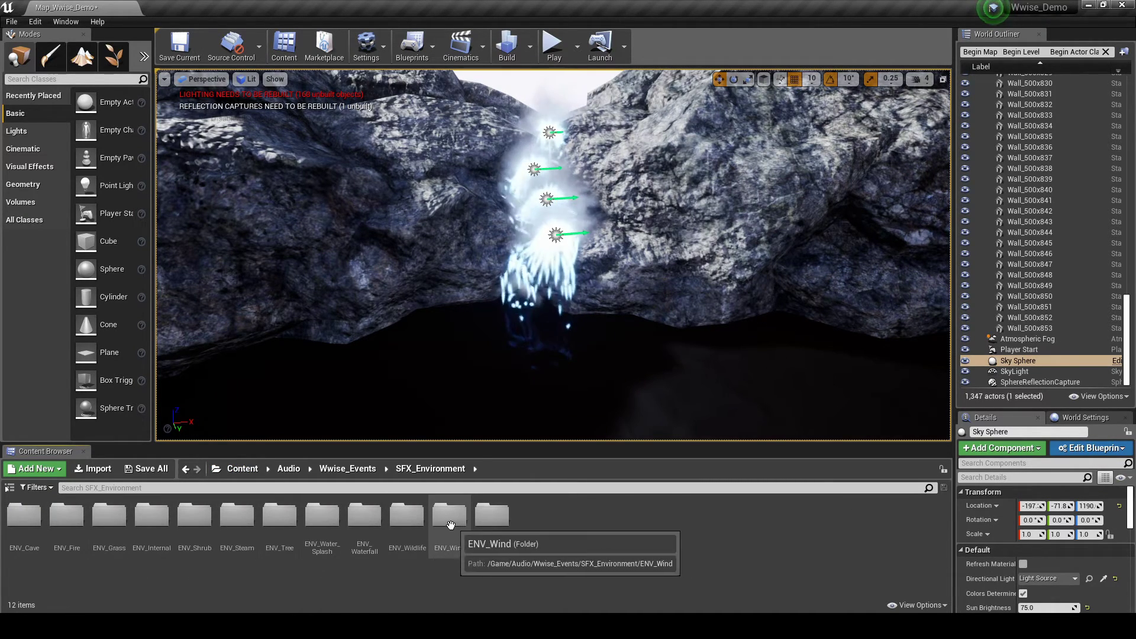
double_click(365, 518)
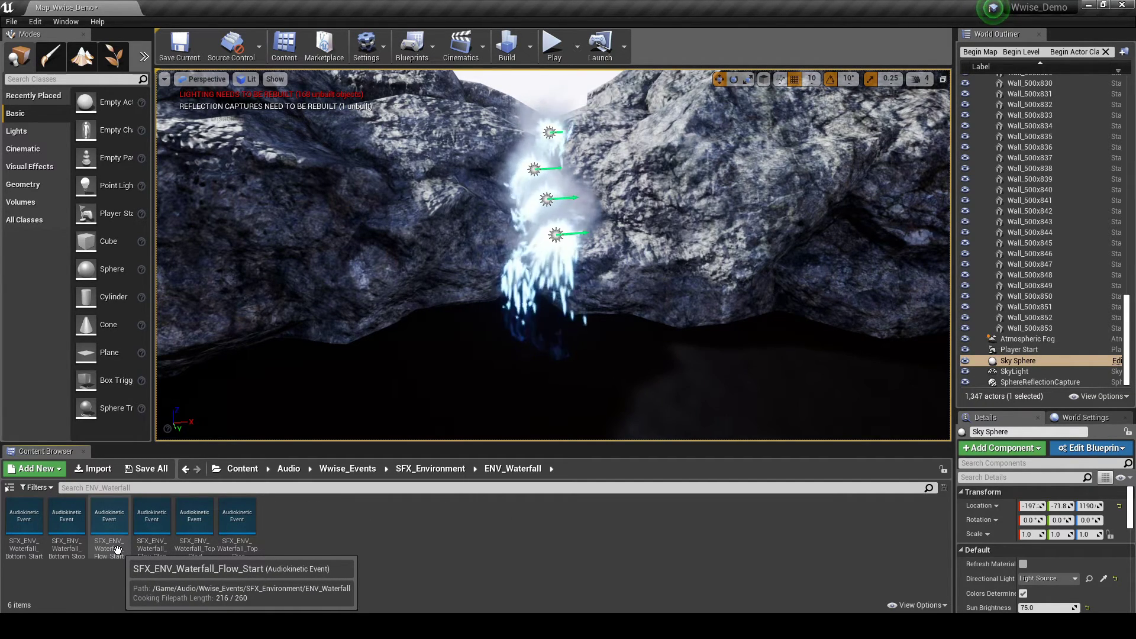
left_click_drag(116, 550, 545, 222)
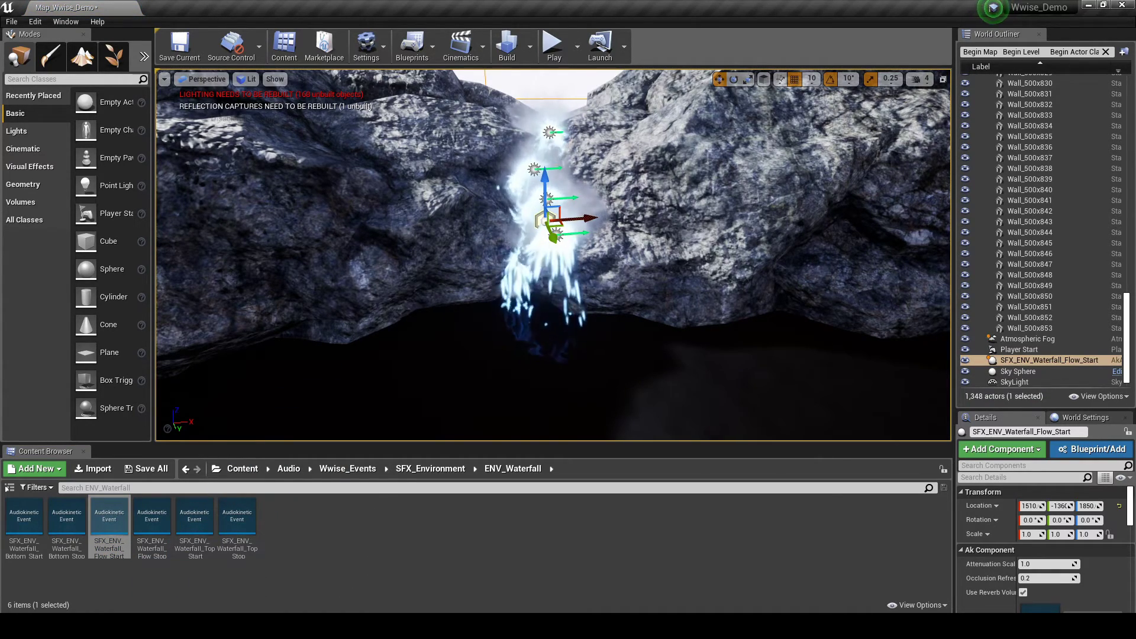
Position the SFX_ENV_Waterfall_Top_Stop event at the top of the waterfall and SFX_ENV_Waterfall_Bottom_Start at its base.
left_click_drag(580, 321, 580, 322)
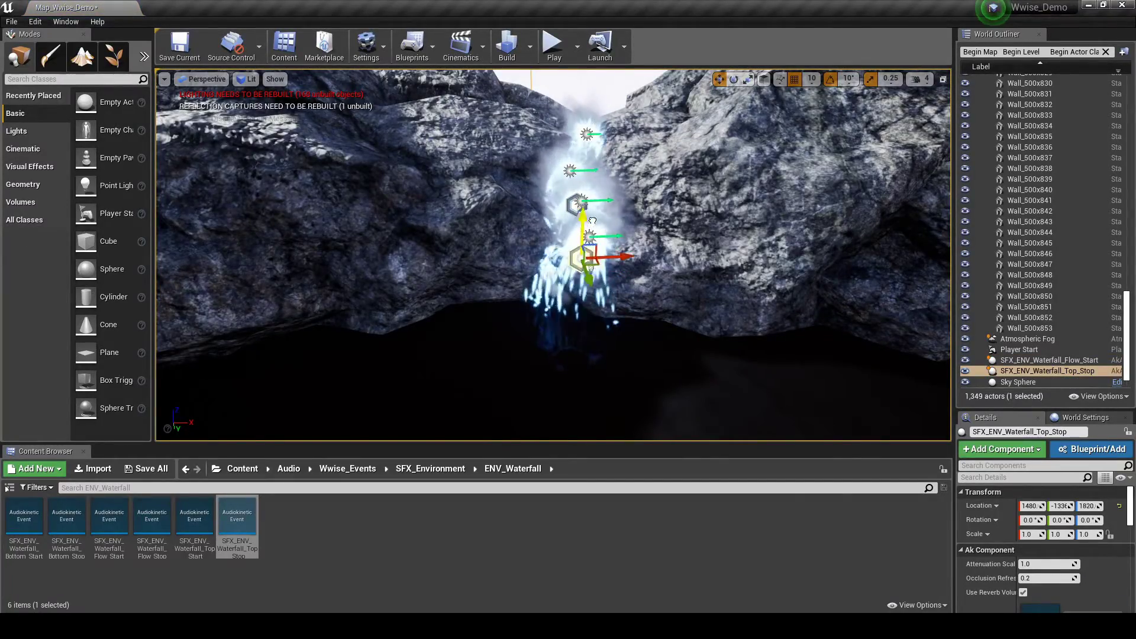
left_click_drag(606, 89, 596, 115)
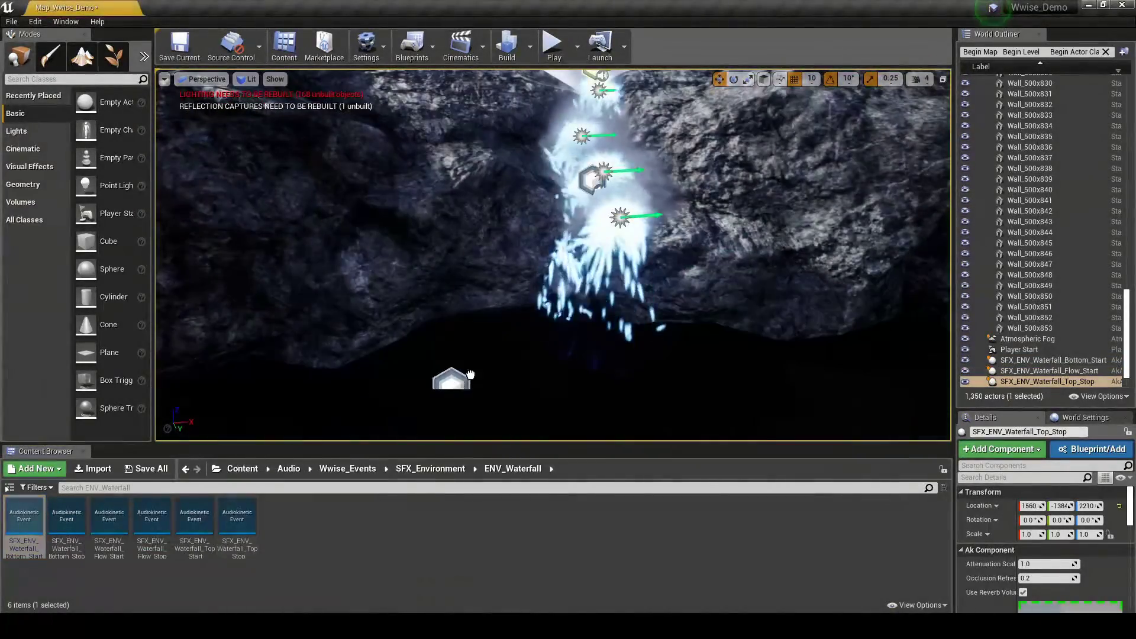
left_click_drag(451, 375, 571, 314)
left_click_drag(571, 318, 575, 221)
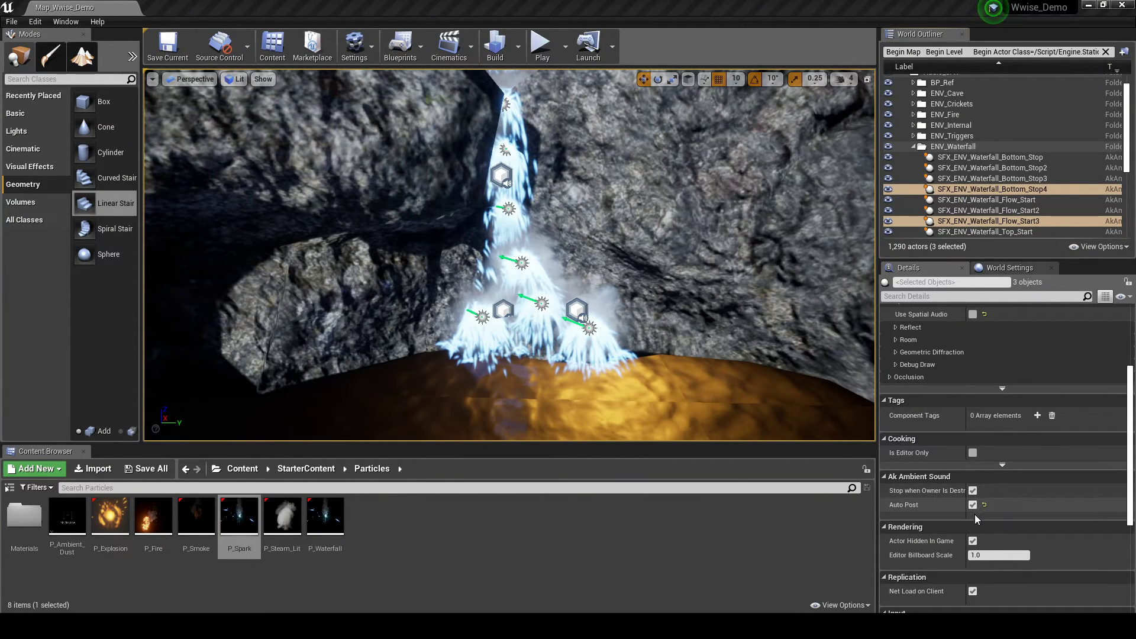
Create a subfolder named ENV_Waterfall inside the Audio_SFX folder of the World Outliner.
scroll(976, 509, "up", 5)
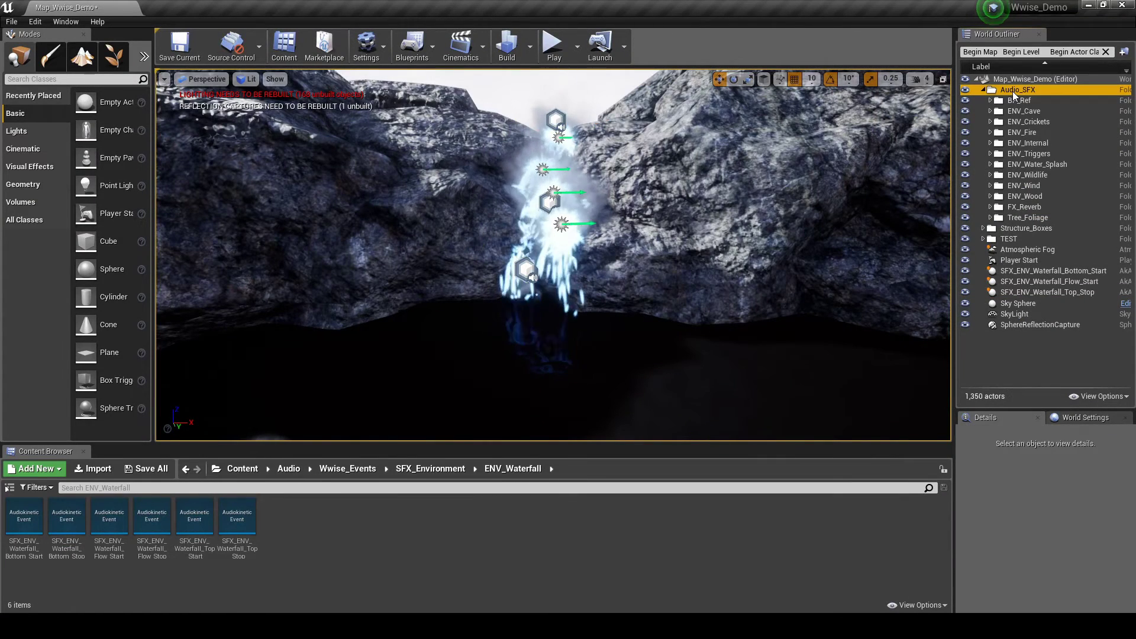
right_click(1013, 91)
left_click(1046, 94)
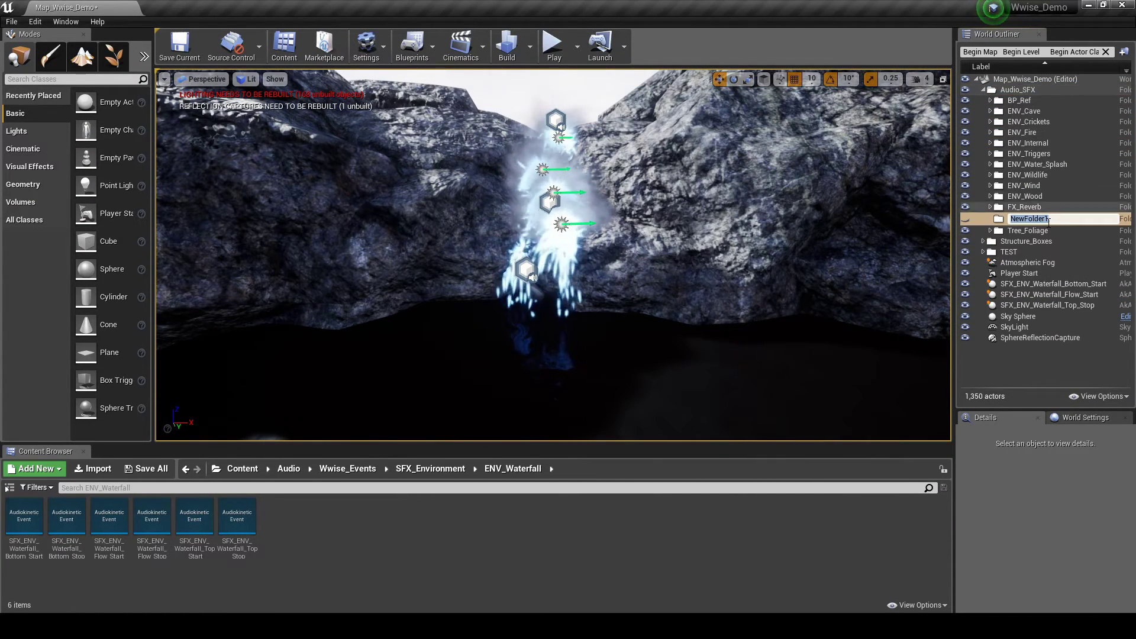
type("ENV")
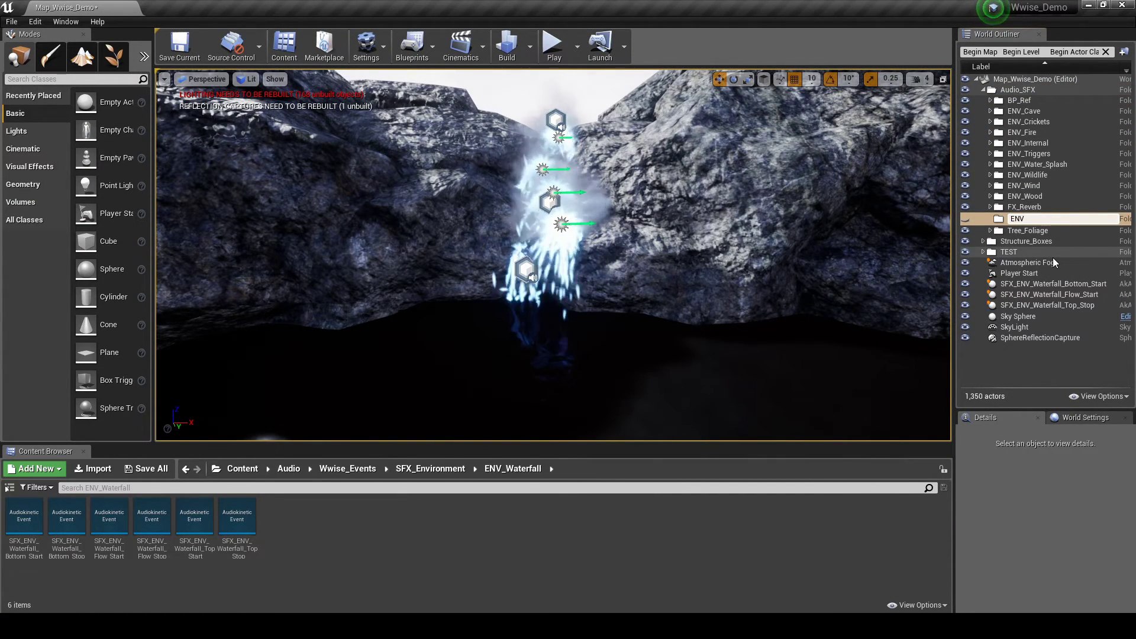
type("_Wat")
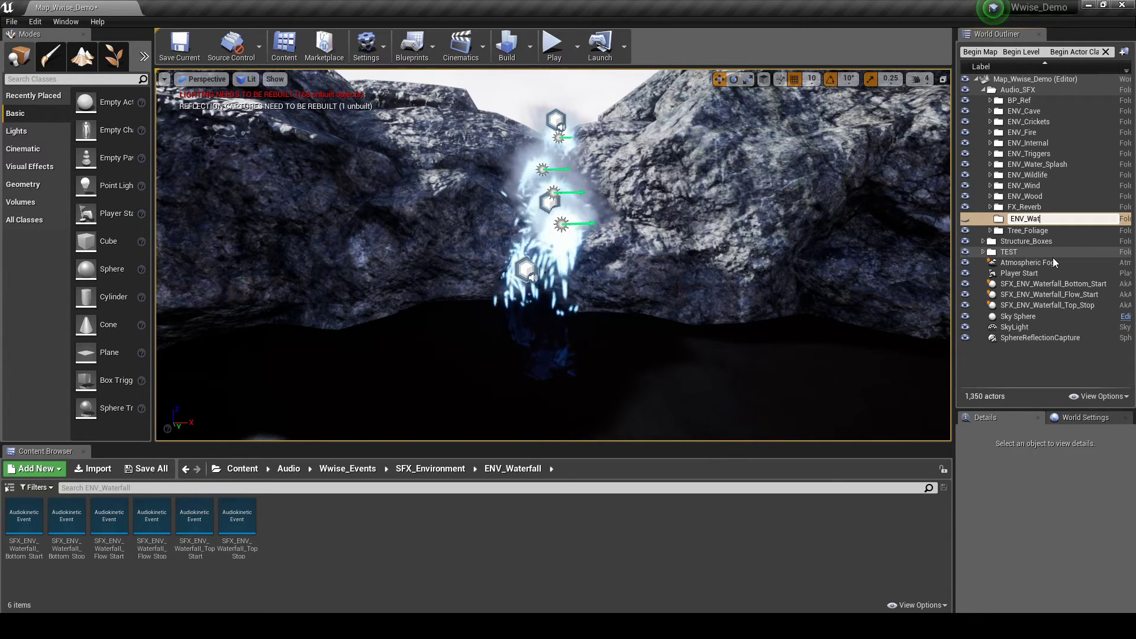
type("erfall")
key("Return")
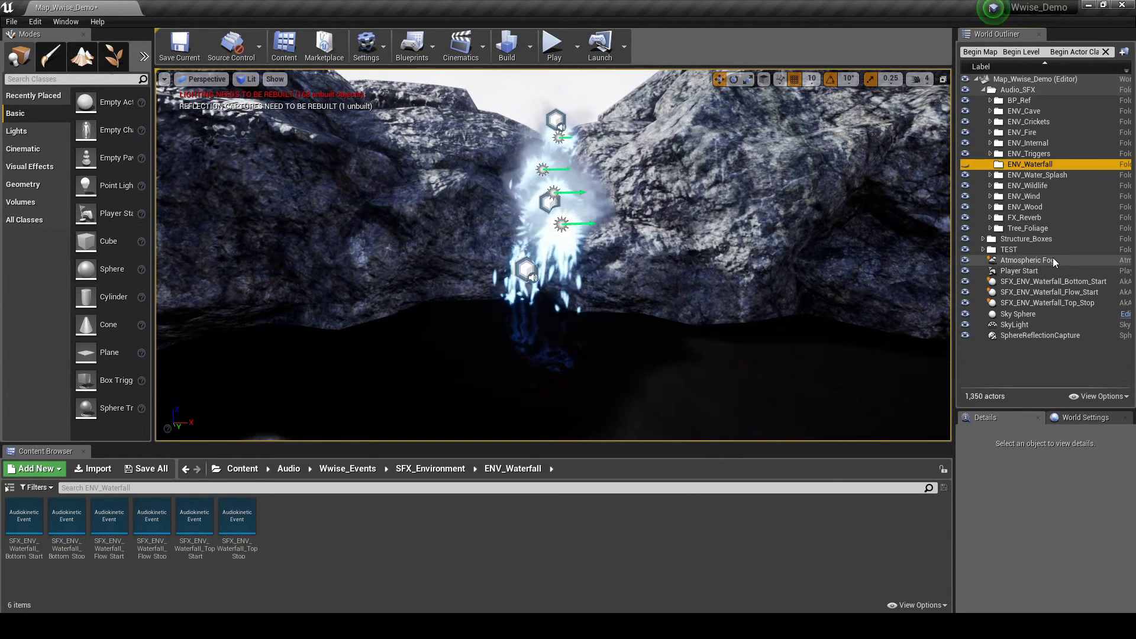
Move the Bottom_Start, Flow_Start and Top_Stop waterfall sound actors into the ENV_Waterfall folder and save the level.
left_click(1045, 282)
left_click(1035, 302, "shift")
left_click_drag(1043, 285, 1042, 164)
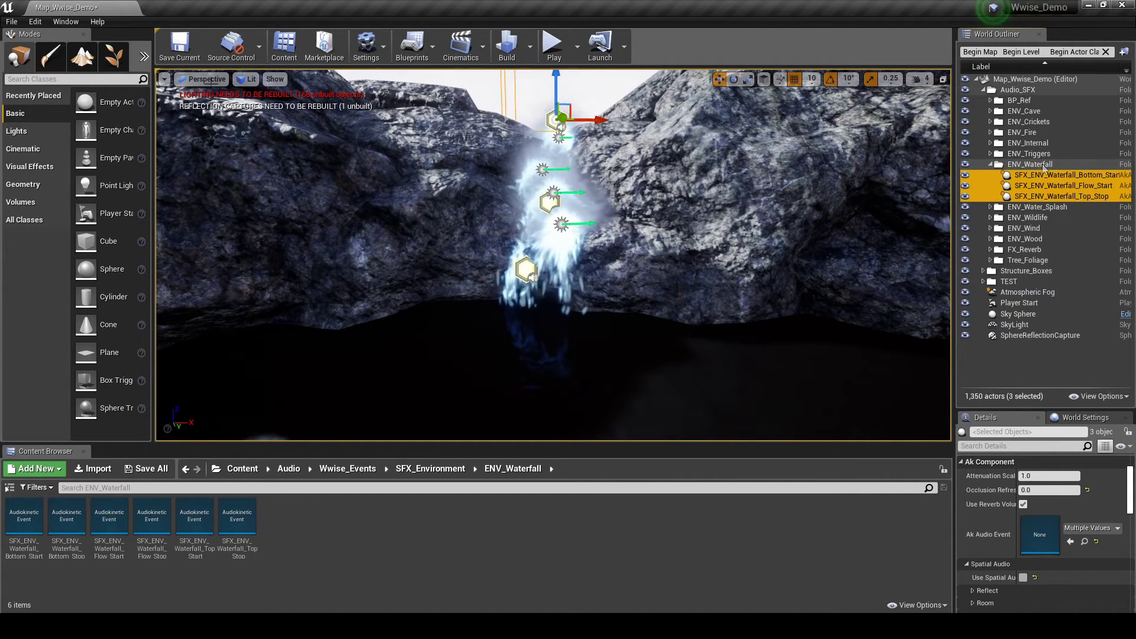
left_click(184, 58)
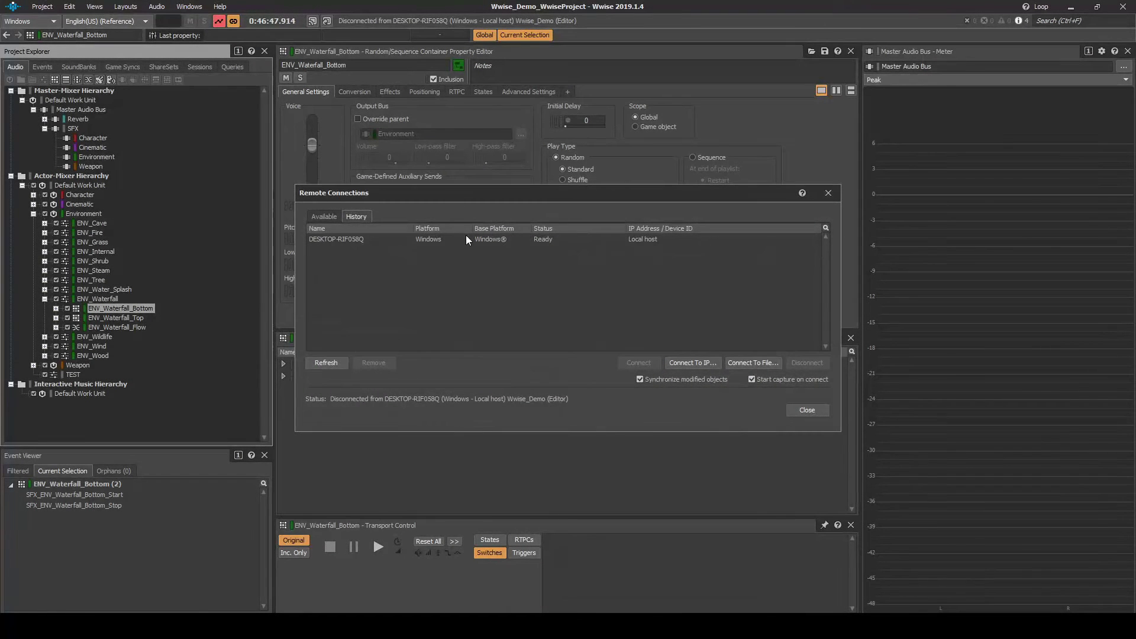
Connect Wwise to the Unreal session on the local host and solo the ENV_Waterfall actor-mixer.
left_click(469, 238)
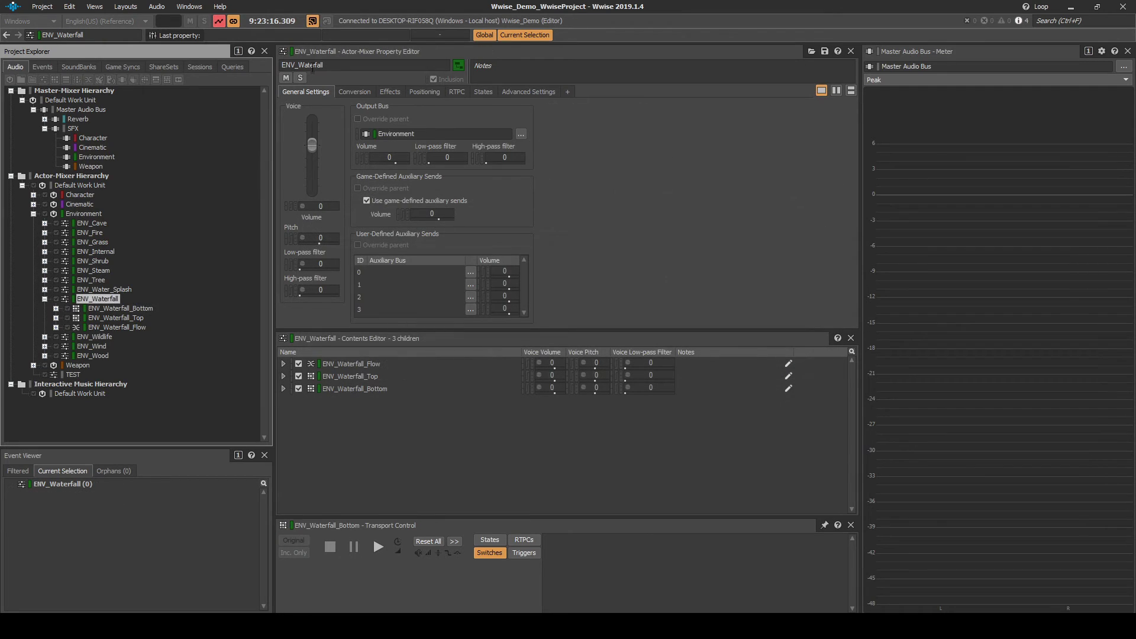
left_click(302, 77)
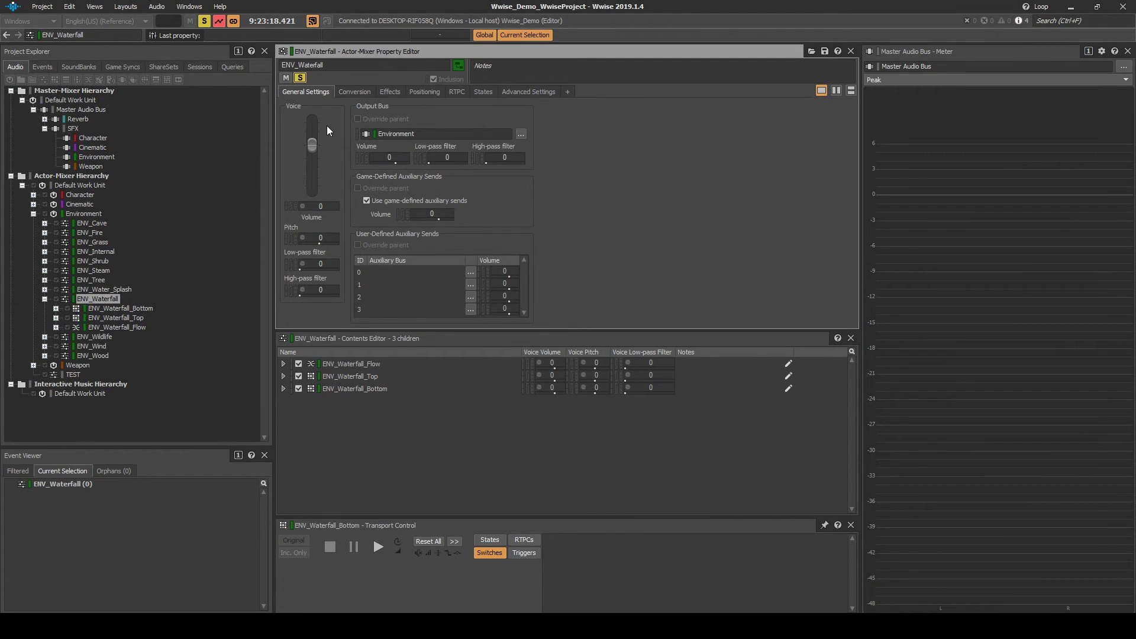
Switch to the Profiler layout and set the capture log filter's Wwise object to ENV_Waterfall.
left_click(136, 9)
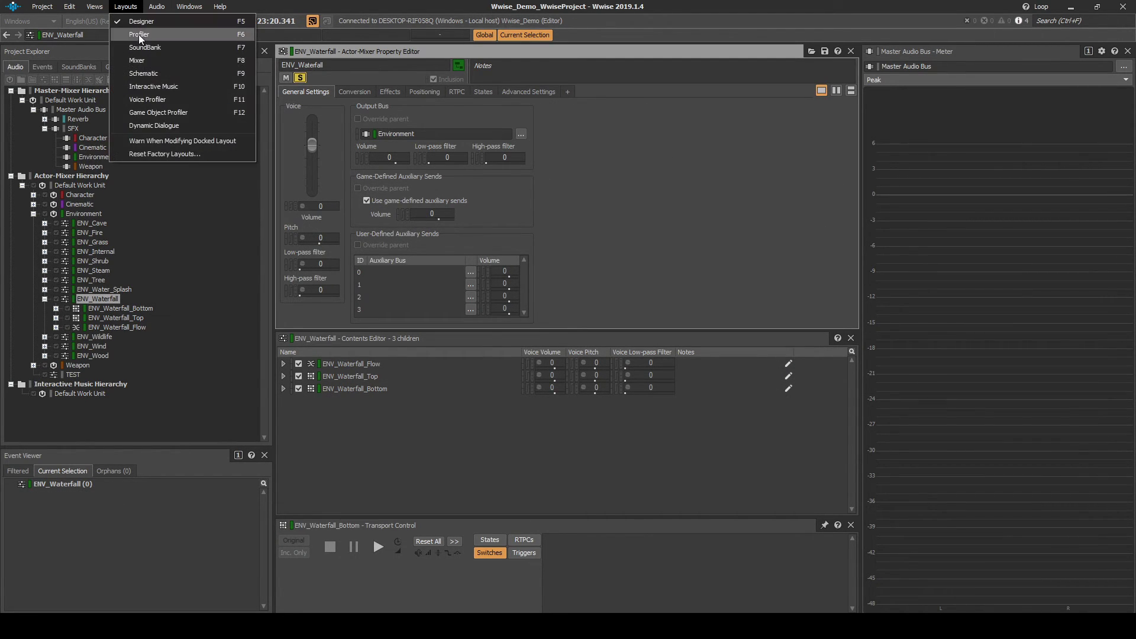
left_click(139, 34)
left_click(24, 67)
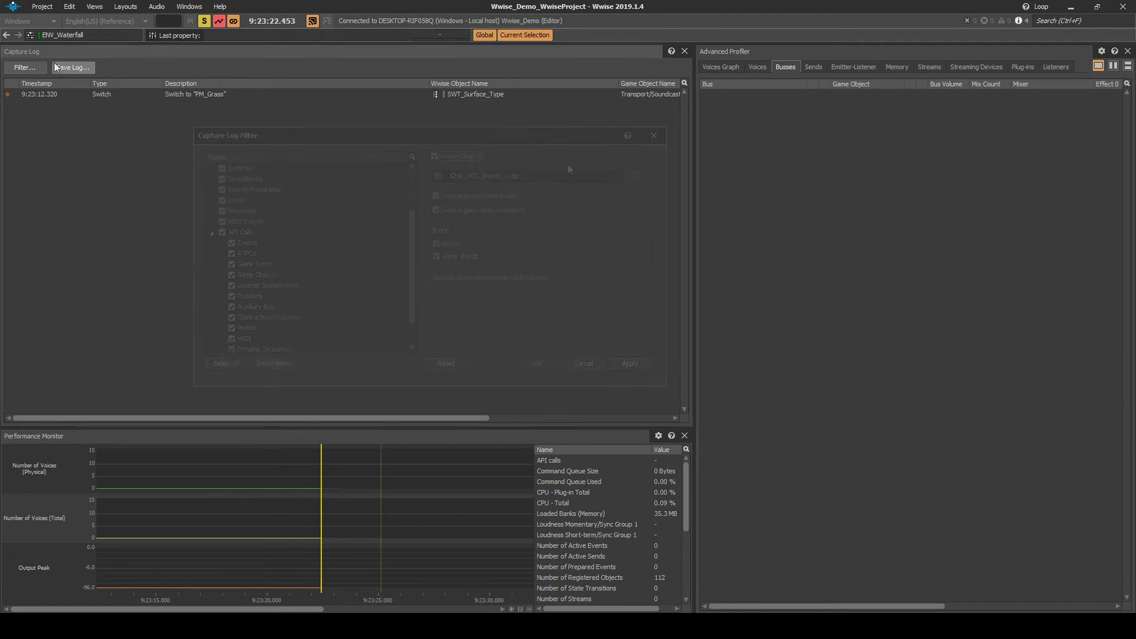
left_click(633, 176)
scroll(374, 317, "down", 2)
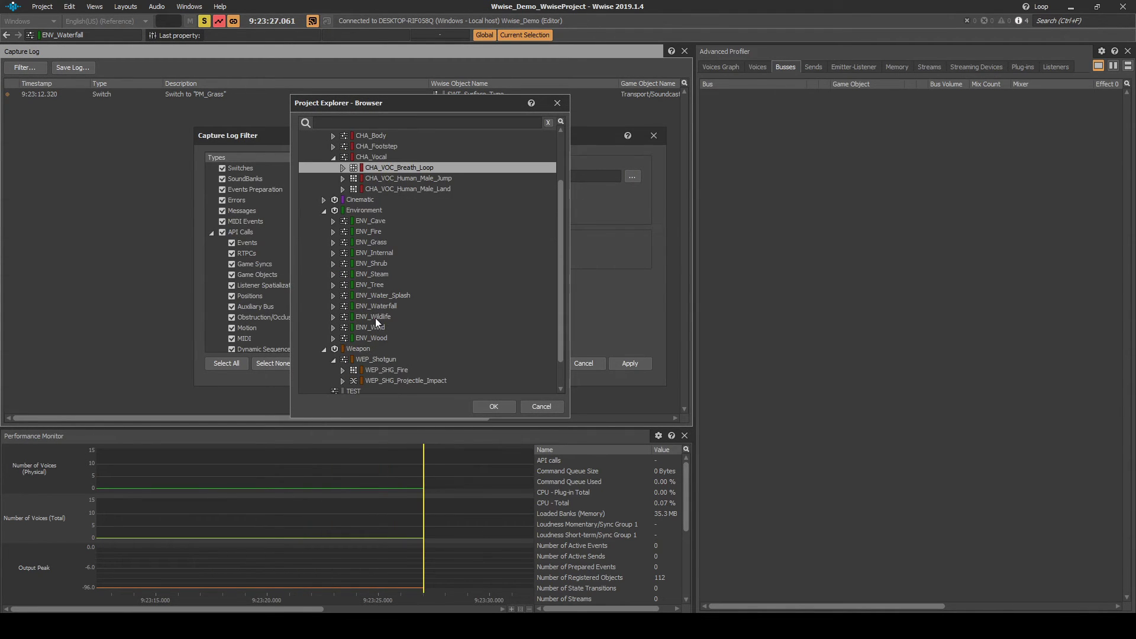
left_click(379, 308)
left_click(487, 407)
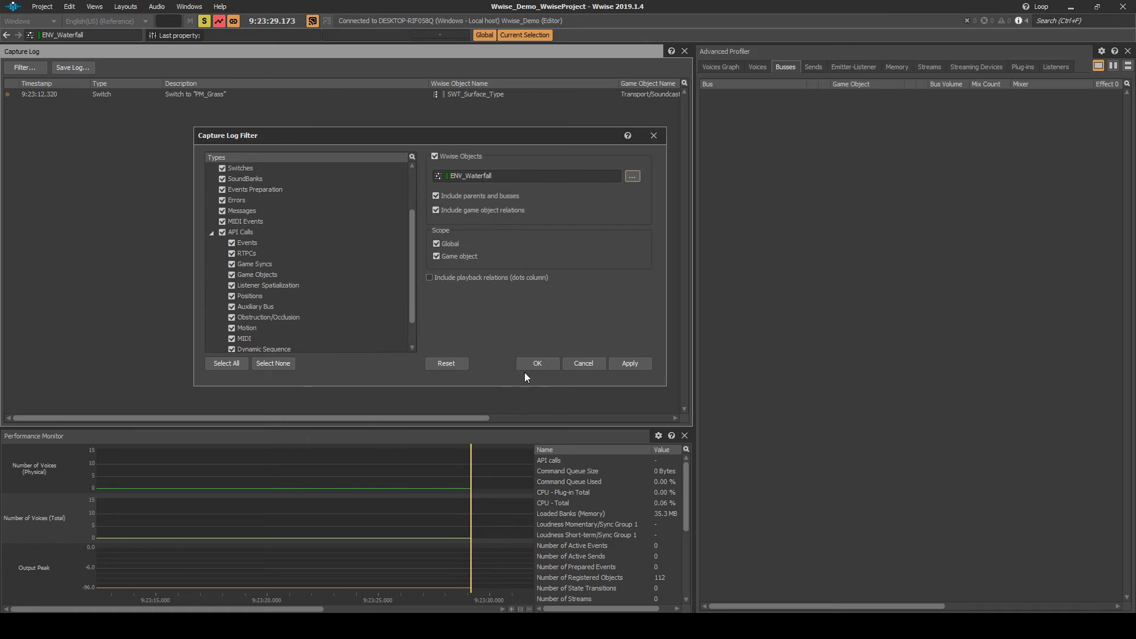
left_click(634, 365)
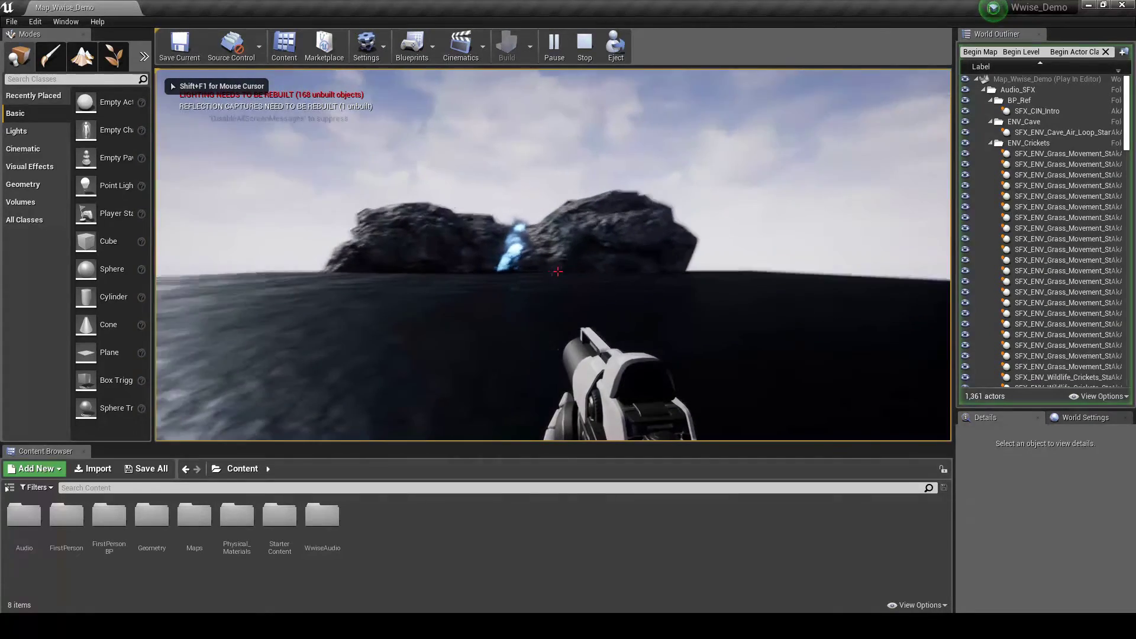
In Unreal's play session, walk up to the waterfall and back away to listen to its sound at different distances.
key("w")
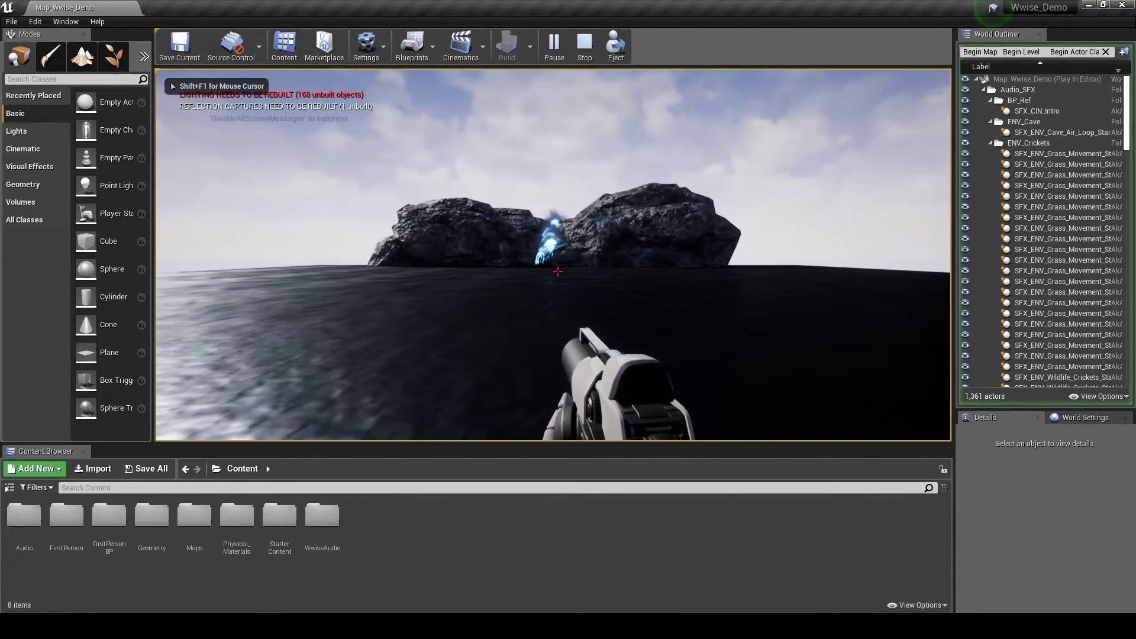
key("w")
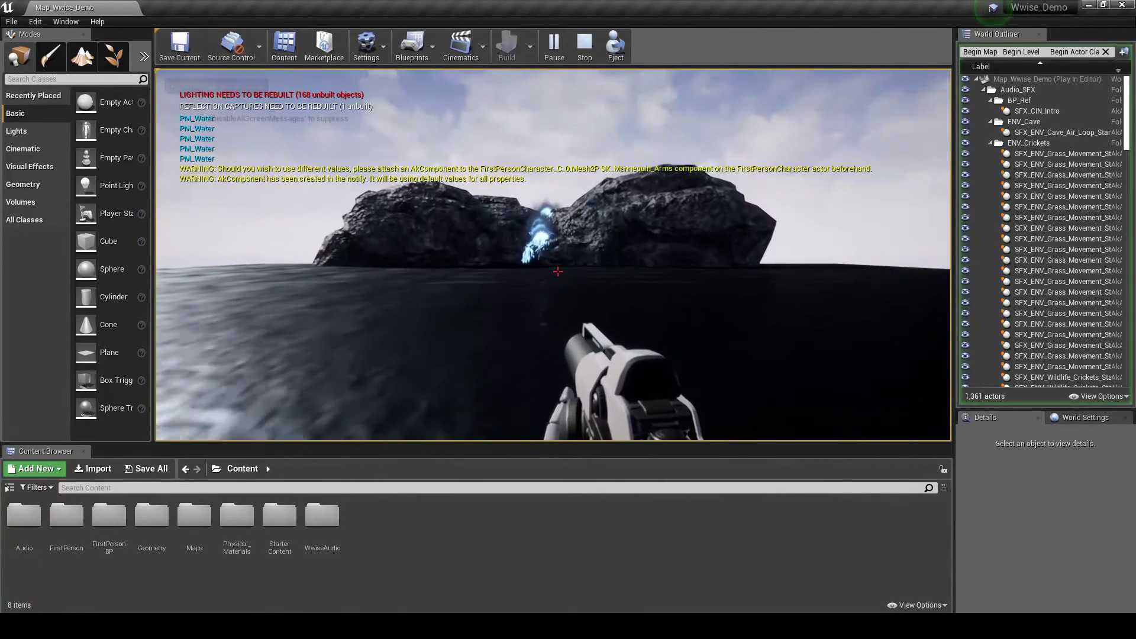
key("w")
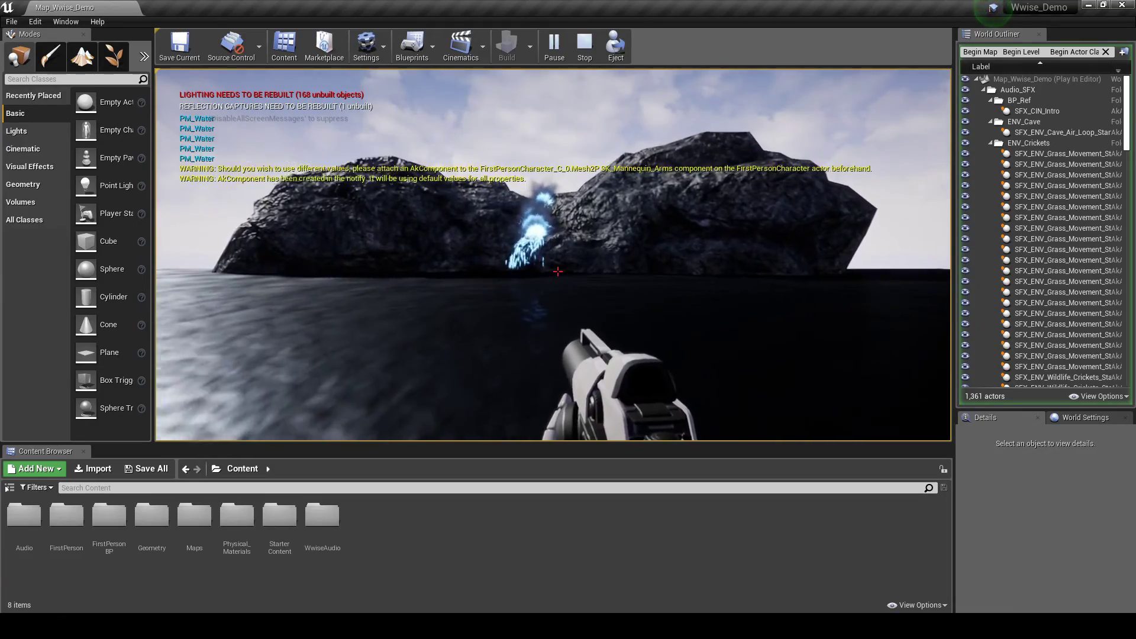
key("w")
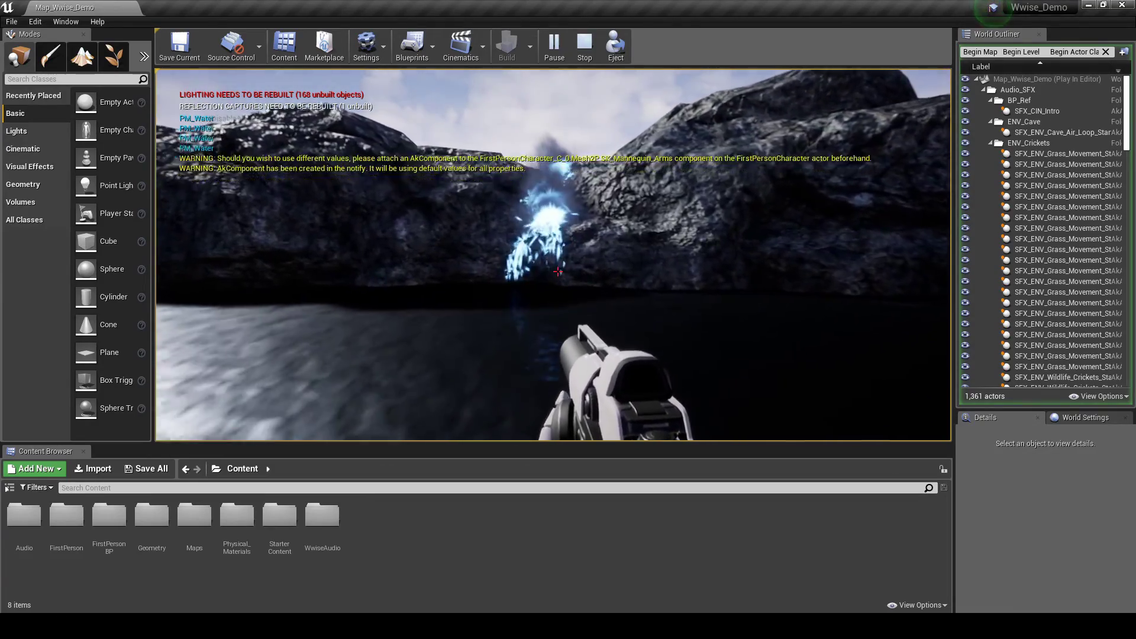
key("w")
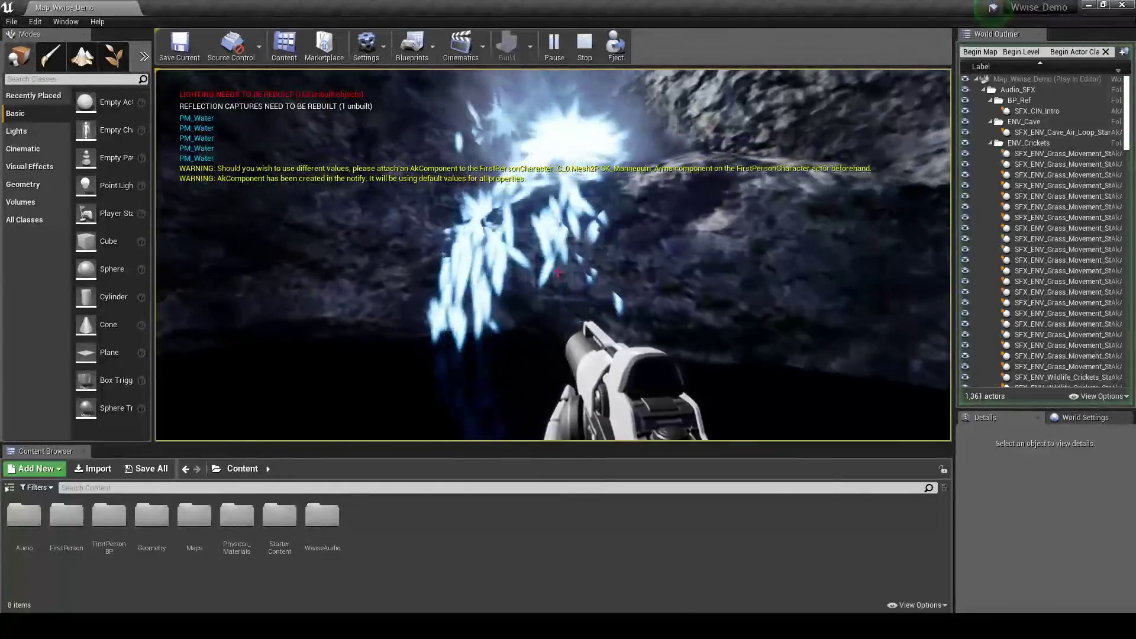
key("s")
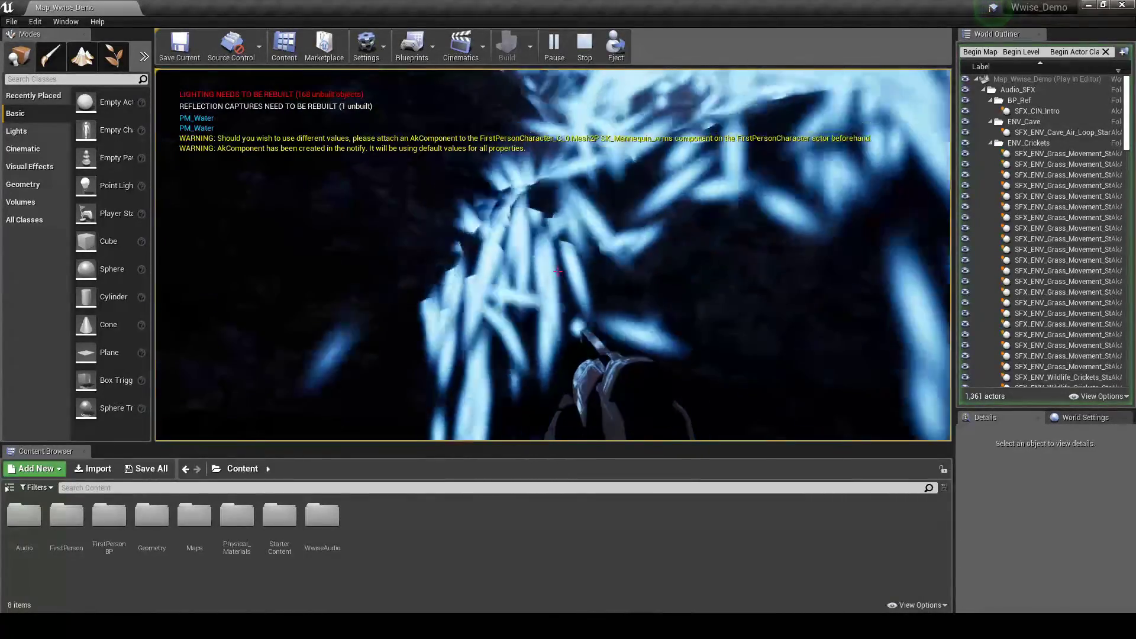
key("s")
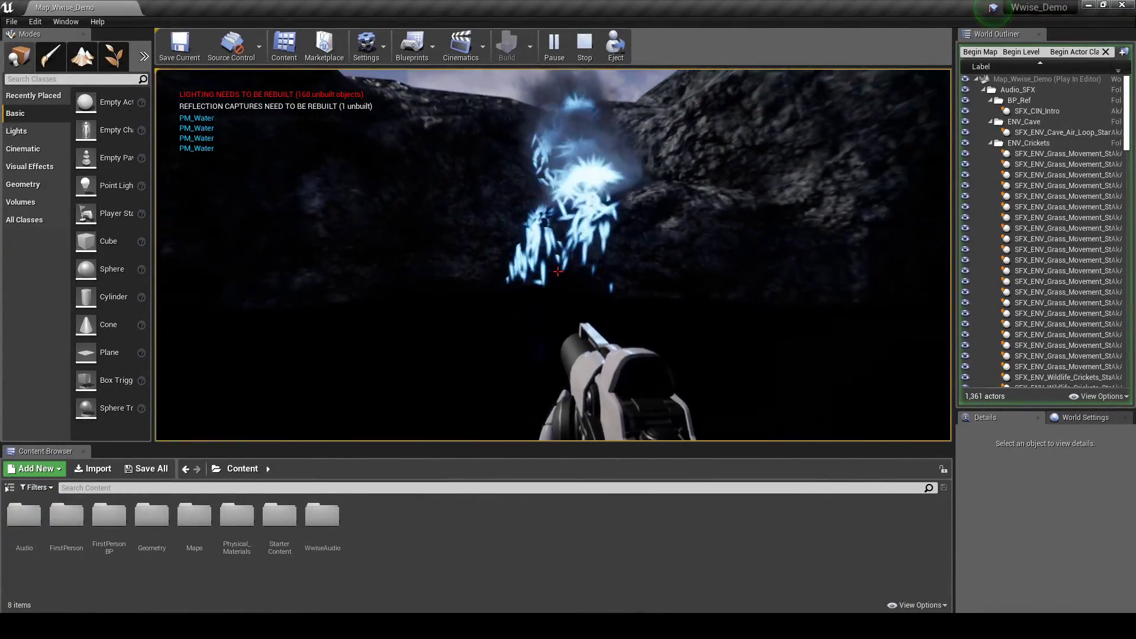
key("s")
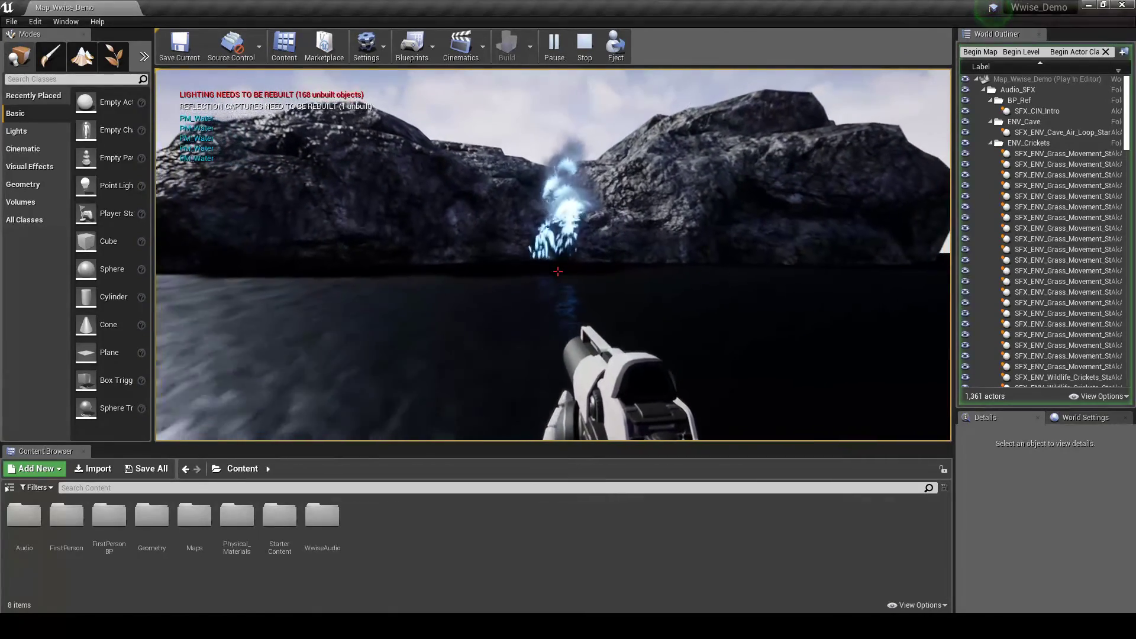
key("s")
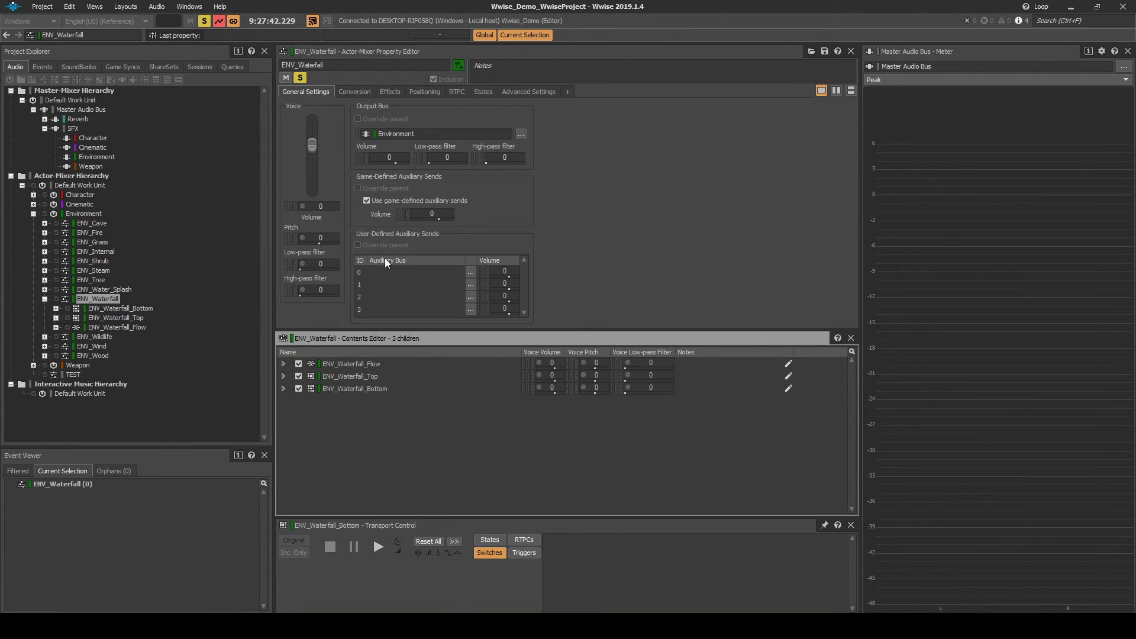
Disconnect Wwise from the remote platform and save the Wwise project.
left_click(315, 24)
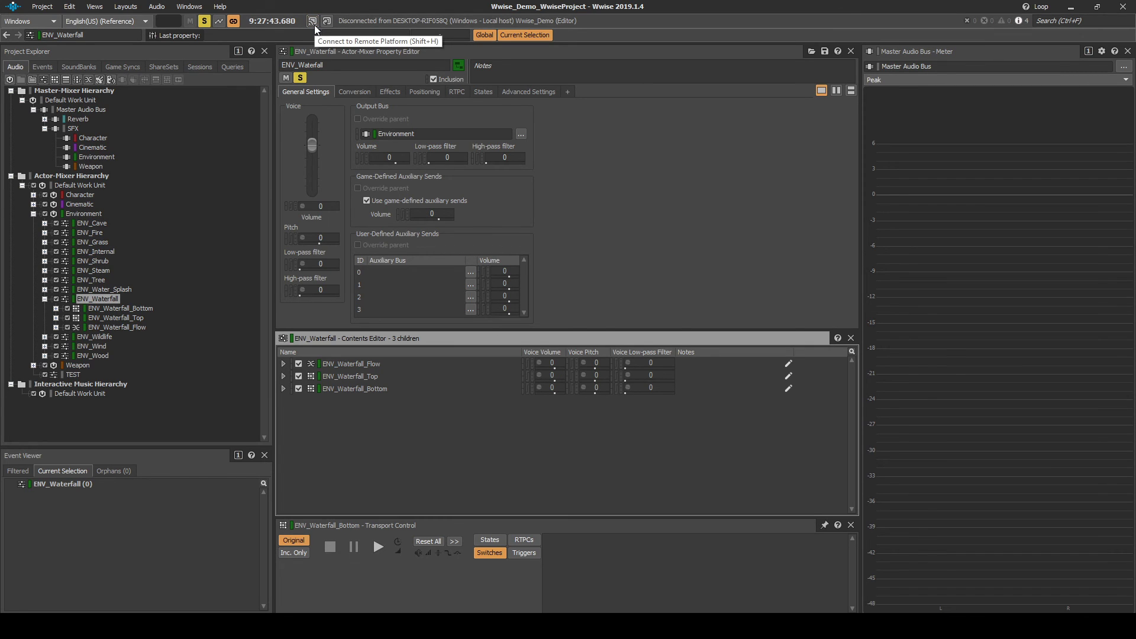
left_click(52, 7)
left_click(57, 45)
Open the SoundBank layout in Wwise, and generate the project's SoundBanks from Unreal.
left_click(124, 9)
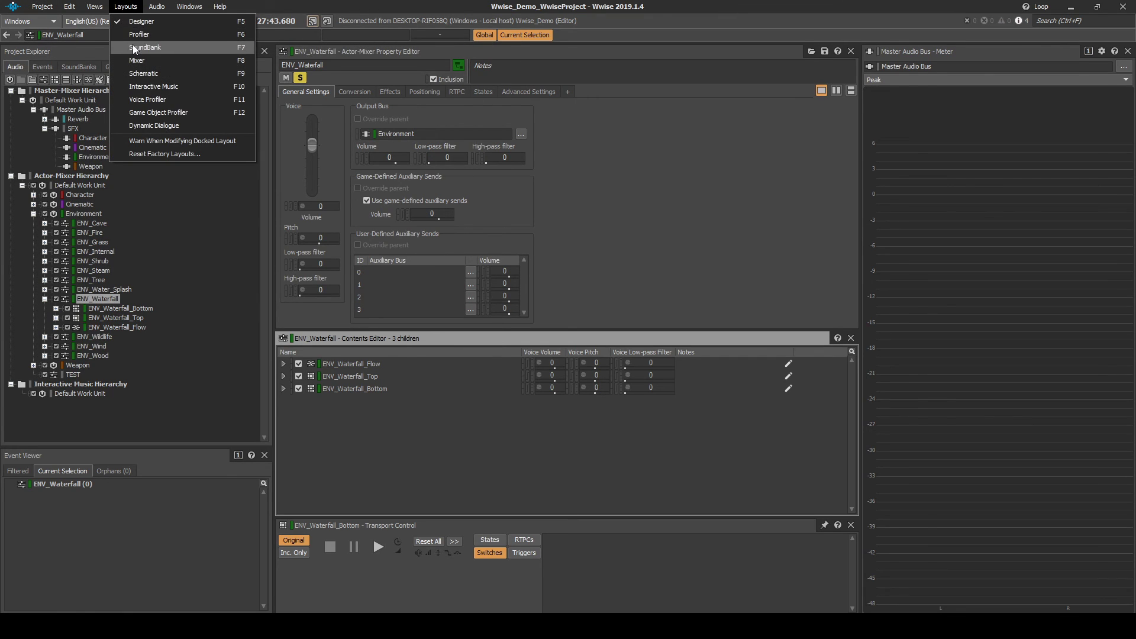
left_click(137, 45)
left_click(528, 81)
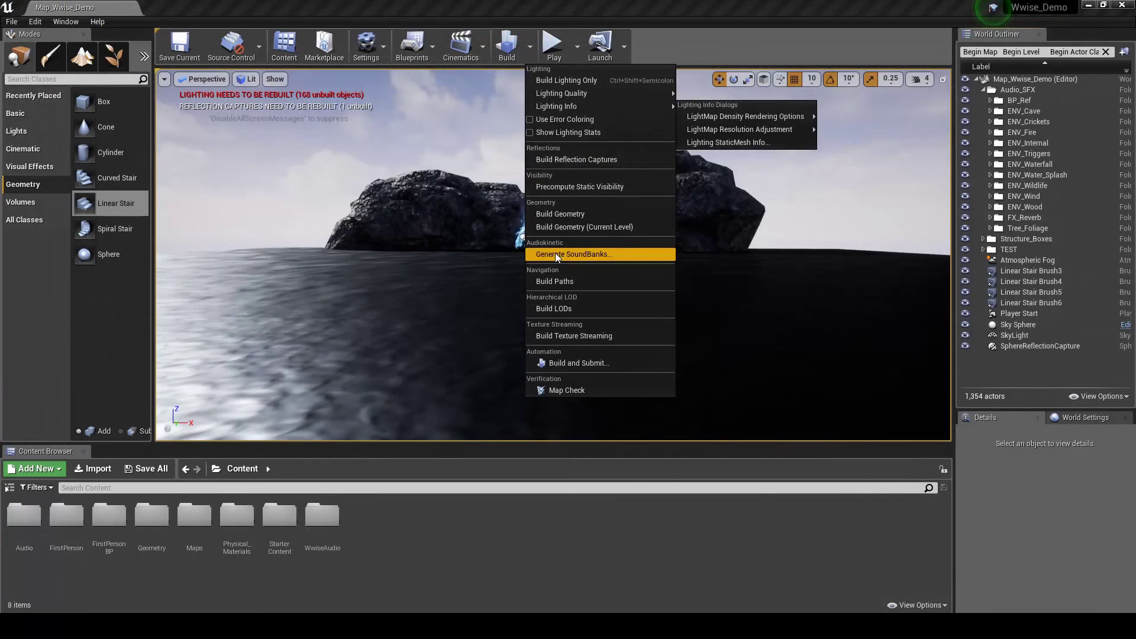
left_click(591, 251)
left_click(727, 404)
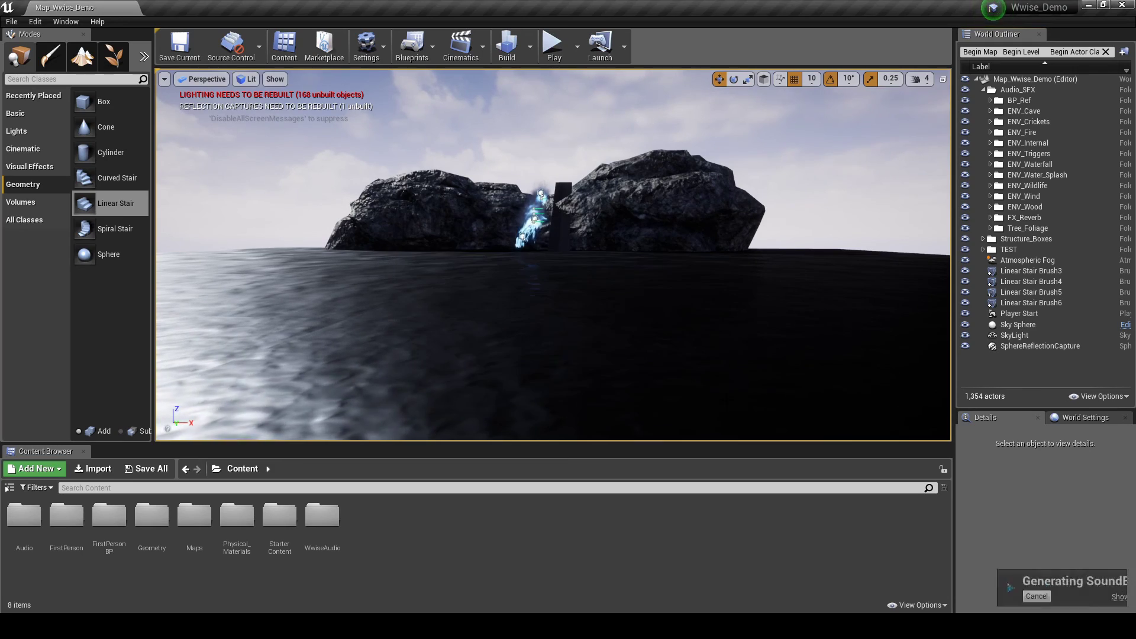